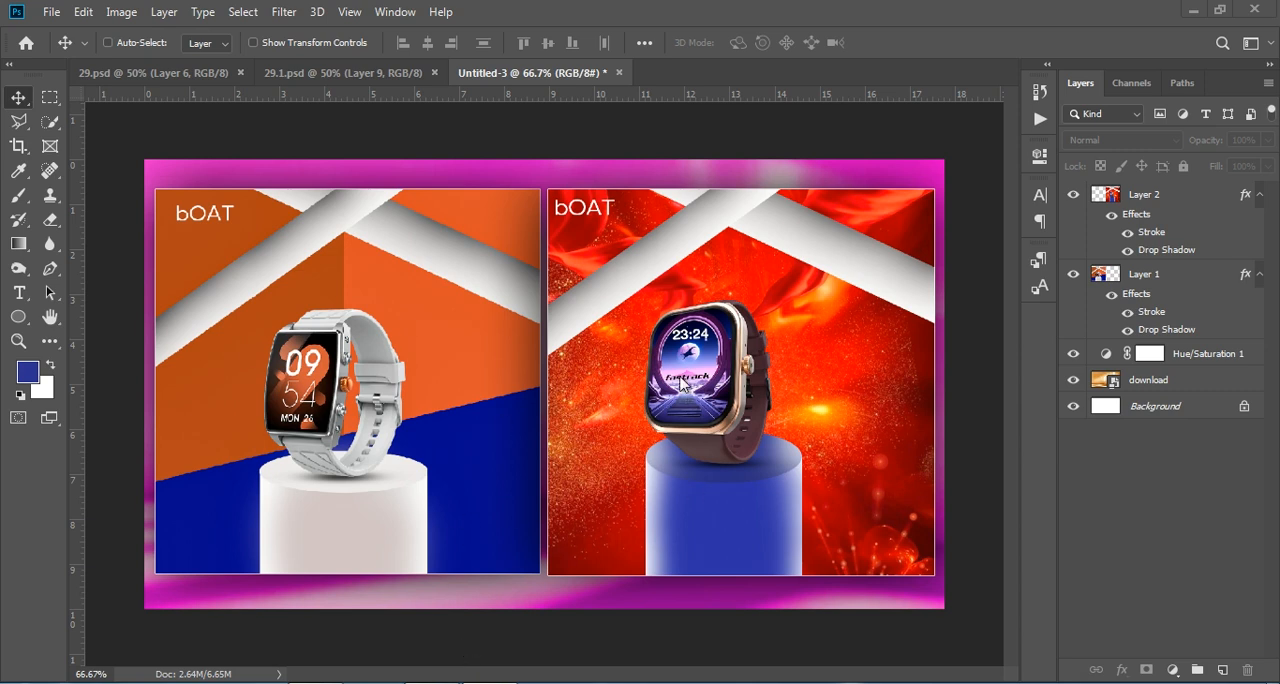
Step: Examine the finished watch poster designs in 29.psd and 29.1.psd up close, including the pedestal, and close 29.1.psd
left_click(183, 72)
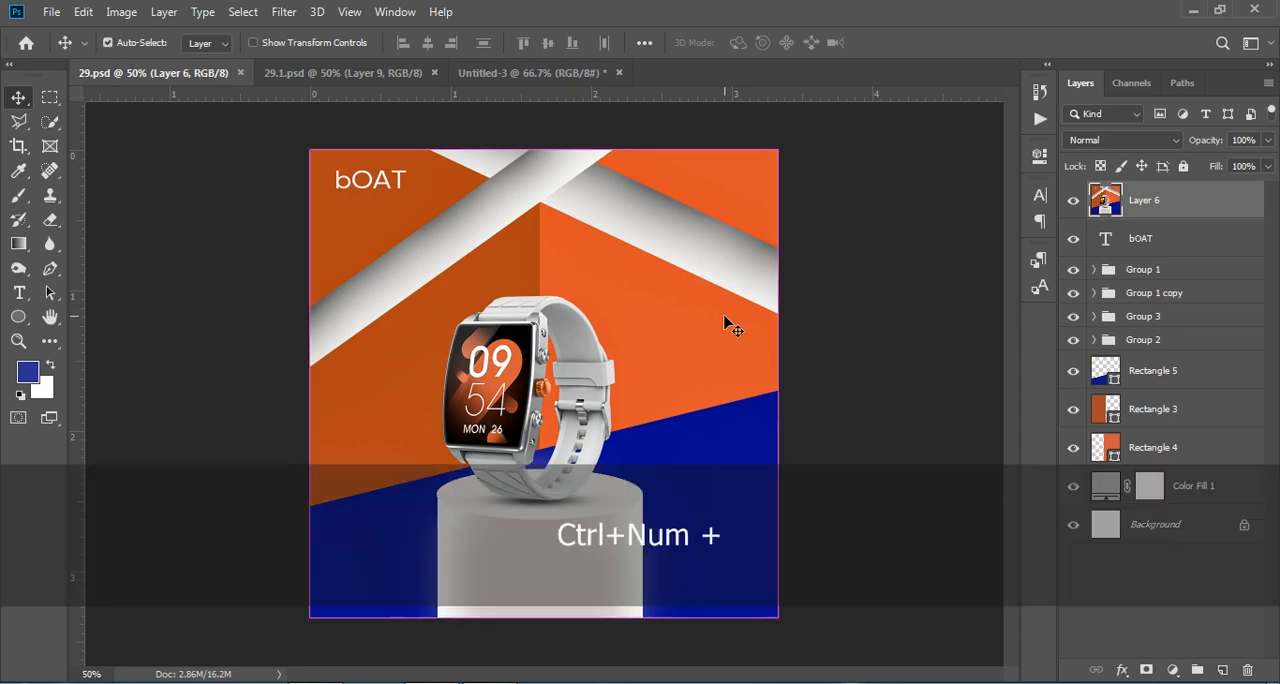
key("ctrl+KP_Add")
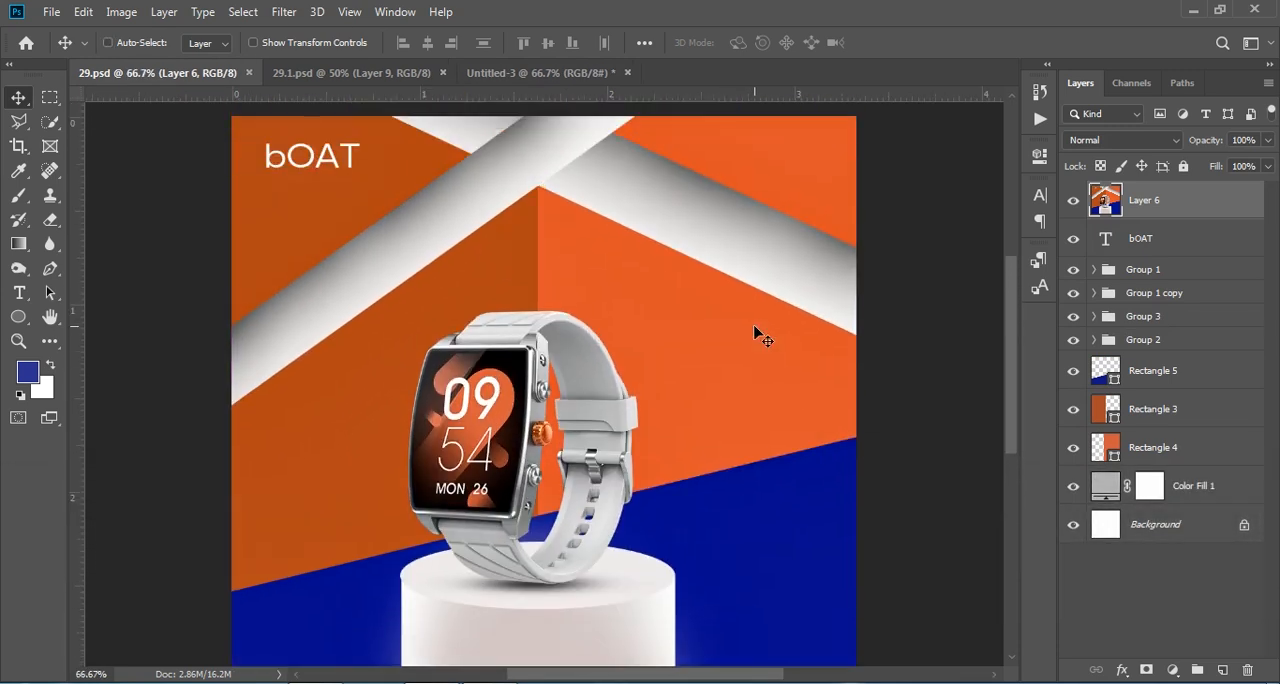
left_click(382, 76)
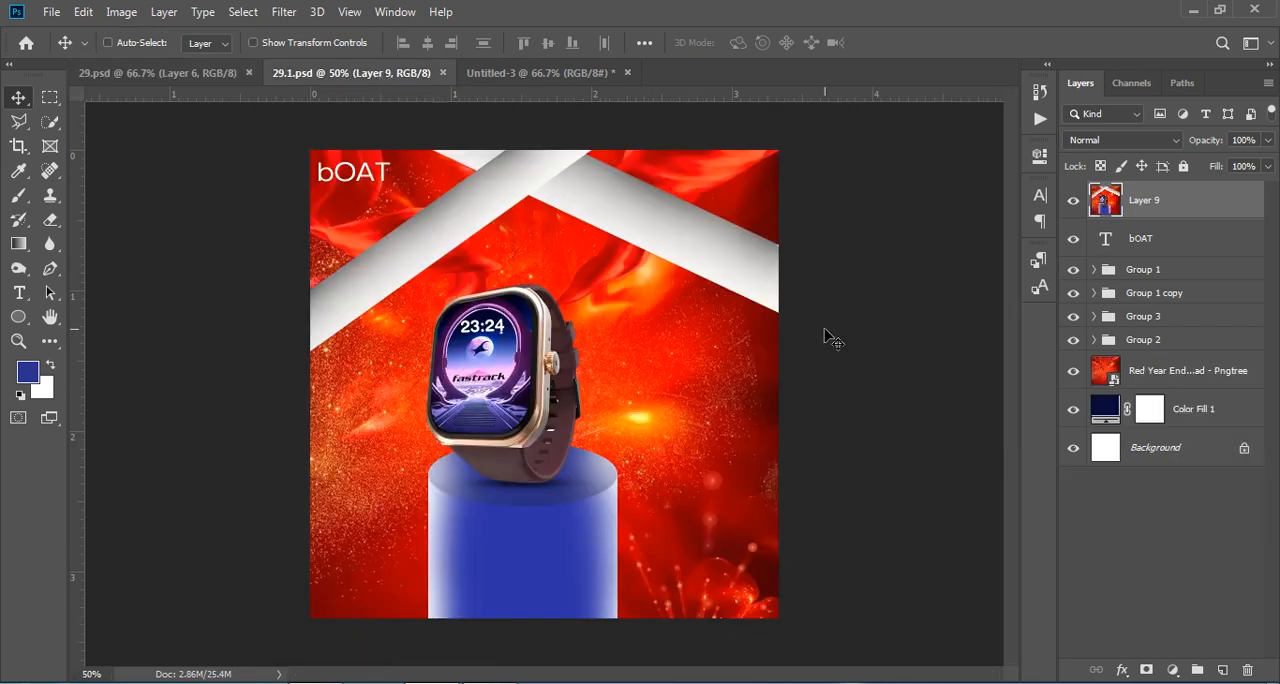
key("ctrl+KP_Add")
key("ctrl+KP_Add")
scroll(835, 342, "down", 5)
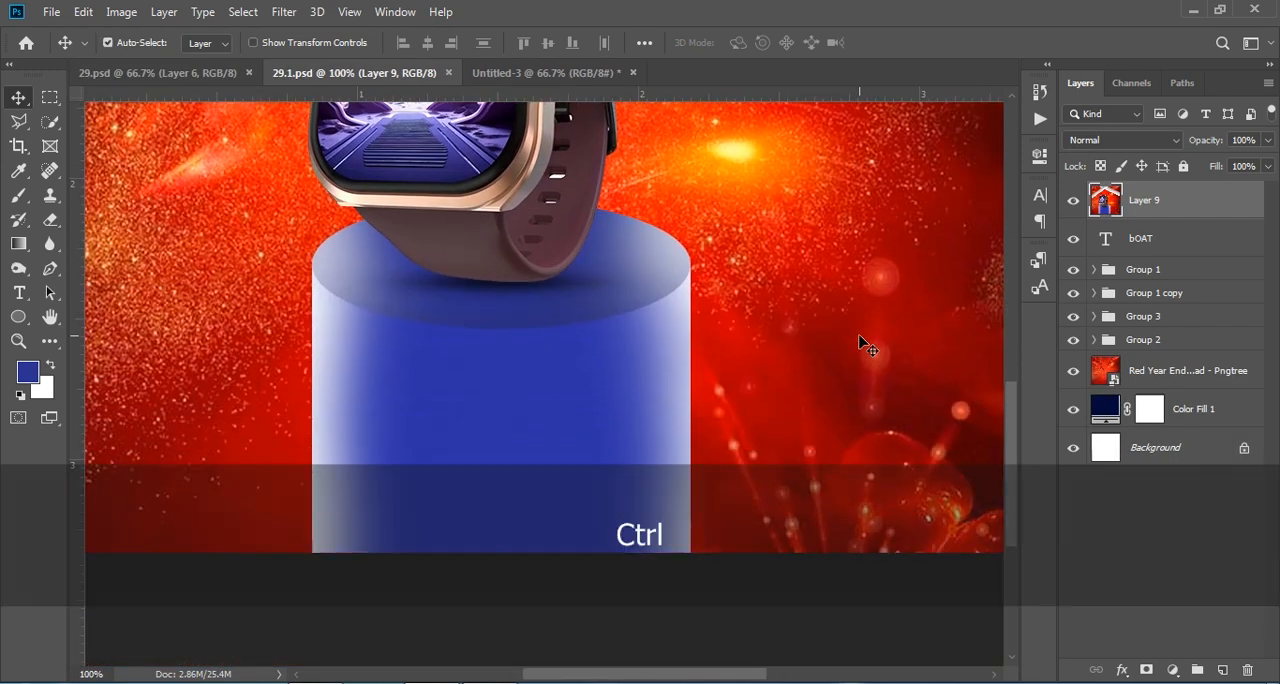
key("ctrl+KP_Subtract")
key("ctrl+KP_Subtract")
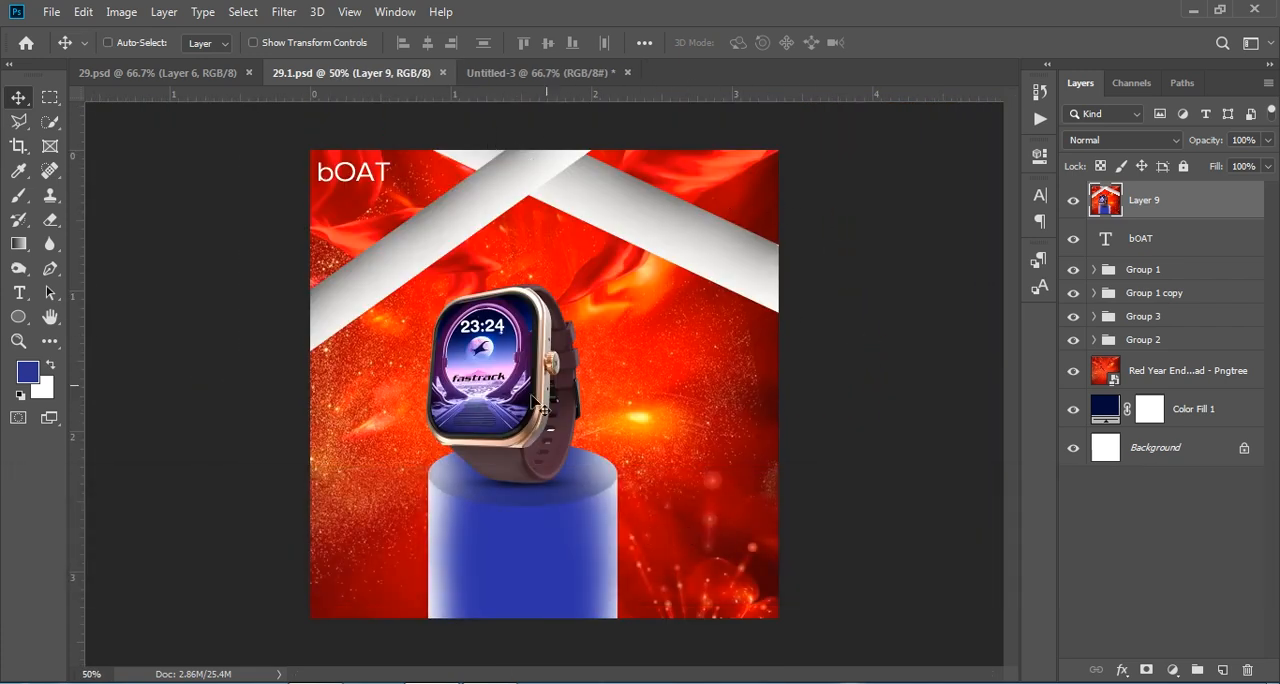
key("ctrl+w")
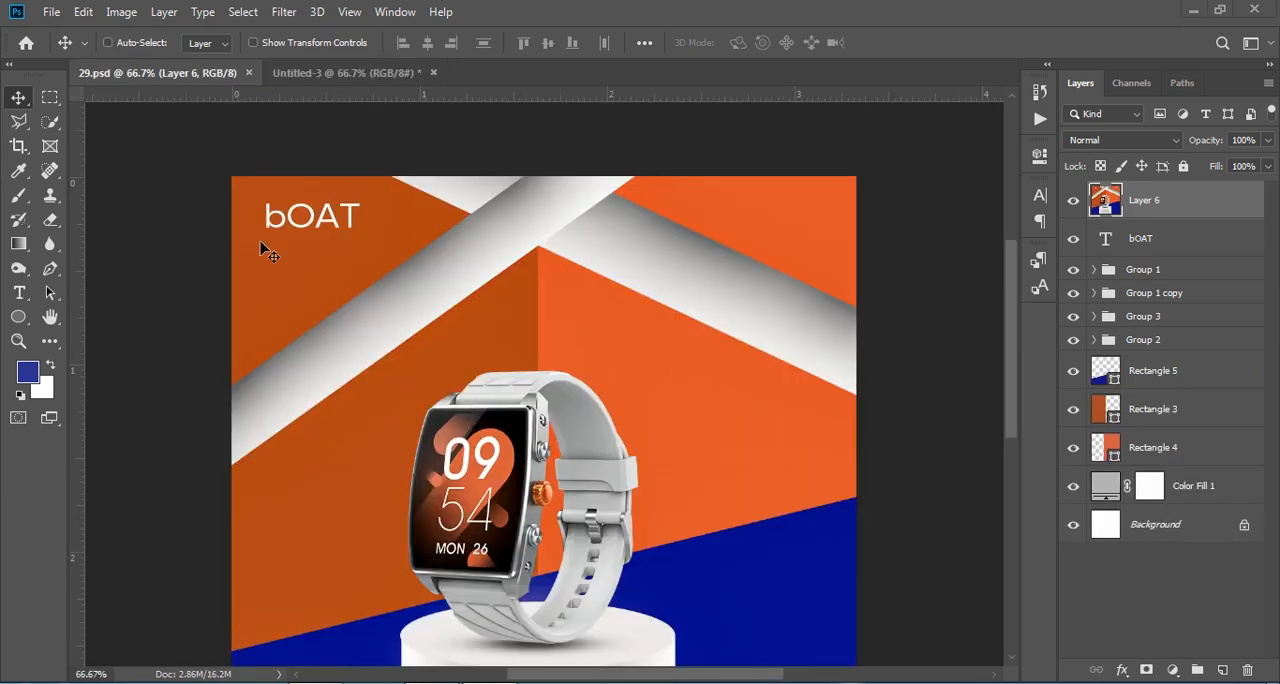
Step: Create a new document from the SOCIAL MEDIA preset, 1000 x 1000 px at 300 ppi
left_click(55, 15)
left_click(66, 34)
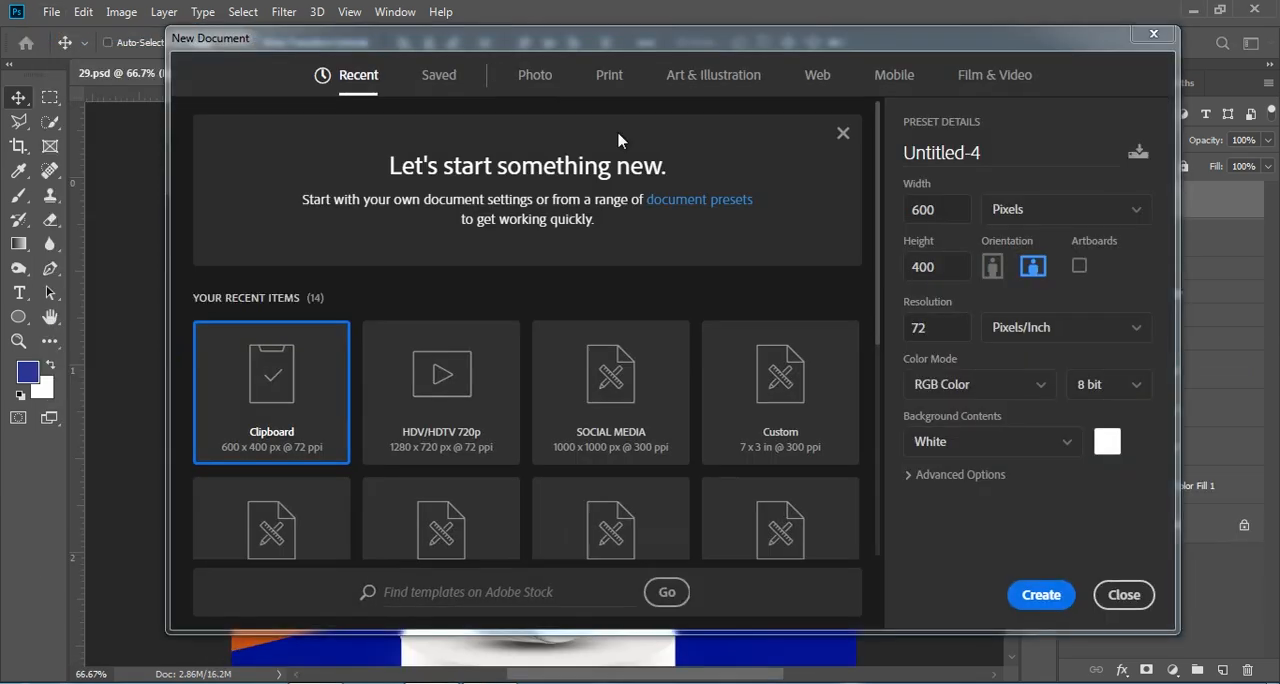
left_click(643, 376)
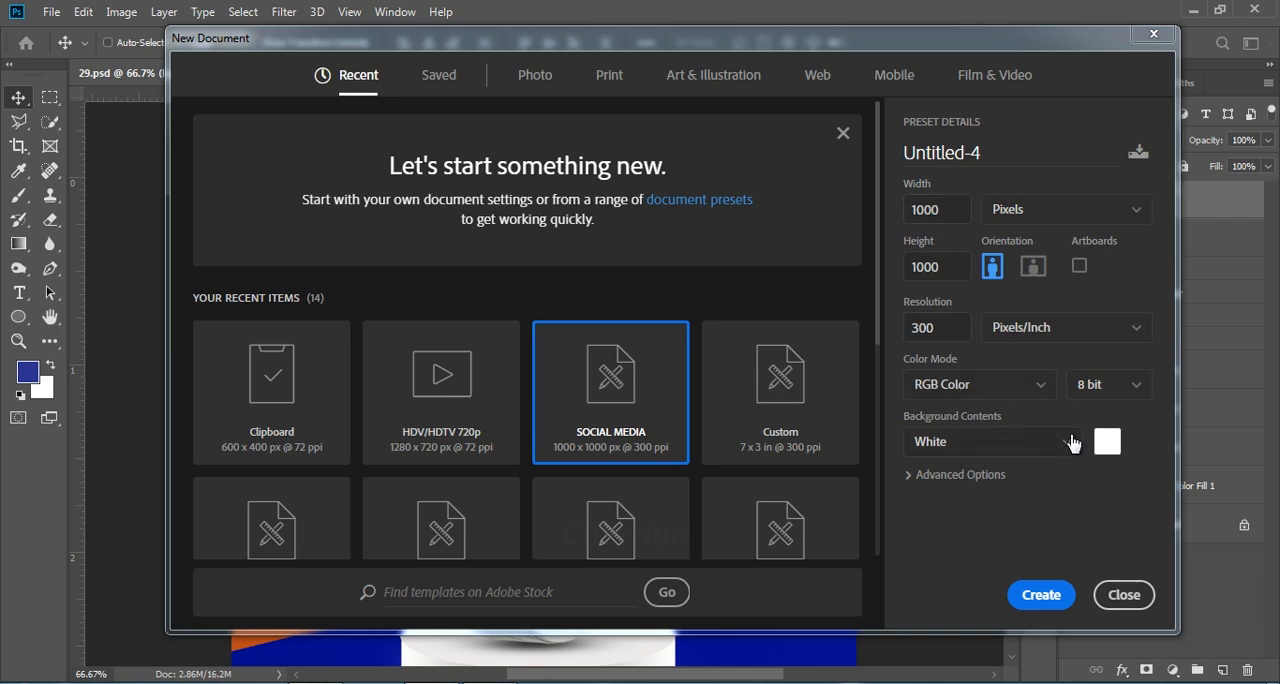
left_click(1038, 595)
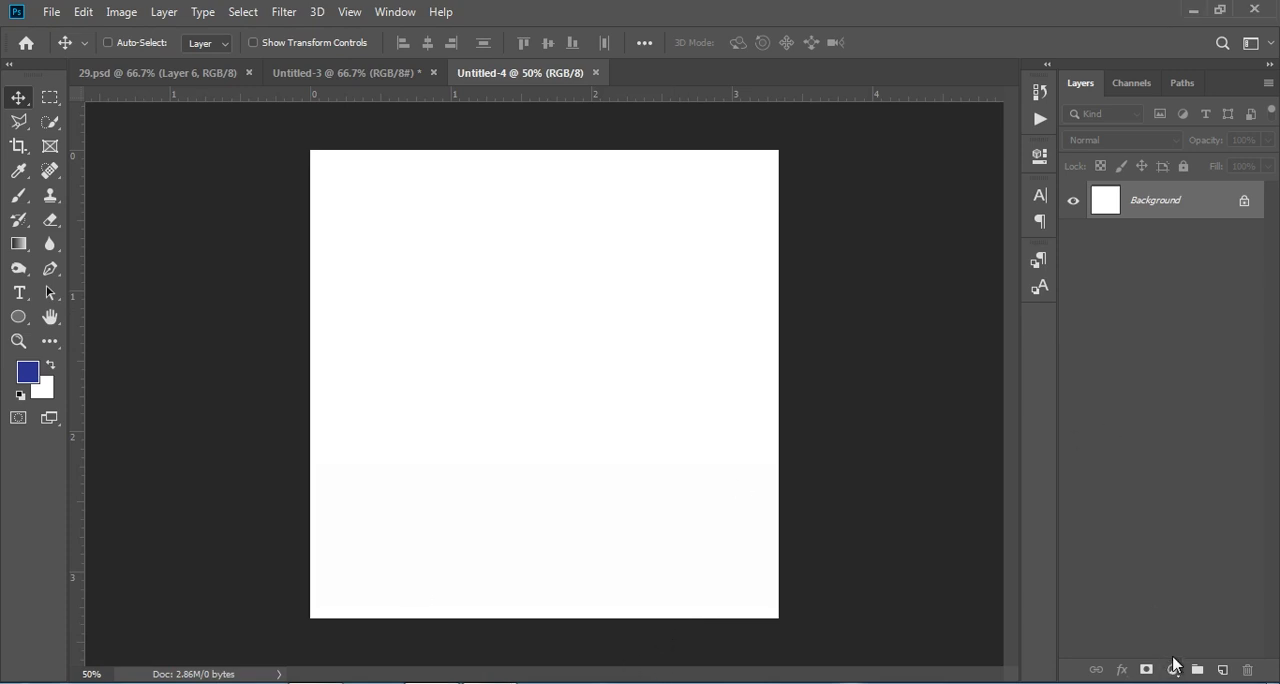
Step: Add a Solid Color fill layer above the background in light grey, #c1c1c5
left_click(1174, 669)
left_click(1192, 336)
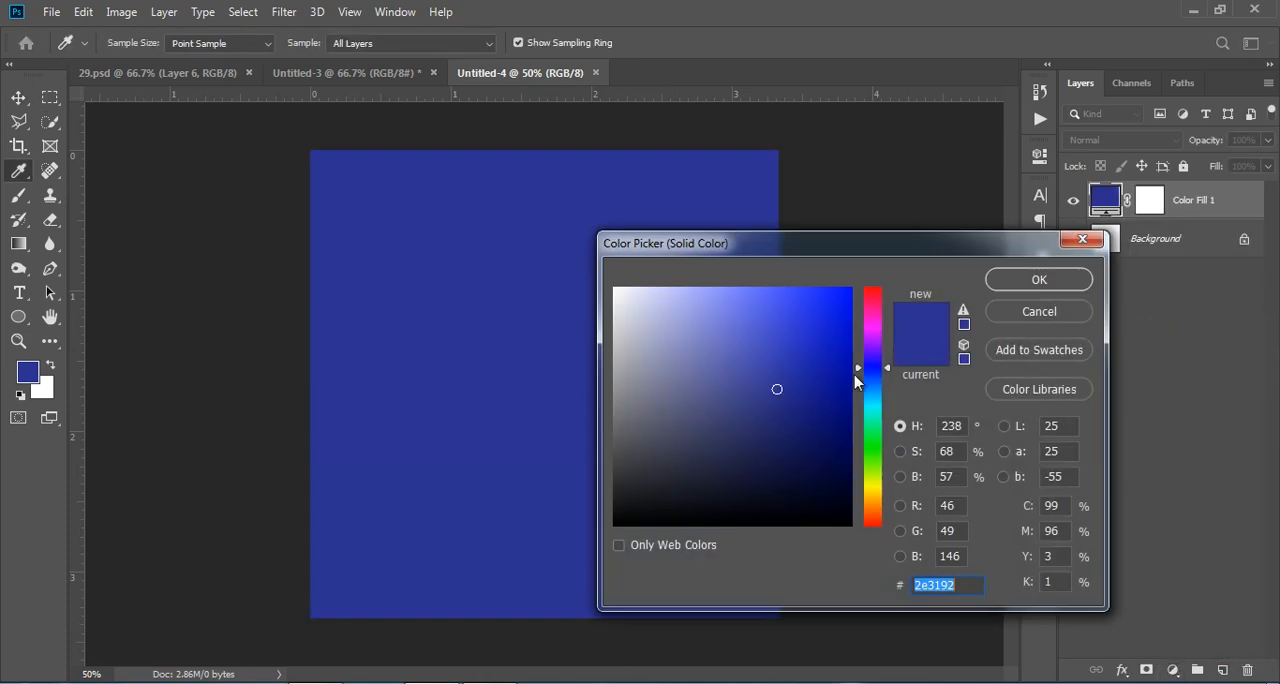
left_click(627, 357)
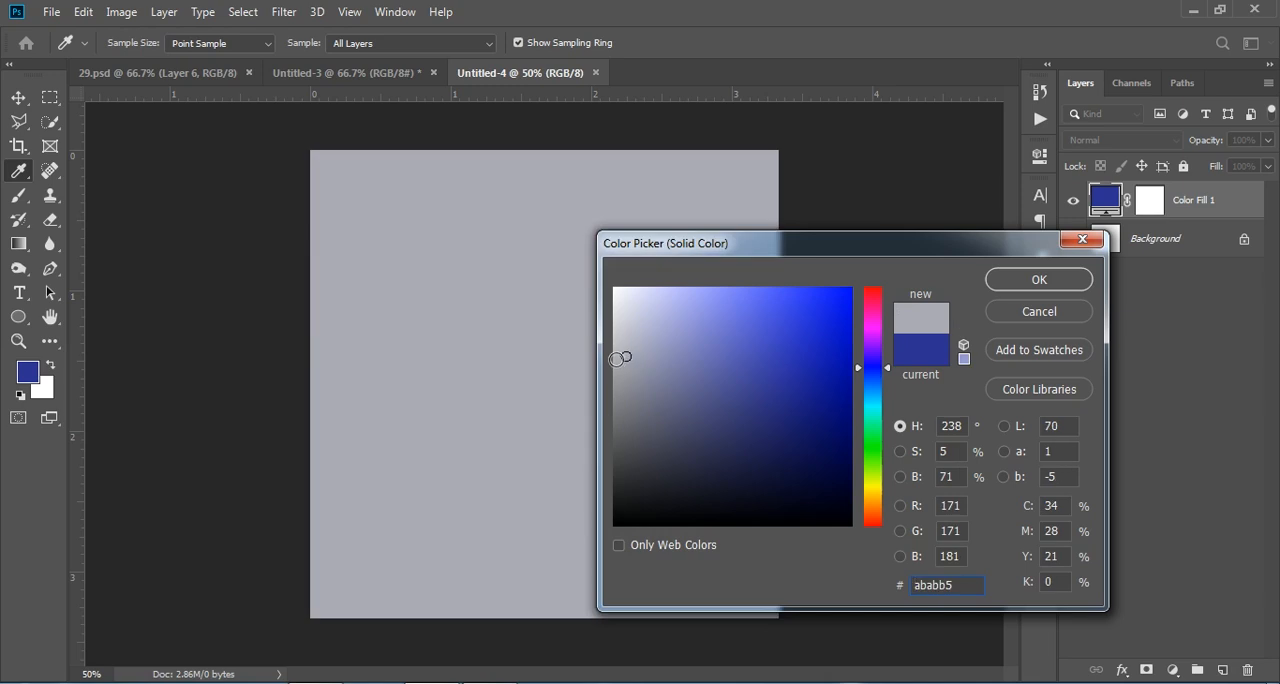
left_click(616, 349)
left_click(621, 342)
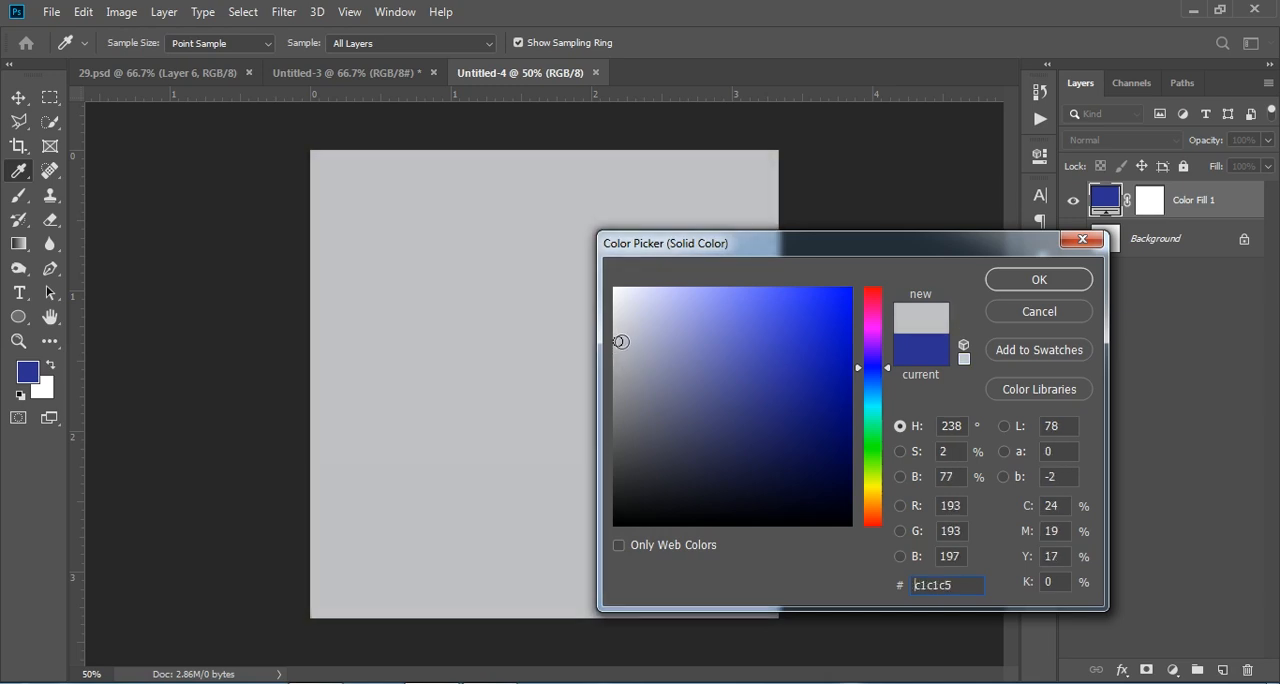
left_click(992, 280)
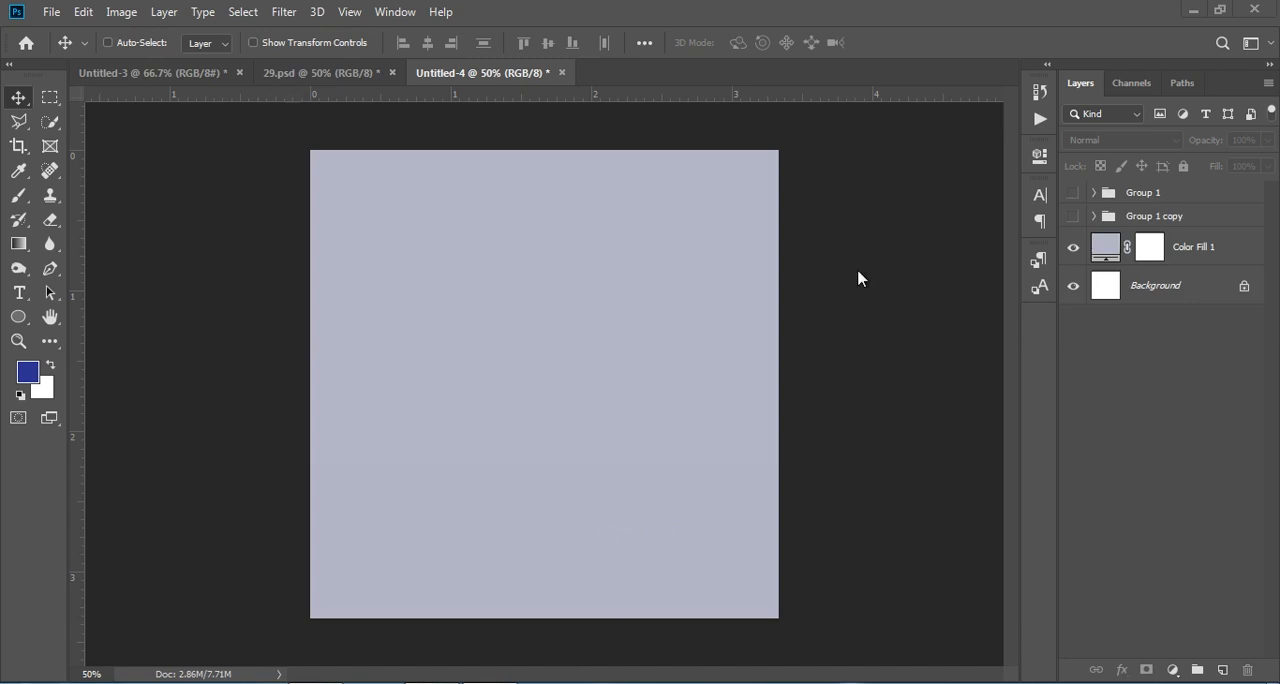
Step: Adjust the Color Fill 1 layer to a slightly lighter, less saturated bluish grey
left_click(1110, 252)
double_click(1106, 246)
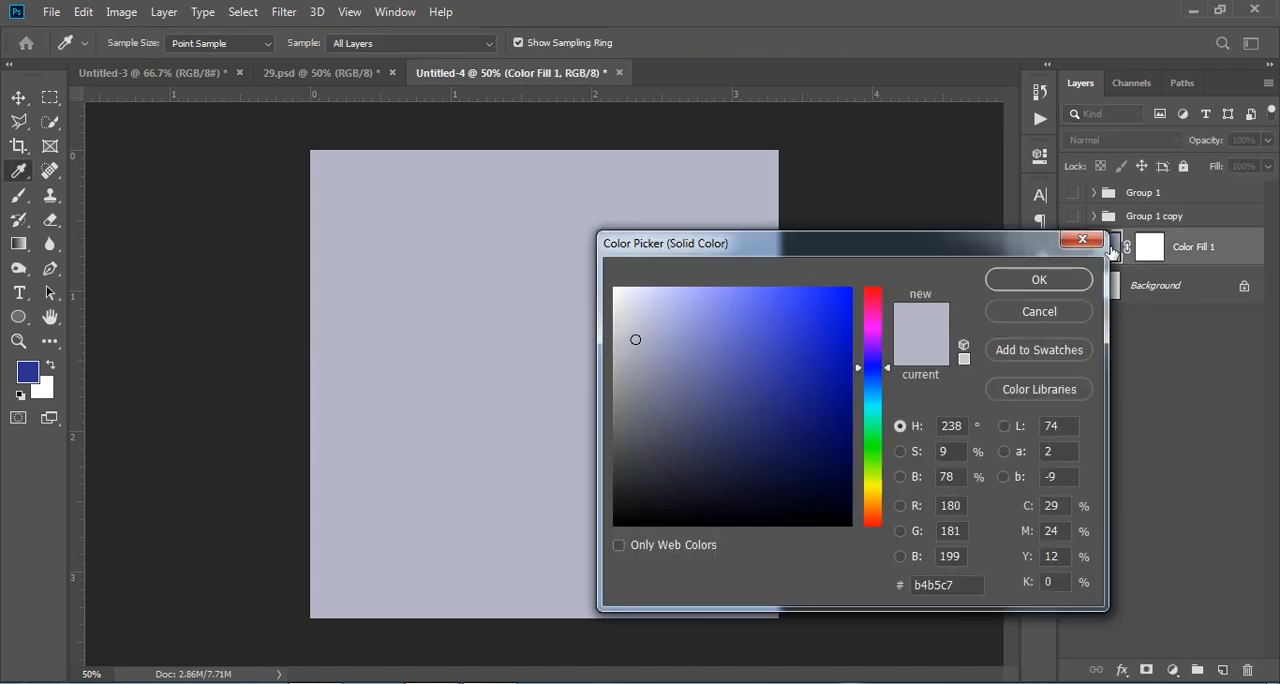
mouse_move(634, 341)
left_mouse_down()
mouse_move(617, 348)
mouse_move(637, 336)
left_mouse_up()
left_click(1030, 280)
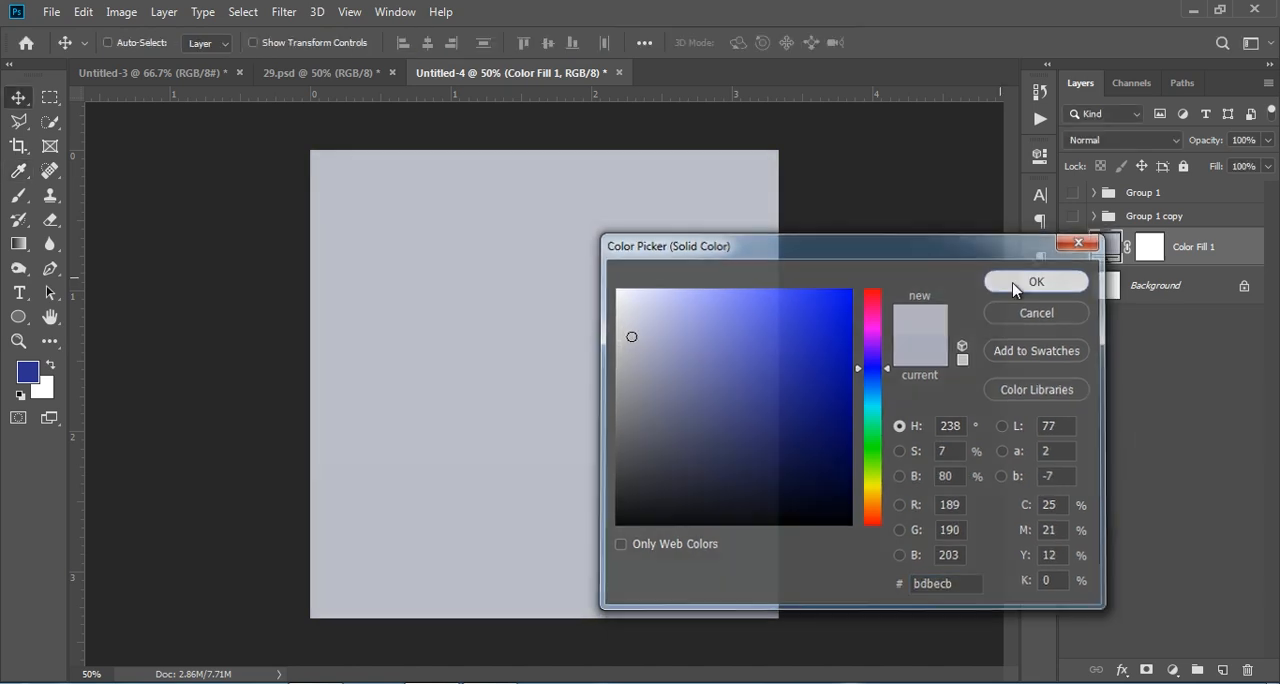
Step: Draw a rectangle shape about 408 x 412 px near the canvas's lower middle, extending past the bottom edge, on a new layer
left_click(1222, 669)
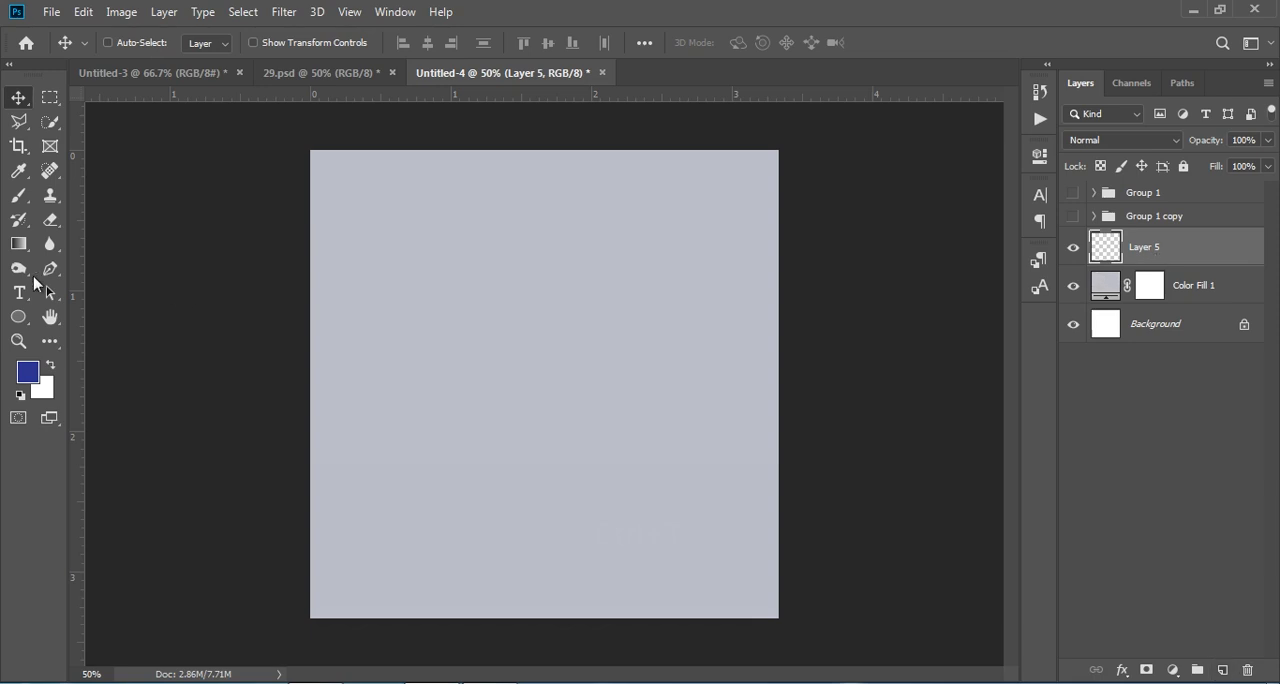
left_click(18, 317)
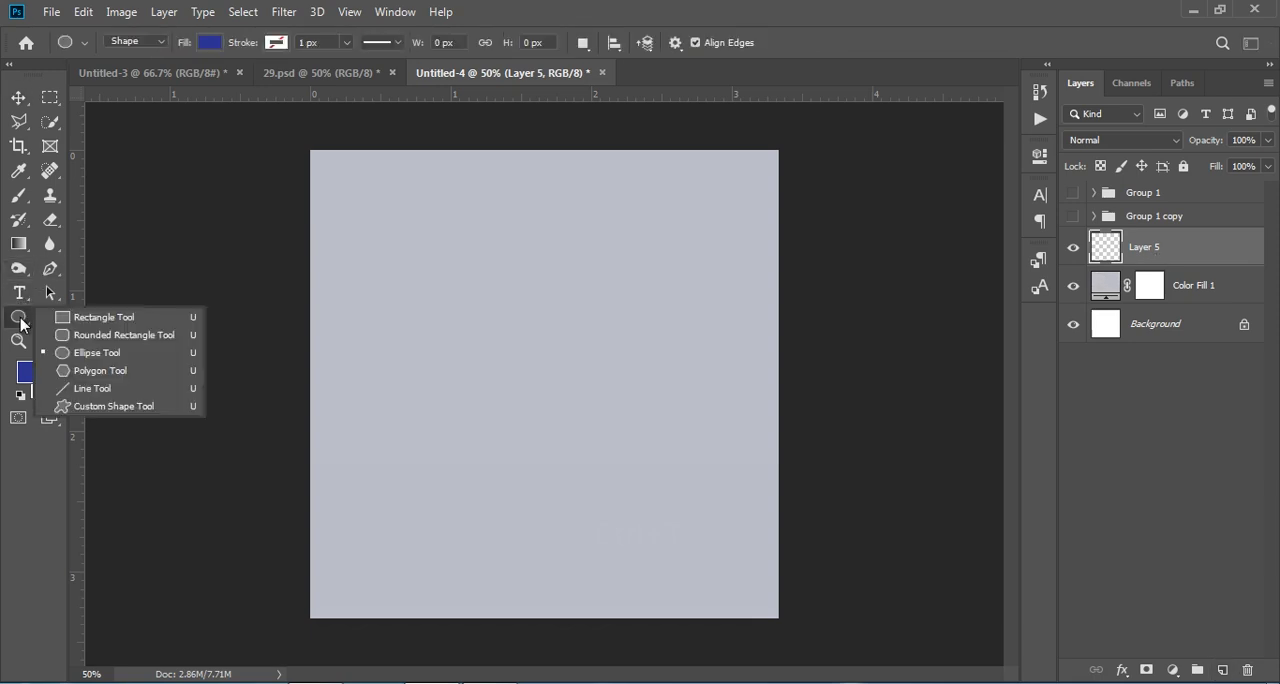
left_click(100, 318)
left_click_drag(463, 457, 654, 650)
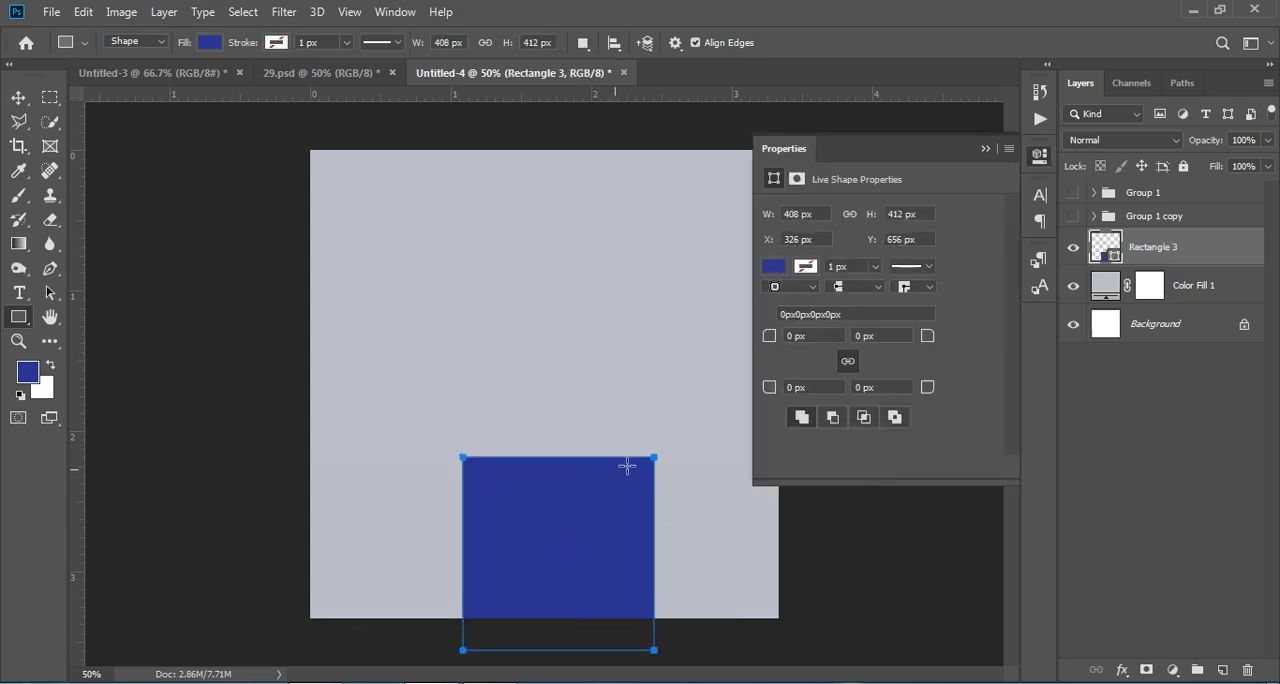
Step: Fill the rectangle with a light grey swatch and centre it horizontally at the bottom of the canvas
left_click(773, 267)
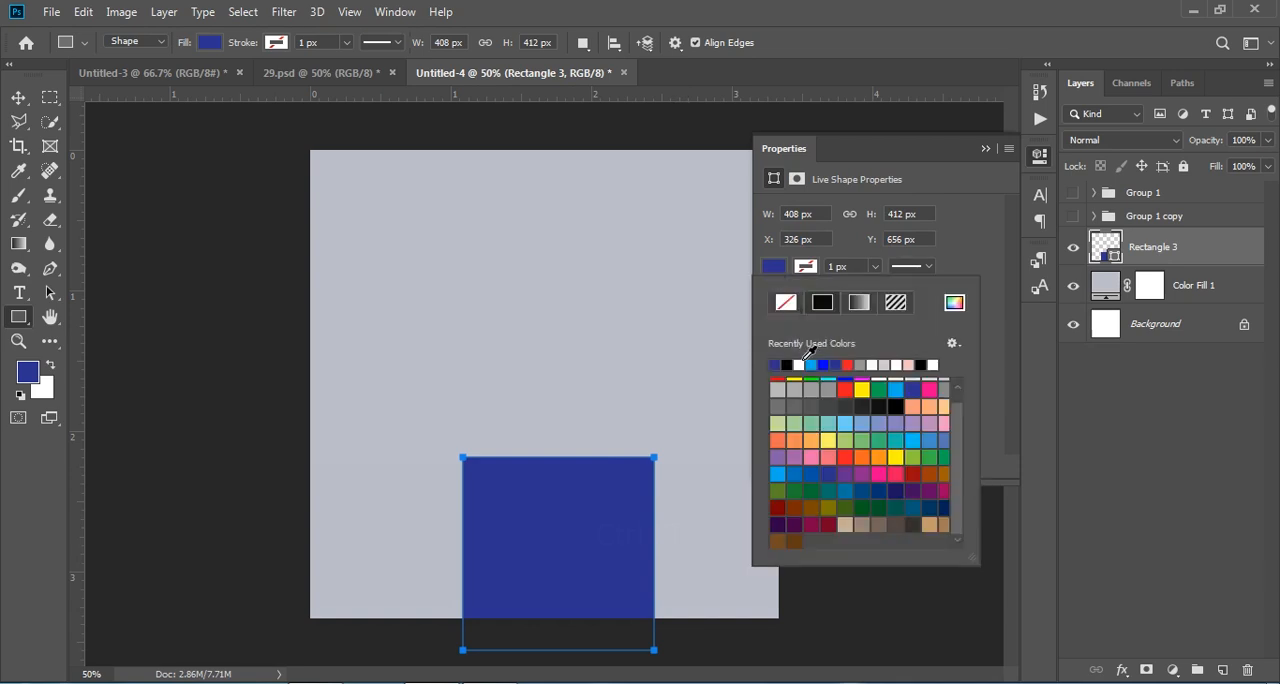
left_click(799, 363)
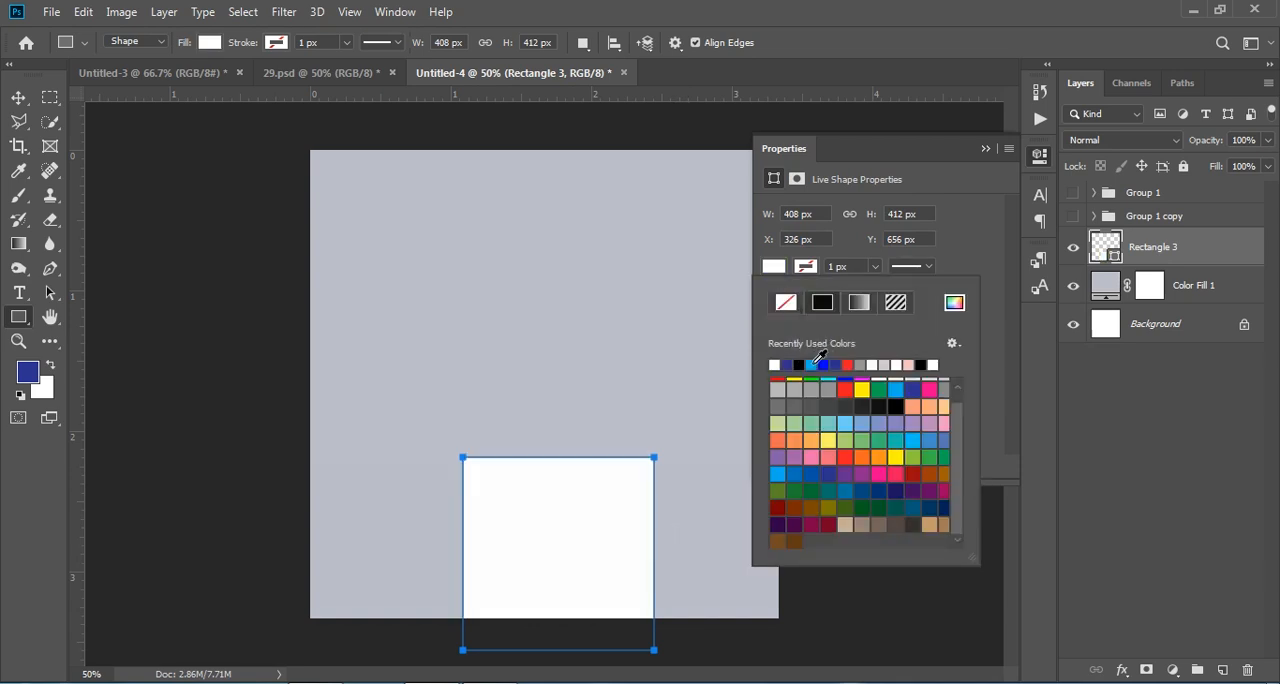
left_click(795, 389)
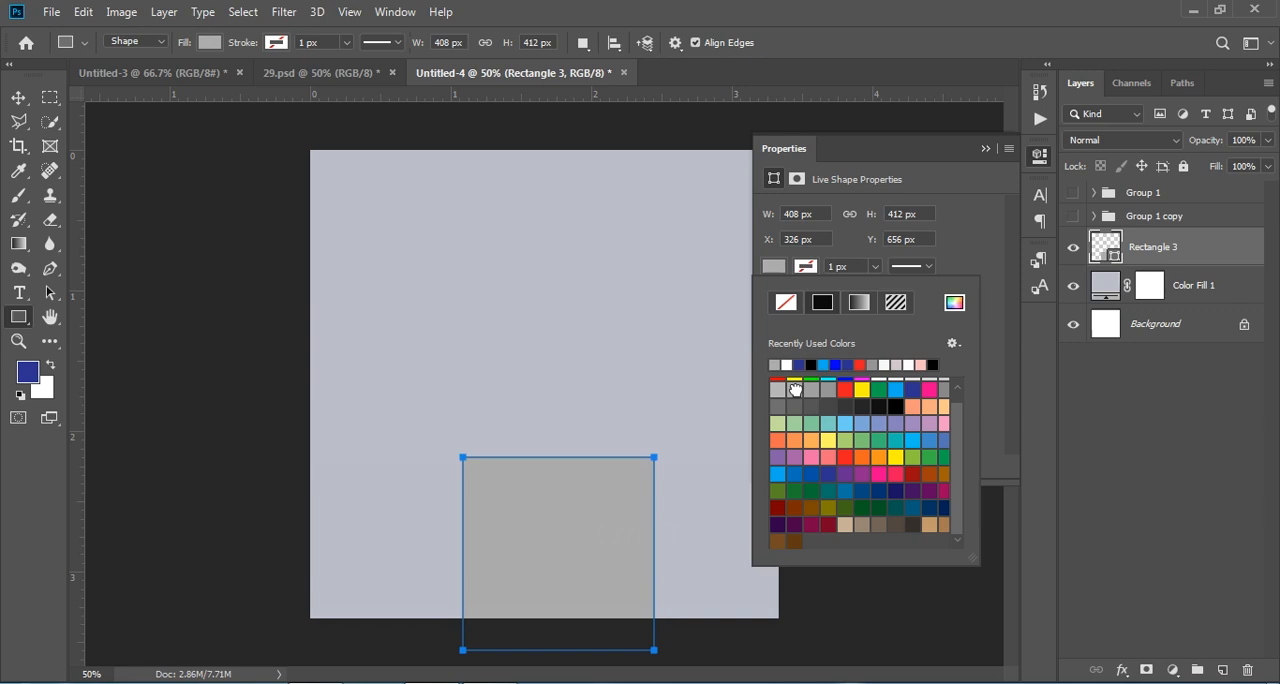
left_click(777, 390)
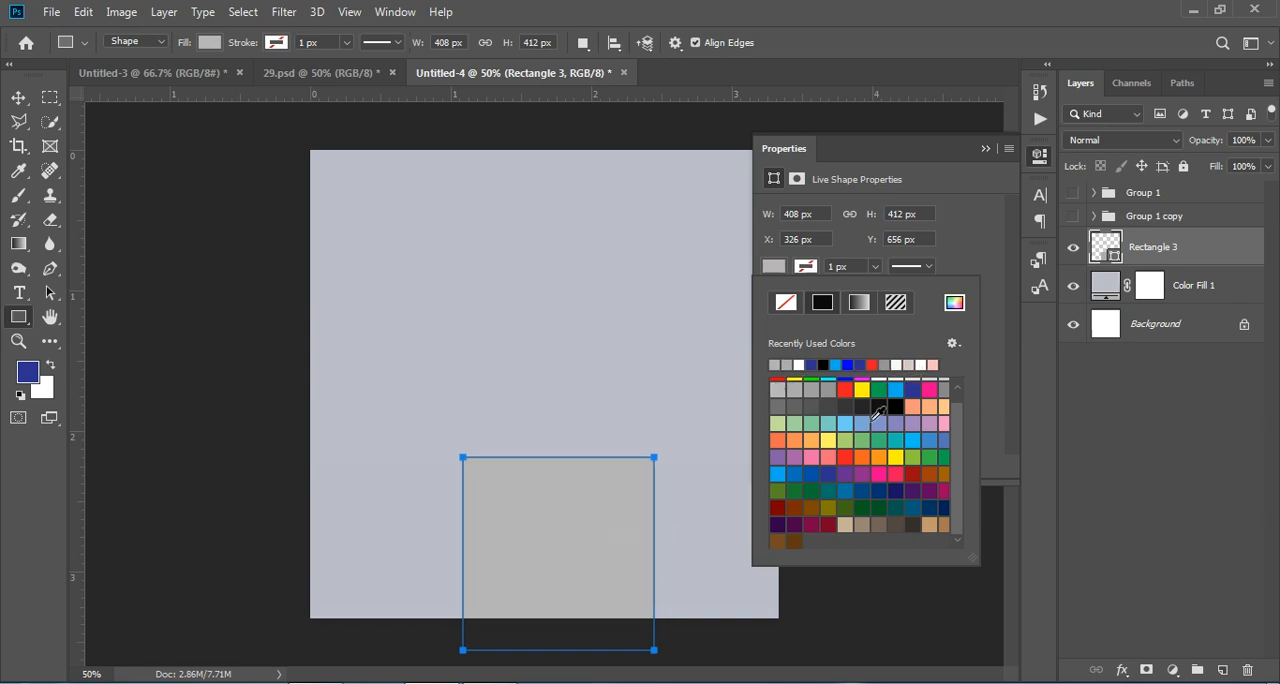
scroll(876, 430, "up", 1)
left_click(914, 387)
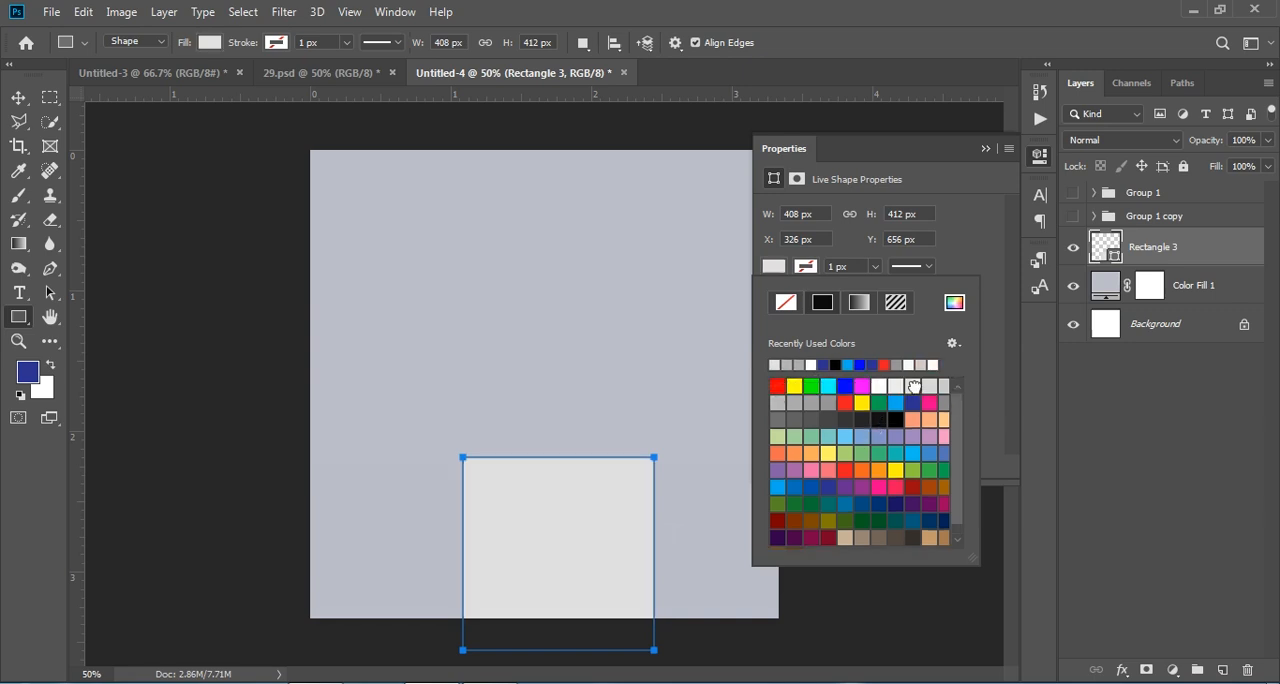
left_click(930, 385)
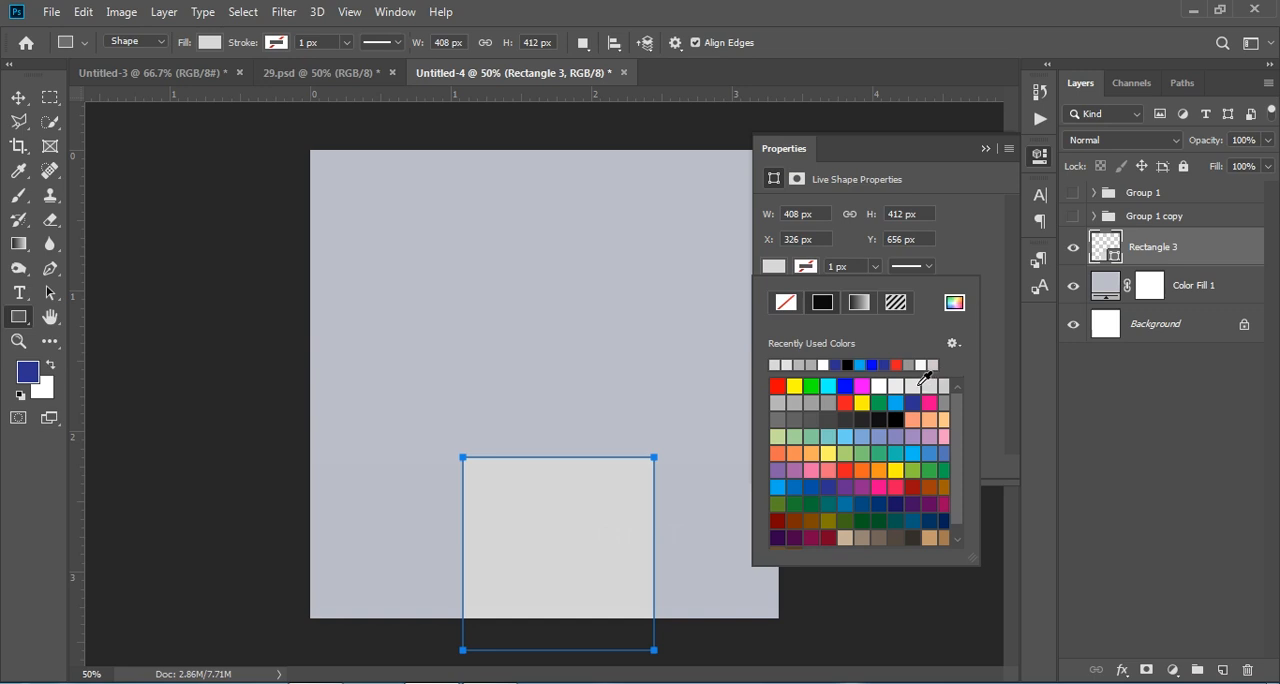
left_click(894, 386)
left_click(930, 387)
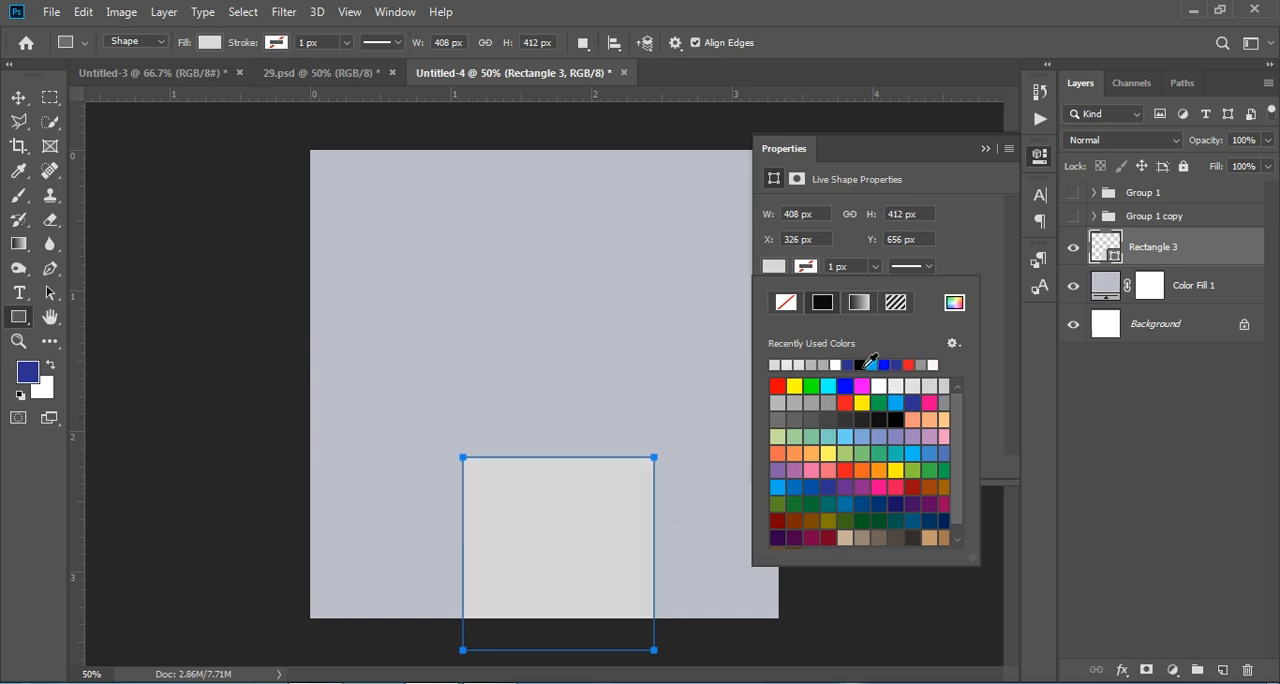
left_click(988, 149)
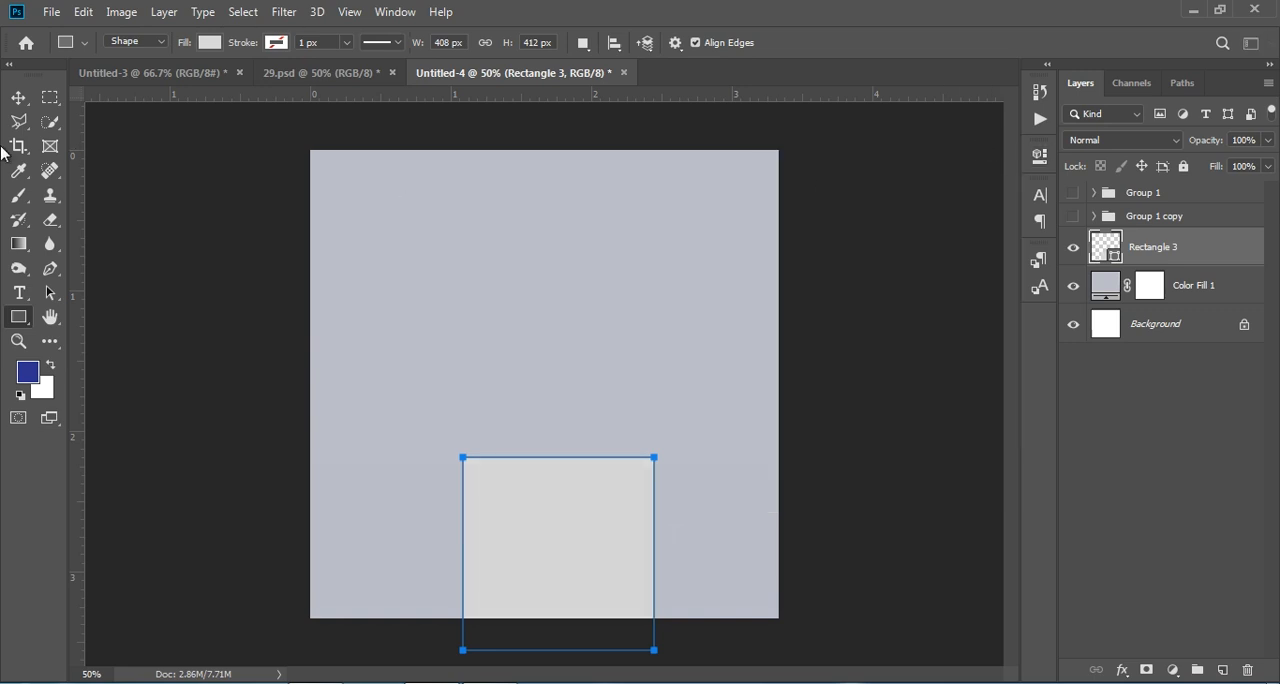
left_click(18, 97)
mouse_move(560, 524)
left_mouse_down()
mouse_move(527, 522)
mouse_move(539, 515)
left_mouse_up()
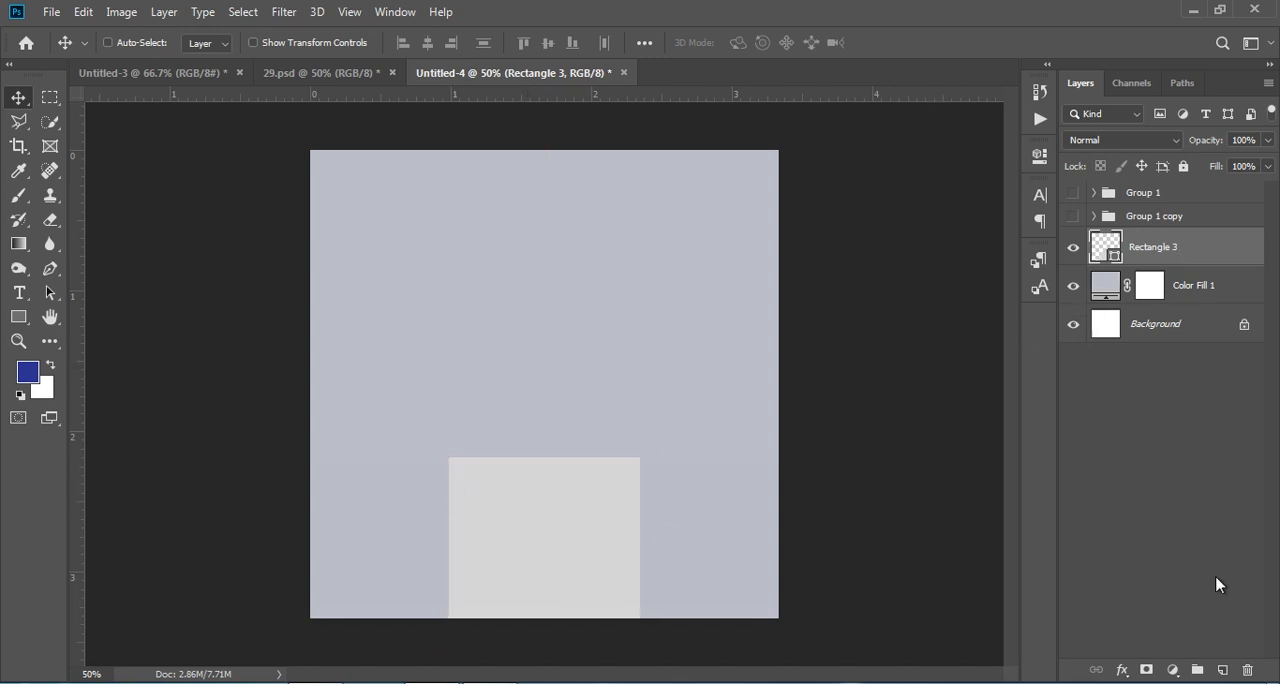
Step: Add a new layer above the rectangle and clip it to the rectangle with a clipping mask
left_click(1222, 669)
right_click(1202, 258)
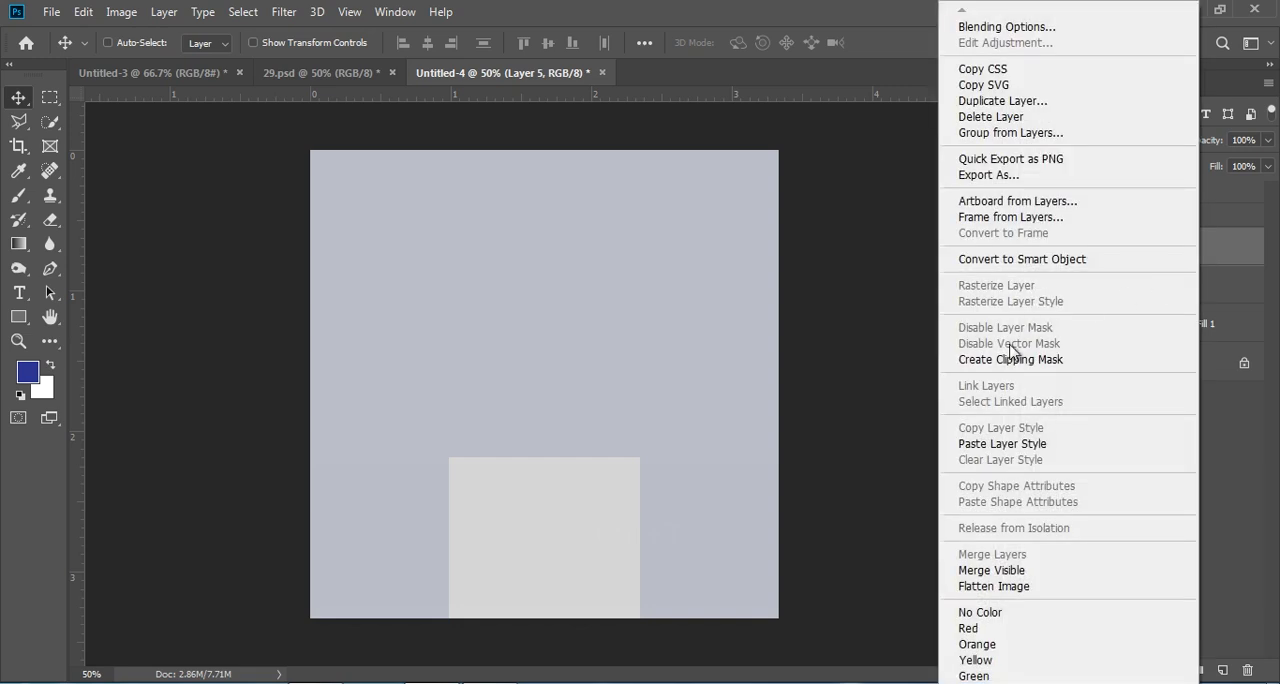
left_click(1012, 359)
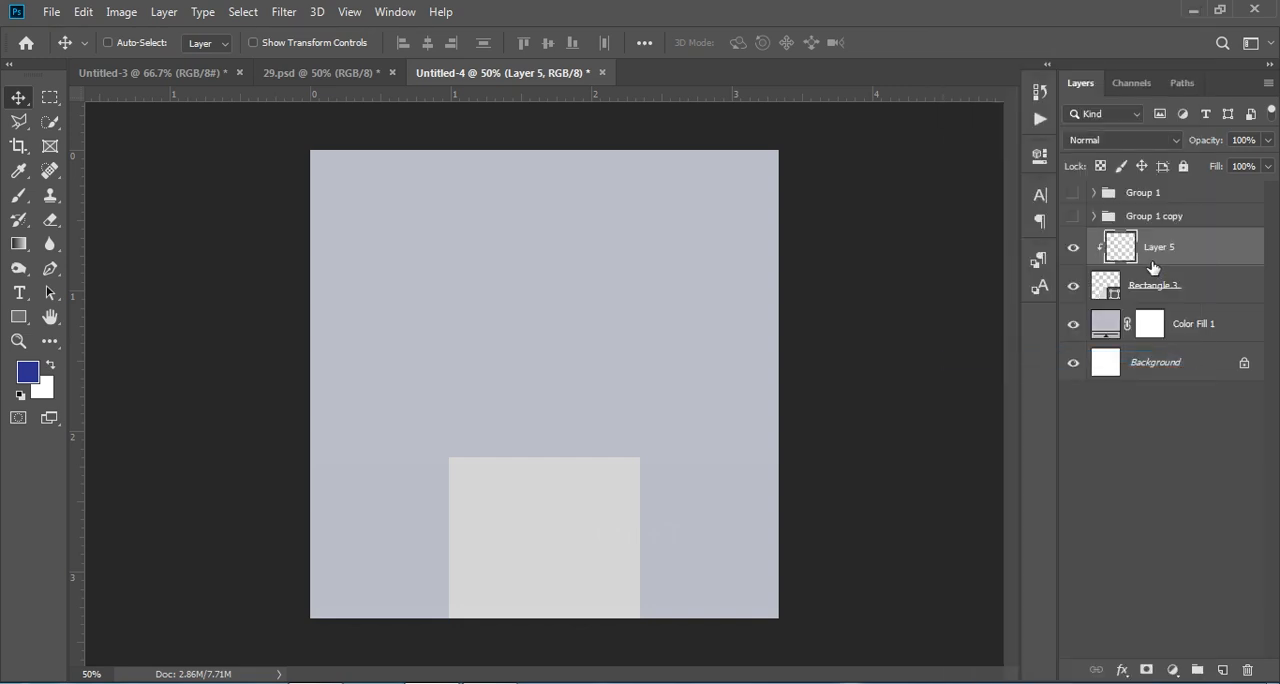
Step: Paint soft white highlights down both vertical sides of the rectangle on the clipped layer with a 300 px brush
left_click(54, 368)
key("shift+d")
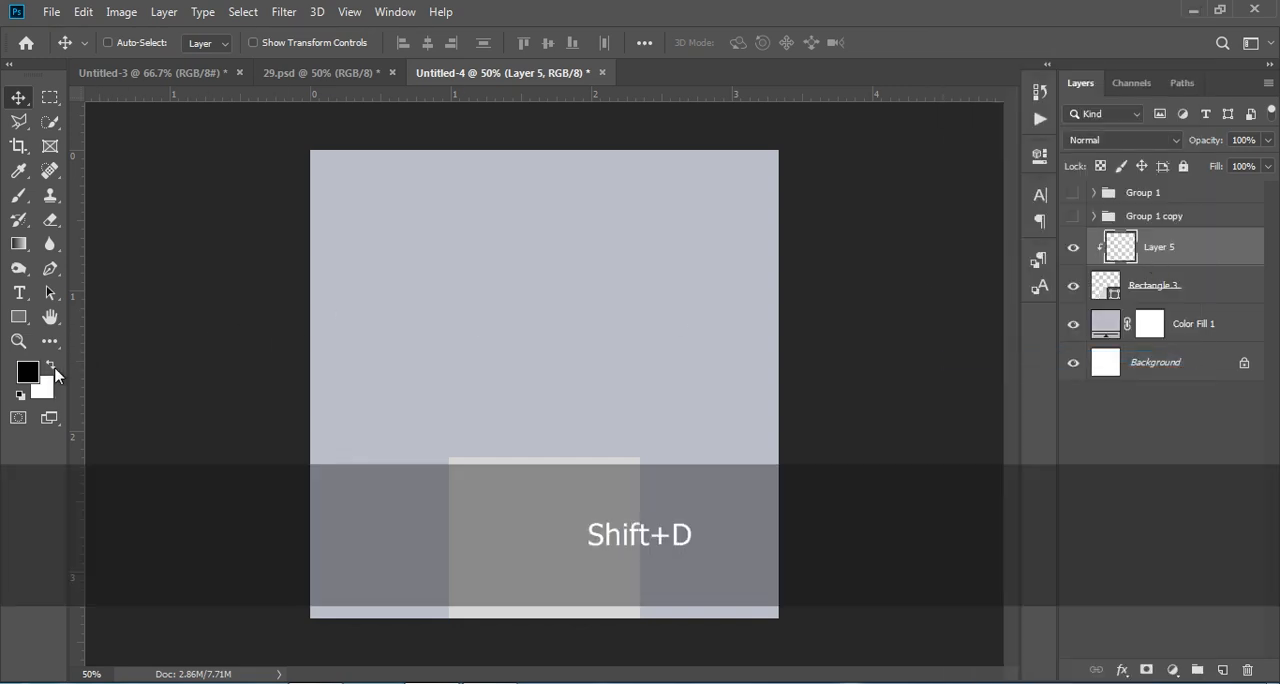
left_click(51, 368)
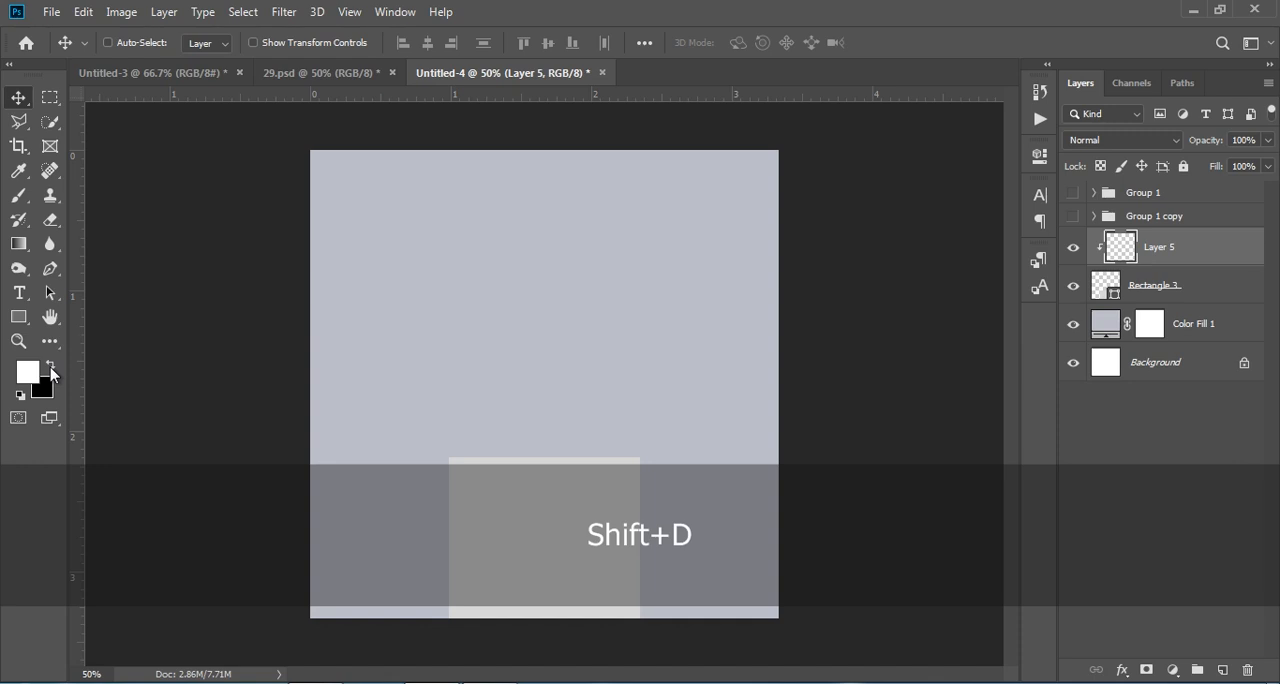
left_click(20, 198)
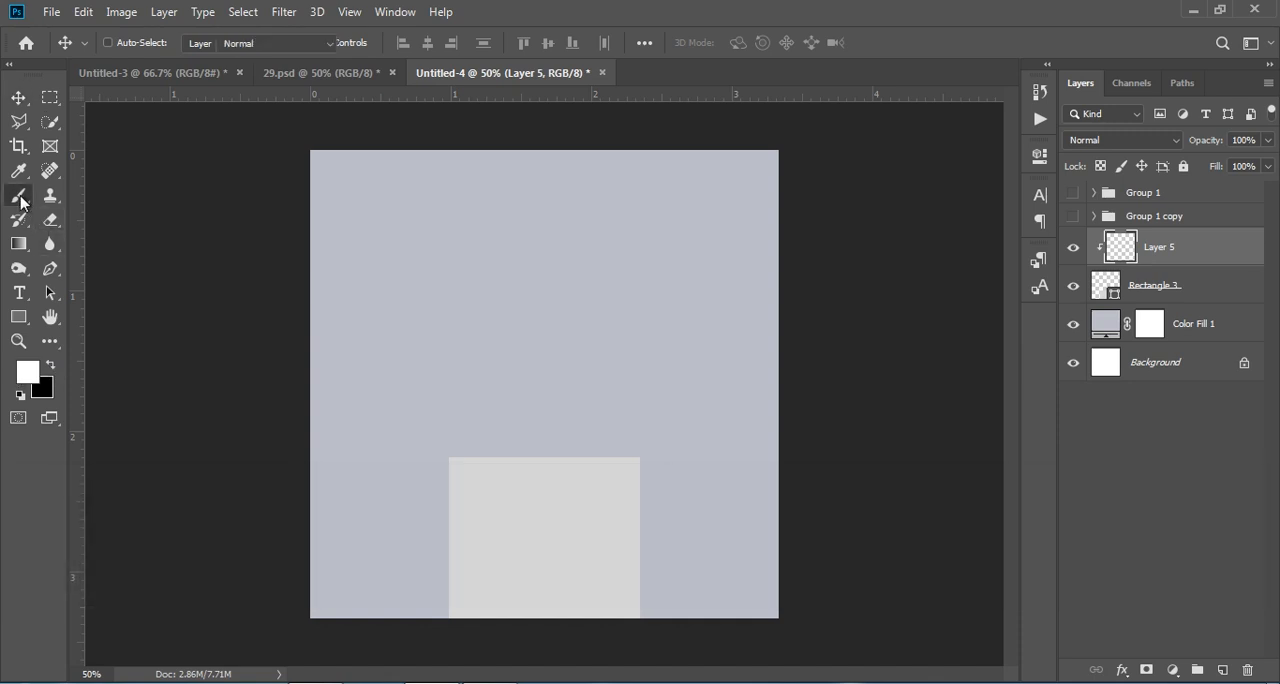
left_click(665, 457)
mouse_move(665, 457)
left_mouse_down()
mouse_move(681, 614)
mouse_move(678, 490)
mouse_move(674, 614)
left_mouse_up()
mouse_move(423, 486)
left_mouse_down()
mouse_move(403, 623)
mouse_move(413, 476)
mouse_move(402, 617)
left_mouse_up()
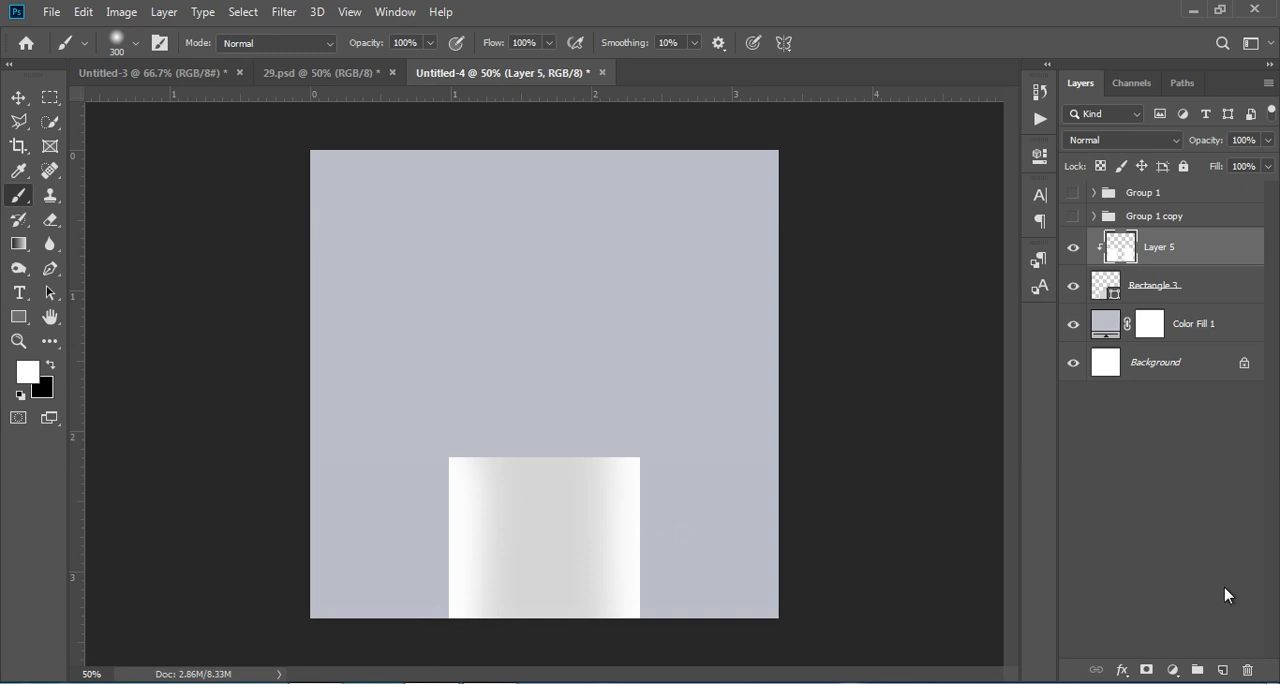
Step: Add another layer clipped to the rectangle and paint a soft white highlight over its upper right corner
left_click(1223, 670)
left_click(674, 418)
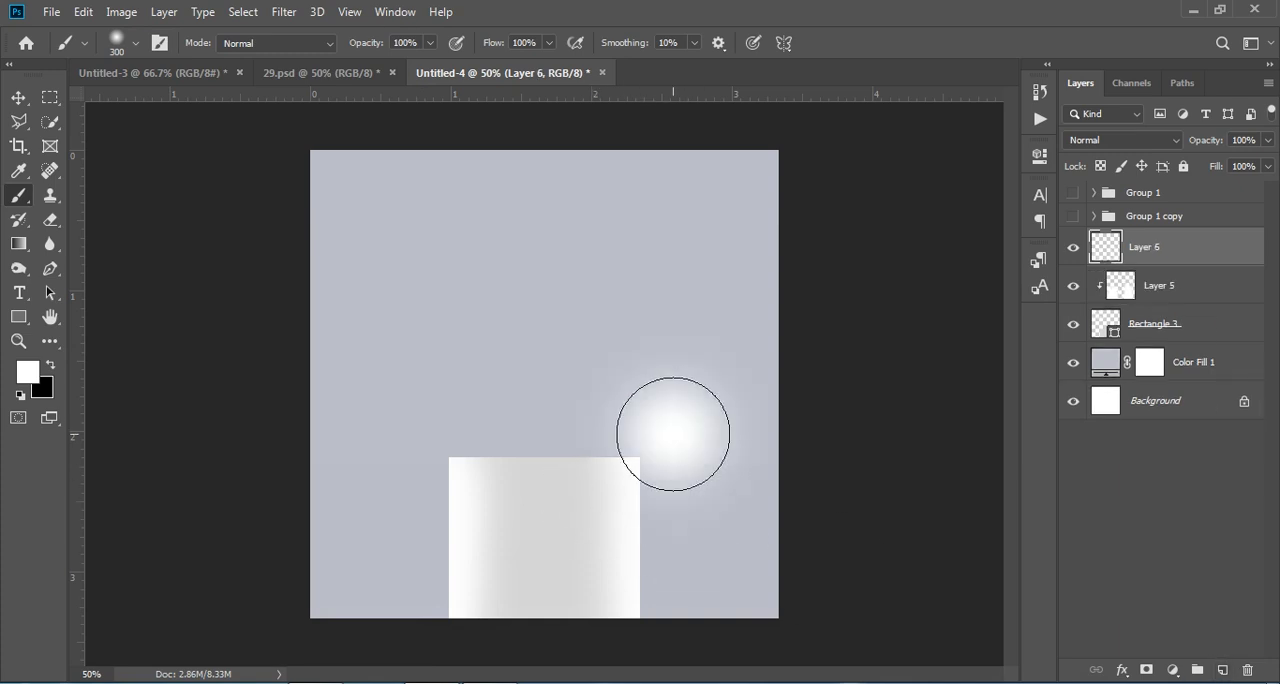
key("ctrl+z")
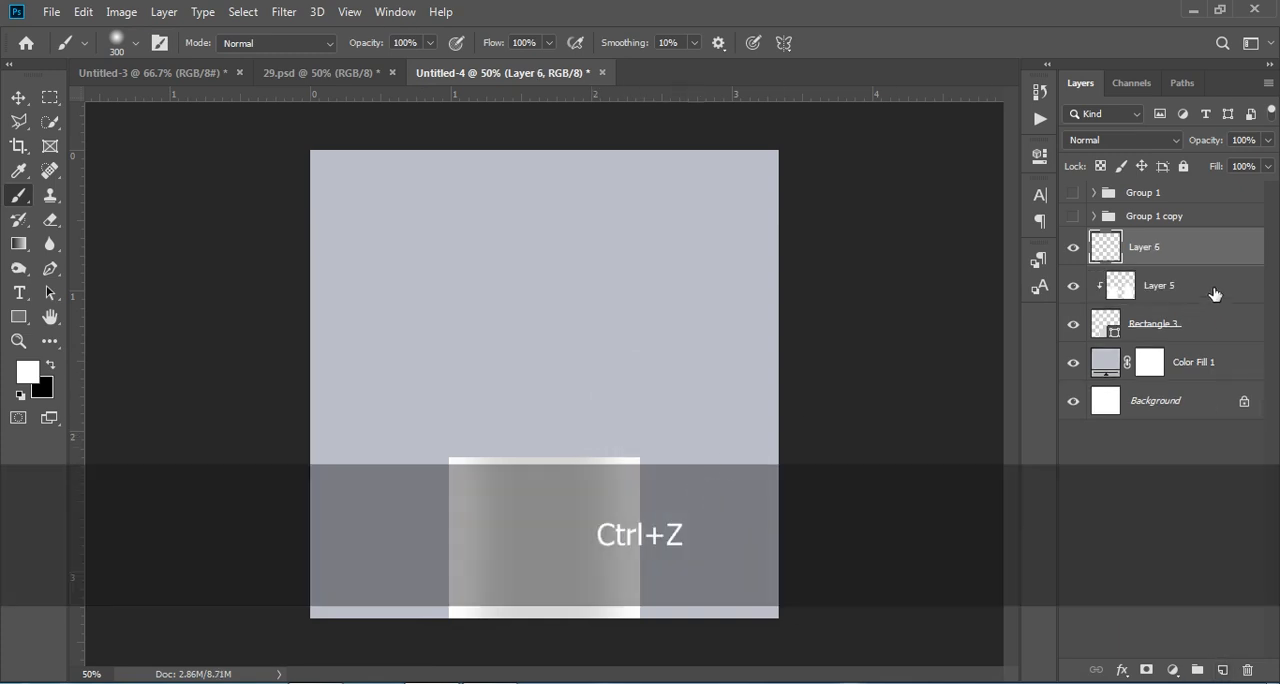
right_click(1195, 248)
left_click(990, 360)
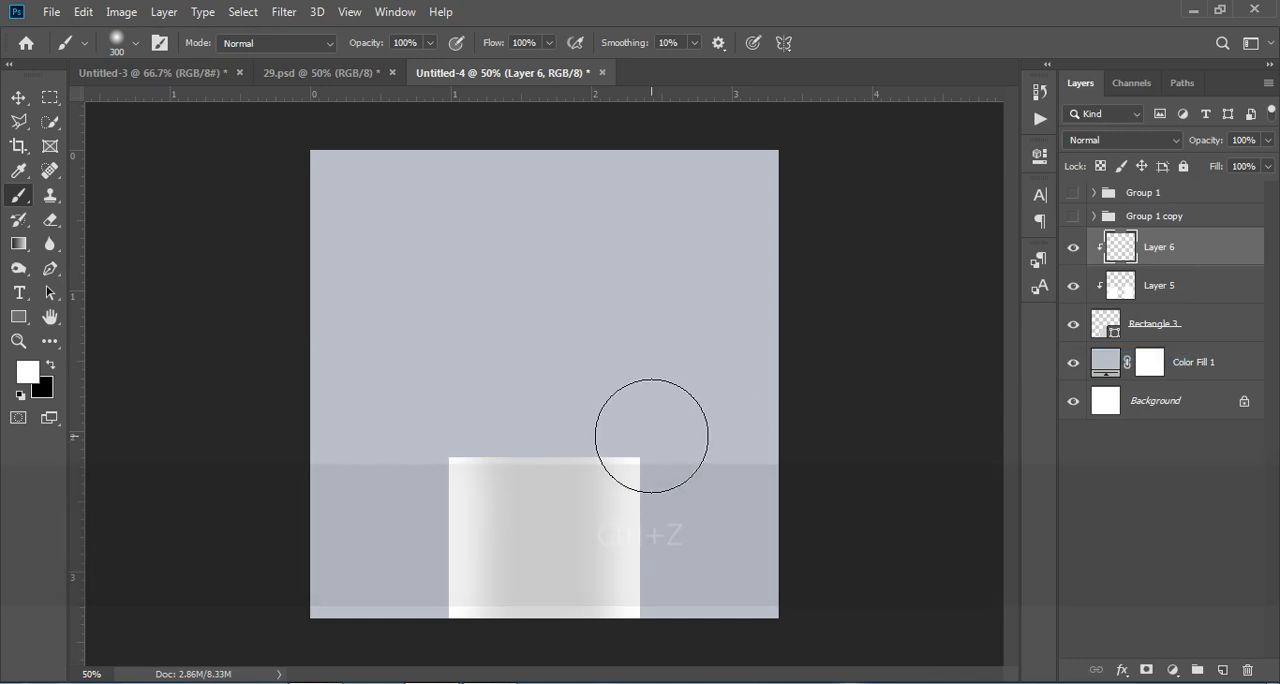
left_click(664, 435)
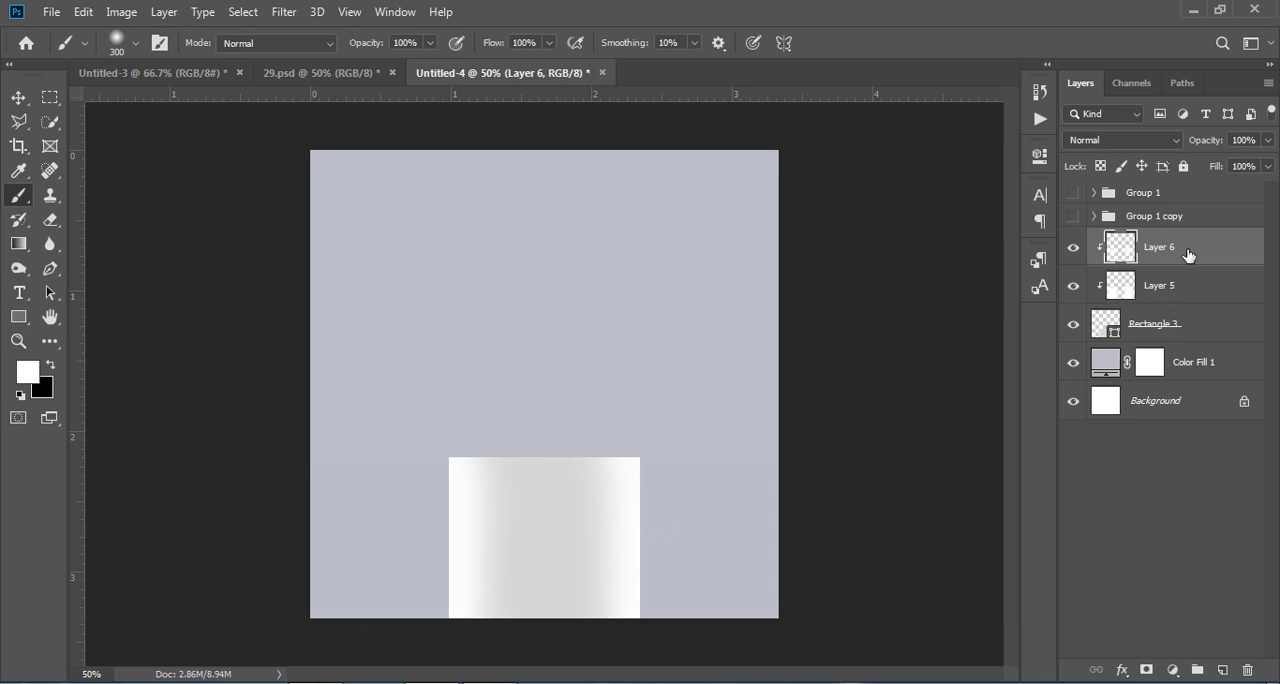
Step: Draw a white ellipse about 406 x 140 px spanning the rectangle's width, and centre it vertically on the rectangle's top edge
left_click(18, 316)
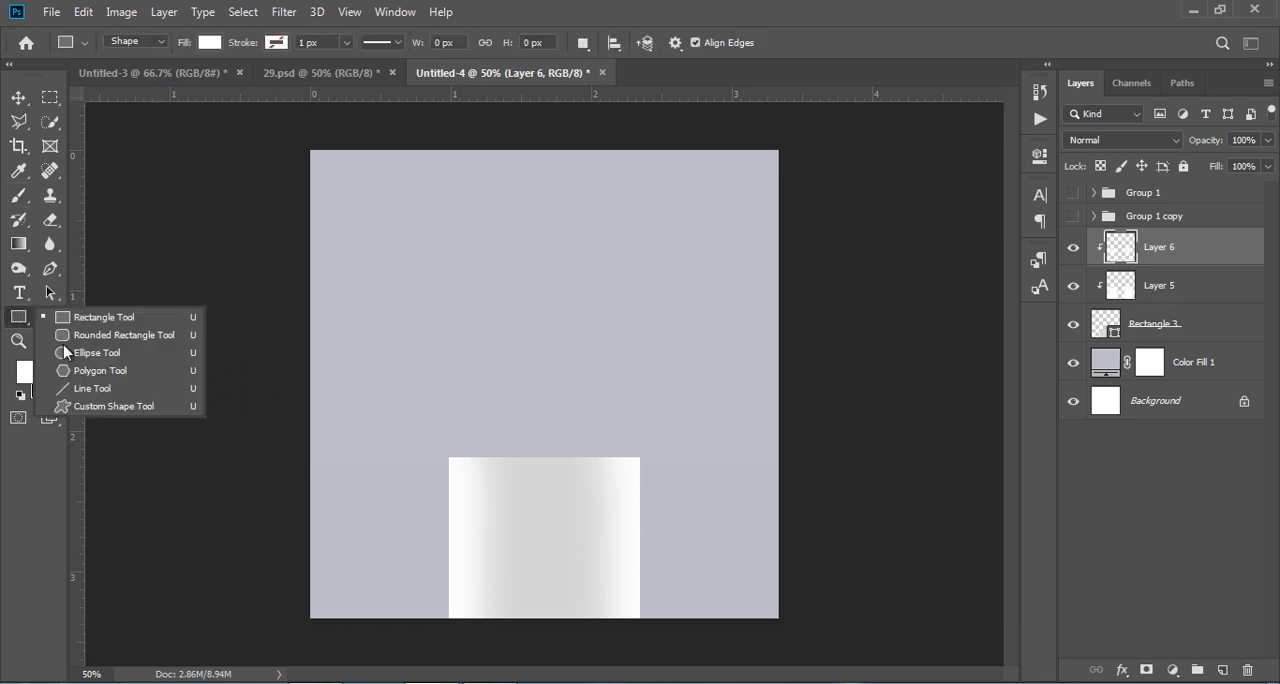
left_click(110, 350)
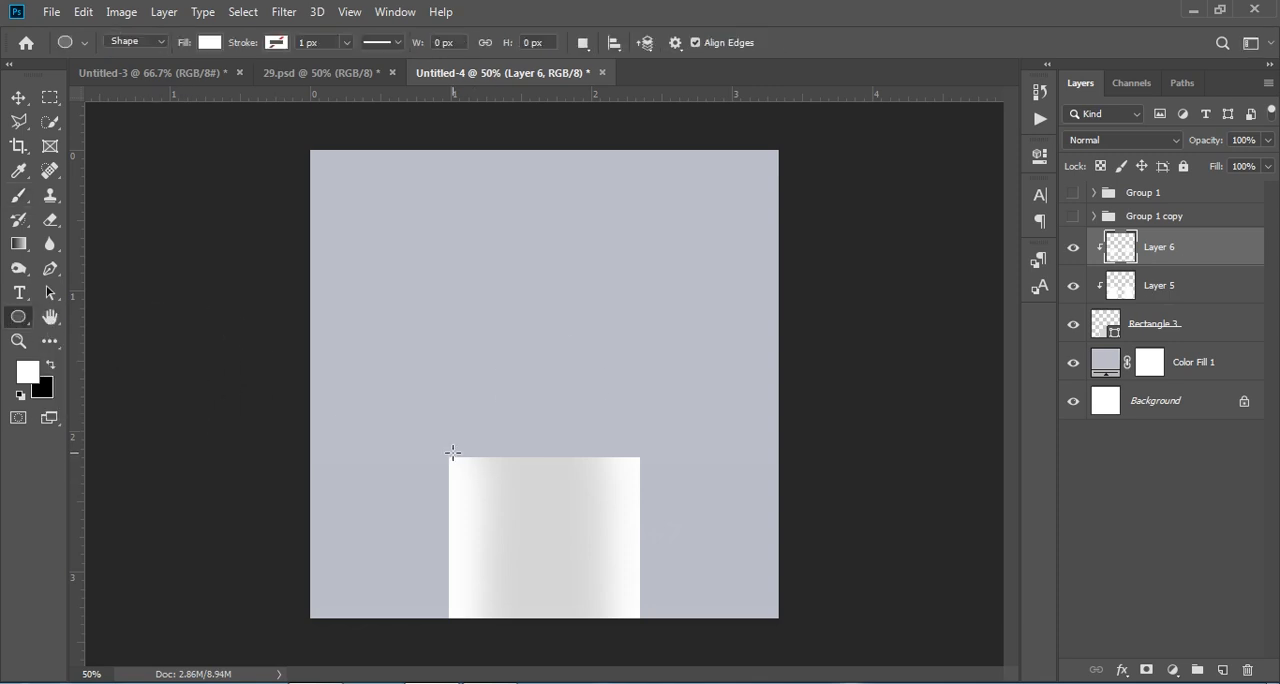
left_click_drag(449, 456, 638, 521)
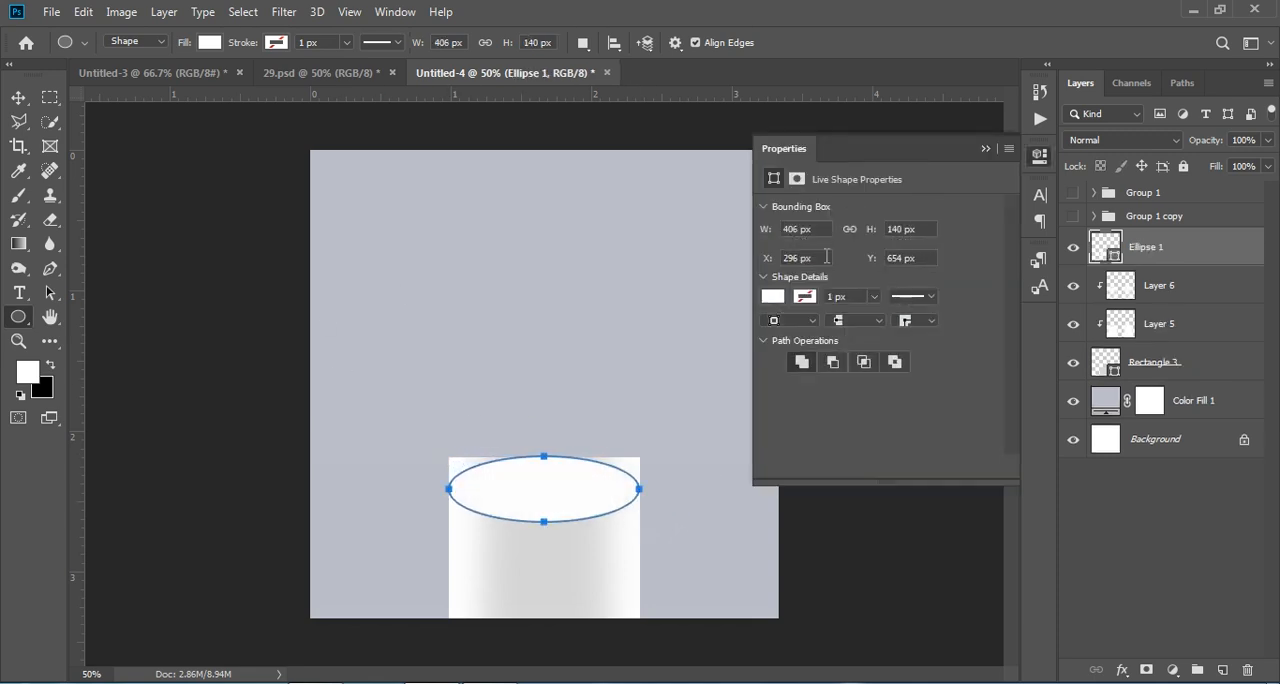
left_click(772, 297)
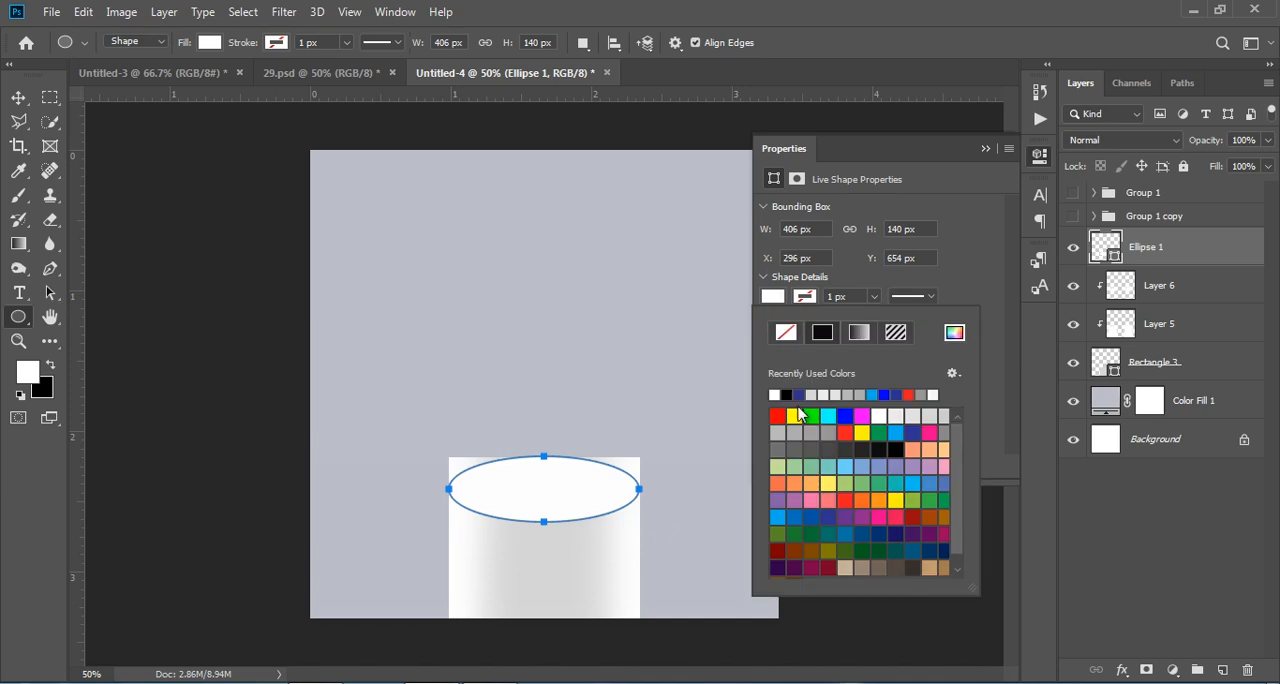
left_click(982, 149)
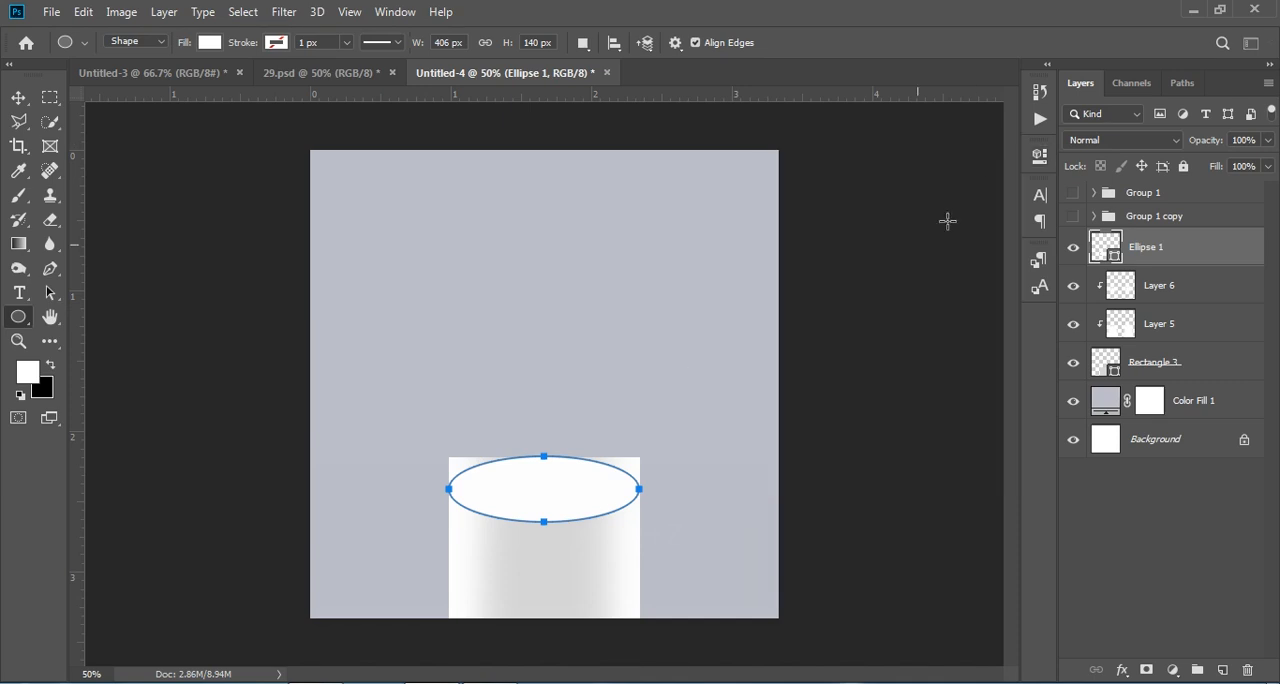
left_click(18, 97)
left_click_drag(565, 498, 562, 466)
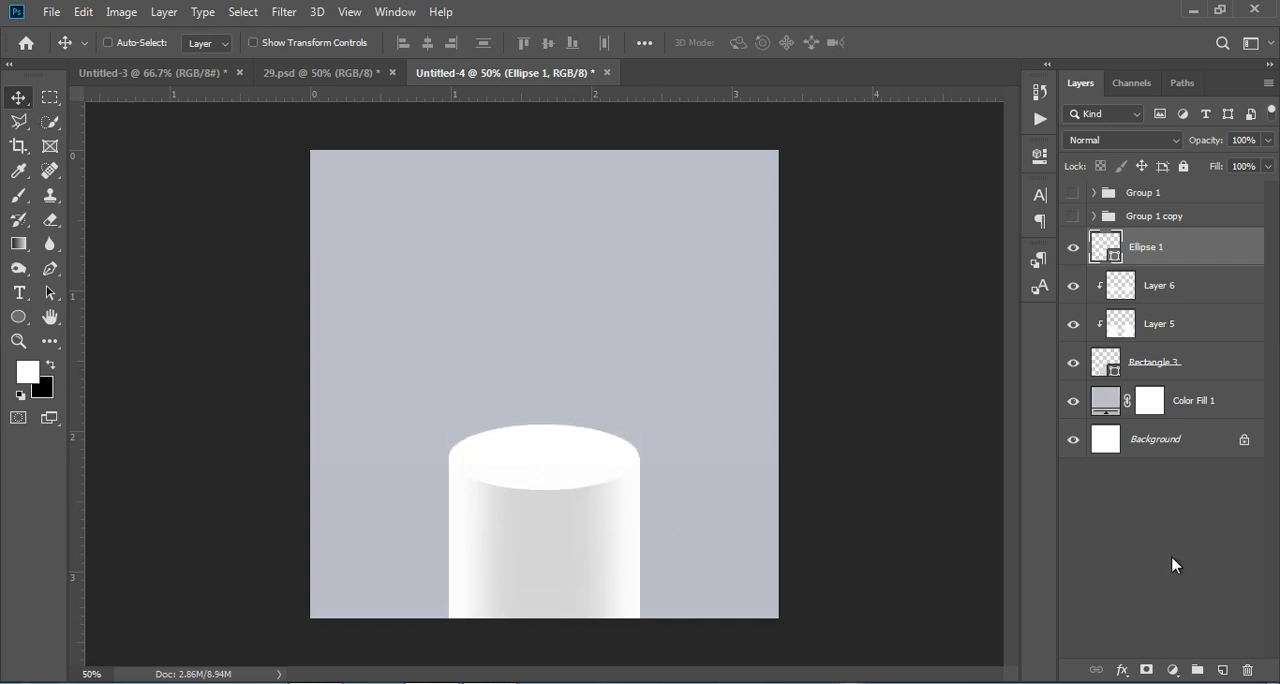
Step: Change the ellipse's fill colour to pale pink d9c6c6
double_click(1101, 249)
mouse_move(616, 290)
left_mouse_down()
mouse_move(634, 314)
mouse_move(615, 337)
mouse_move(634, 323)
left_mouse_up()
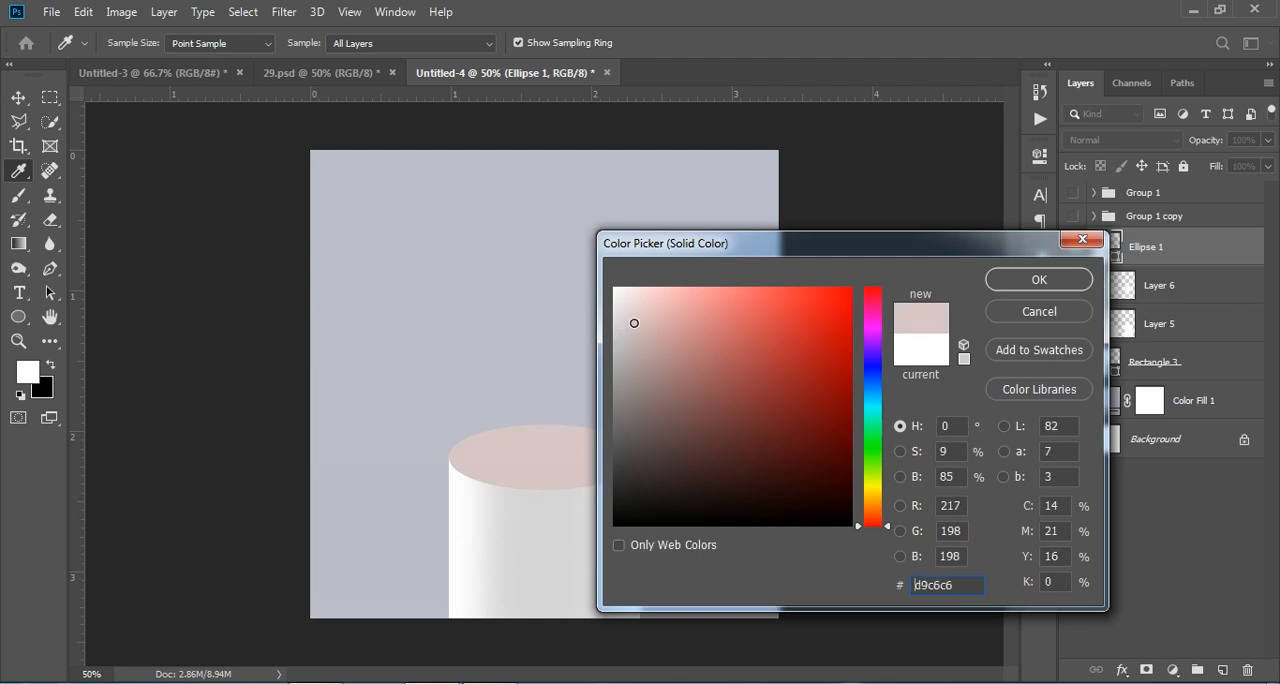
left_click(1038, 280)
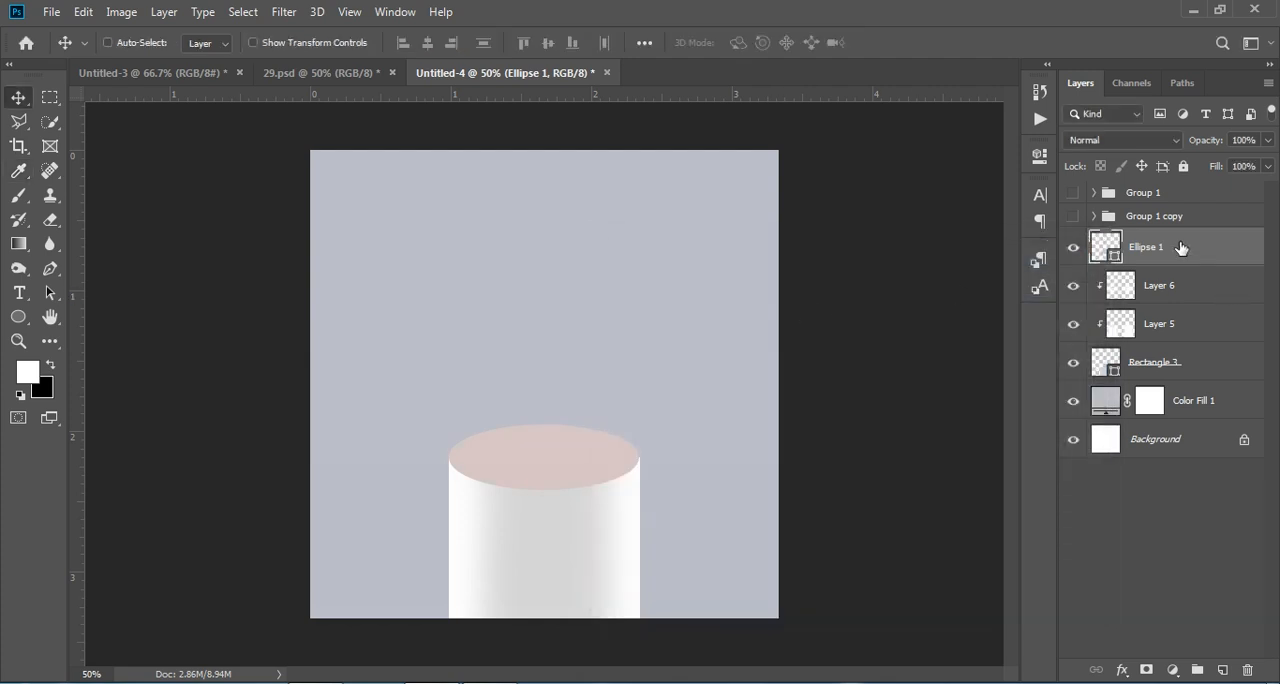
Step: Add a new layer clipped to the ellipse and paint a soft white highlight along its back edge with the 300 px brush
right_click(1185, 247)
left_click(1222, 253)
left_click(1220, 672)
right_click(1180, 258)
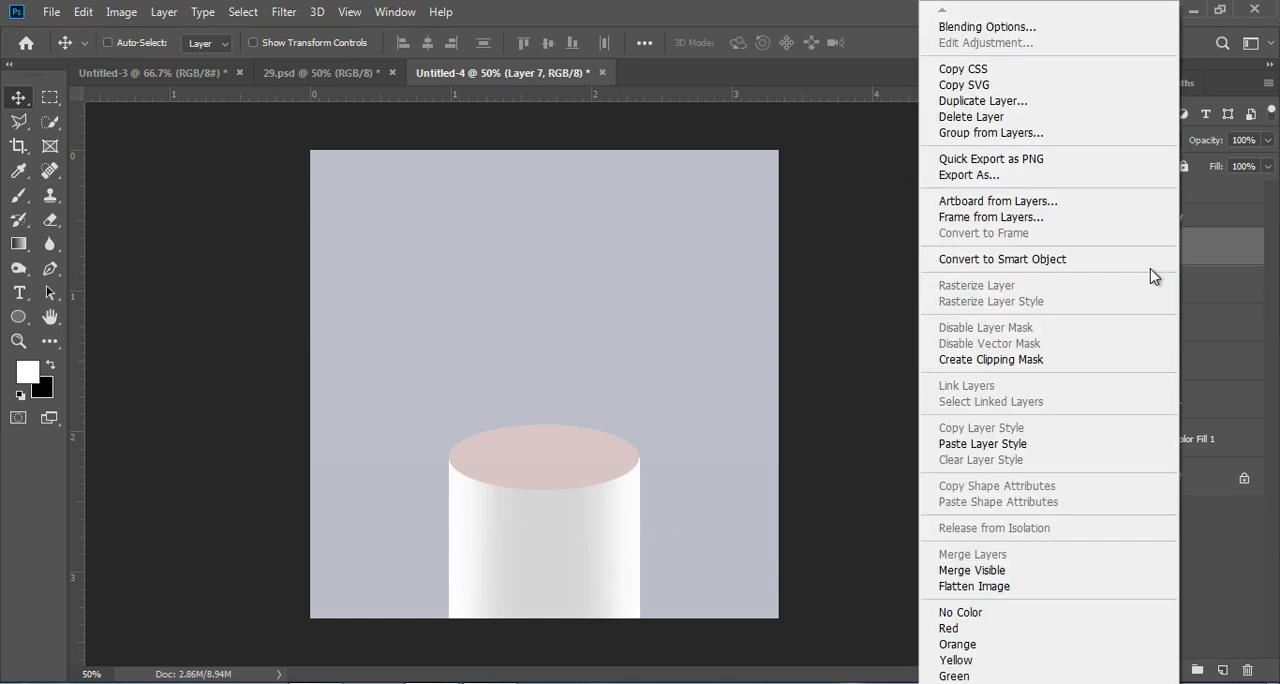
left_click(1004, 360)
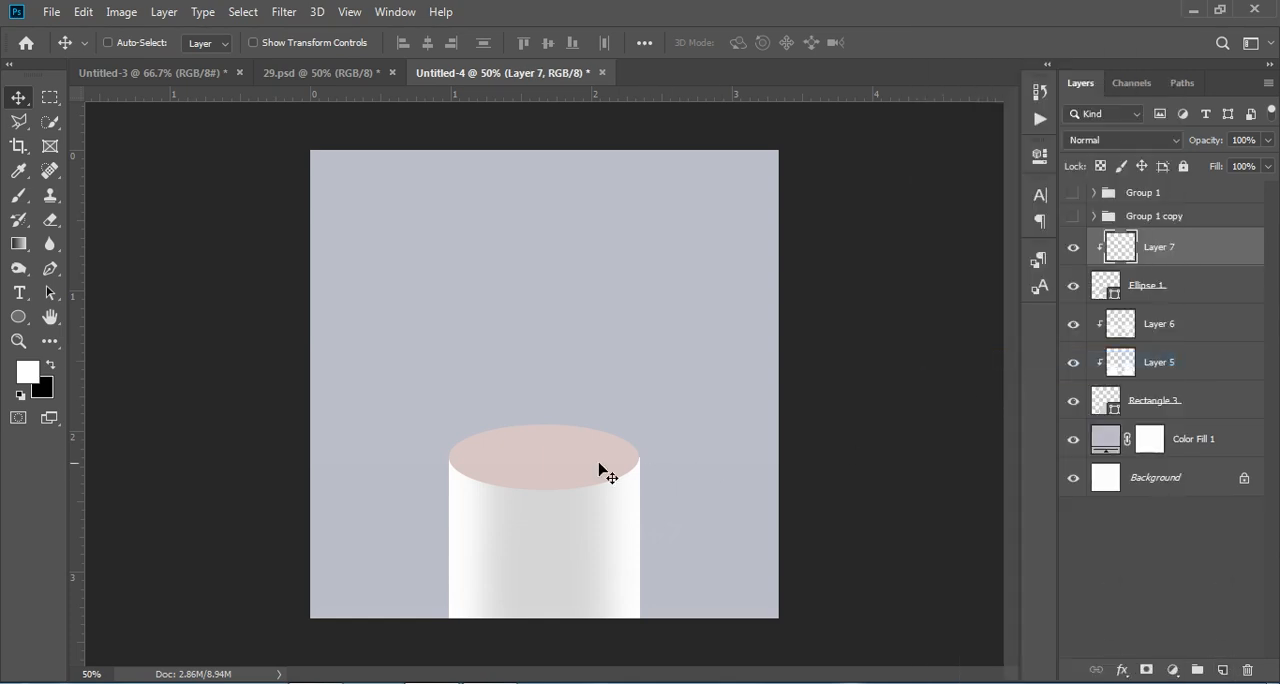
left_click(19, 196)
mouse_move(668, 440)
left_mouse_down()
mouse_move(566, 416)
mouse_move(556, 408)
mouse_move(573, 390)
mouse_move(448, 421)
left_mouse_up()
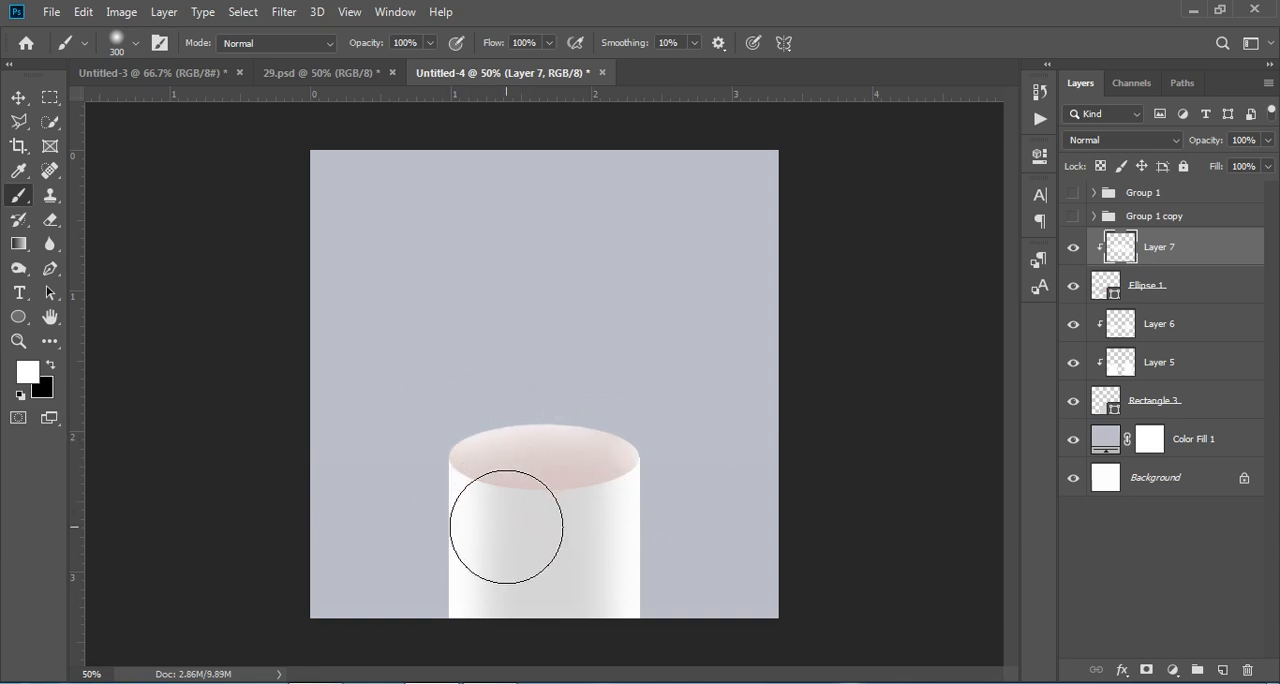
Step: Make black the foreground colour and add a second layer clipped to the ellipse, above the white highlight layer
left_click(51, 366)
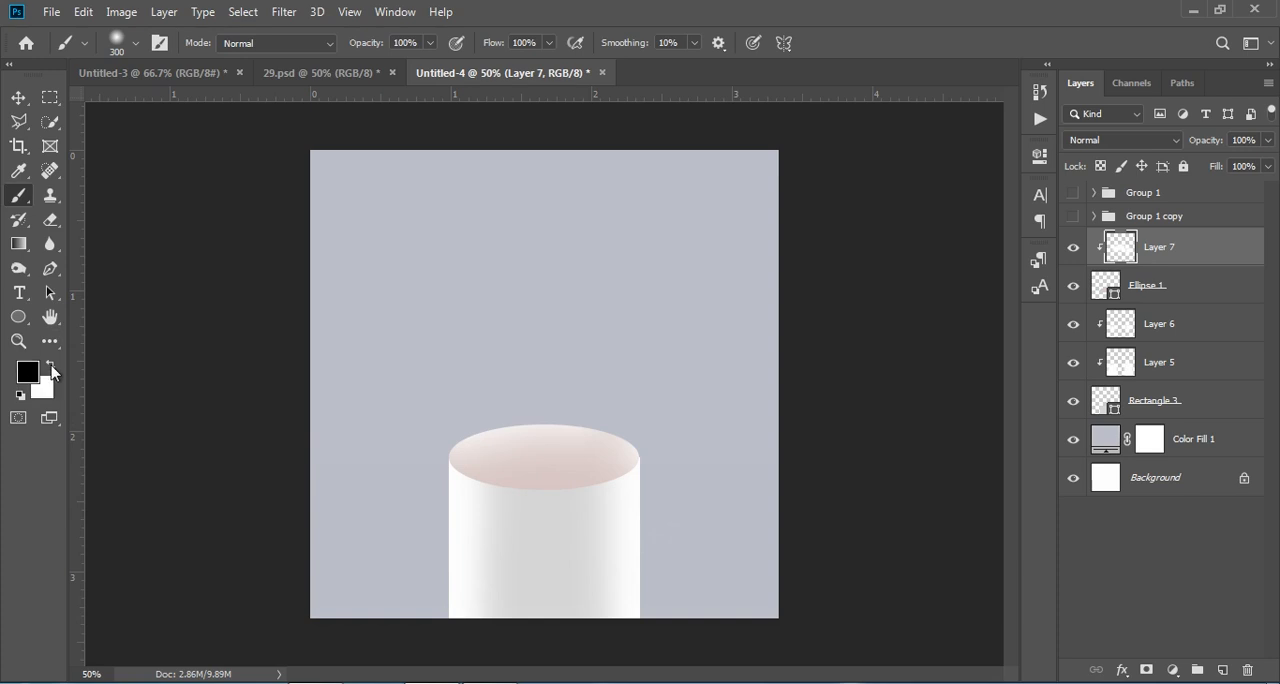
left_click_drag(486, 466, 487, 477)
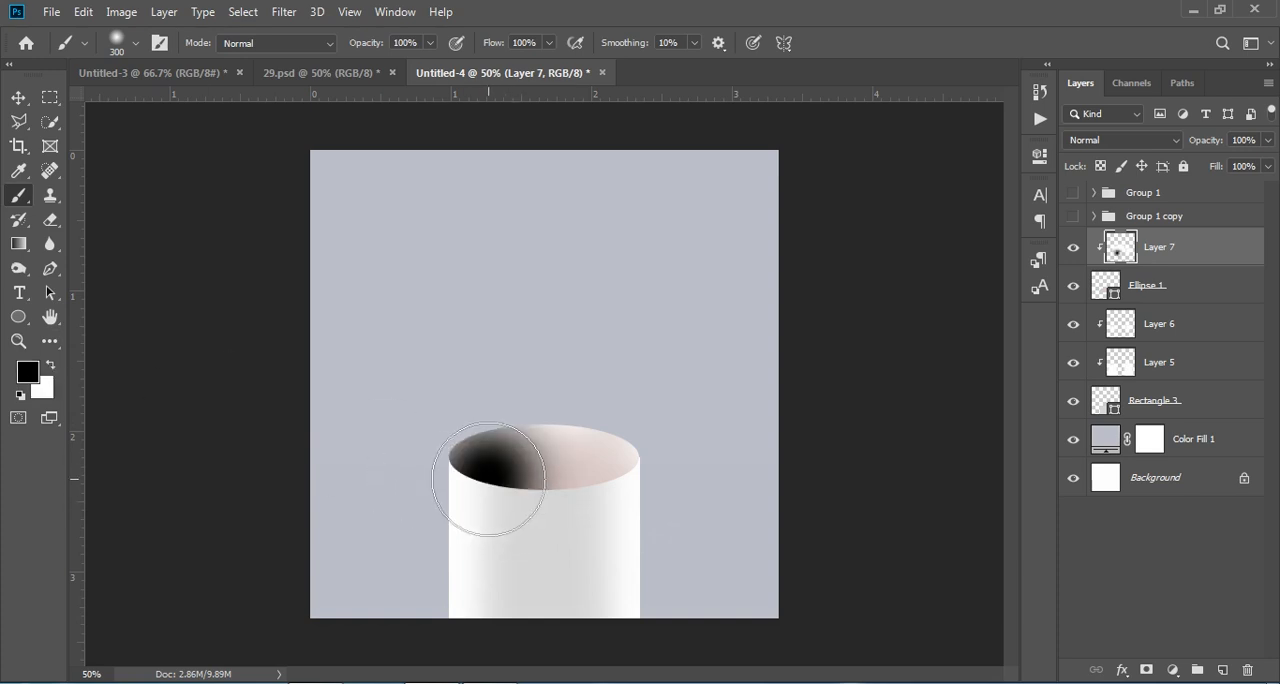
key("ctrl+z")
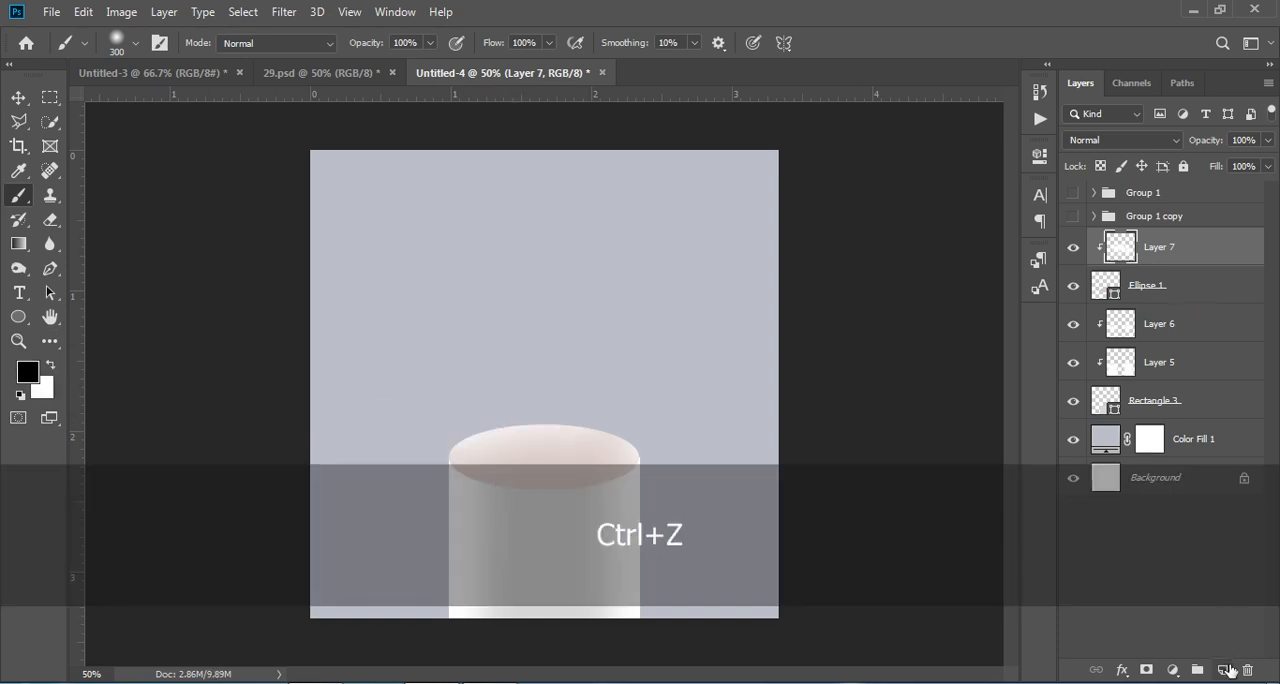
left_click(1221, 671)
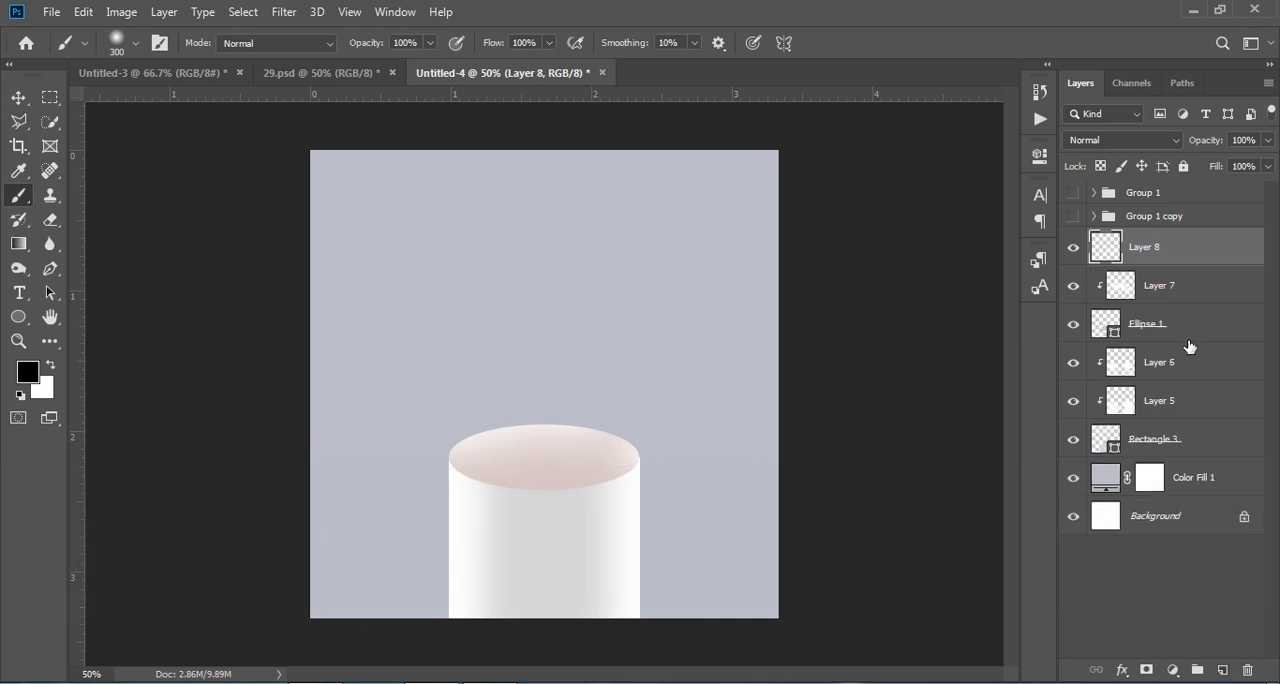
right_click(1179, 249)
left_click(1008, 360)
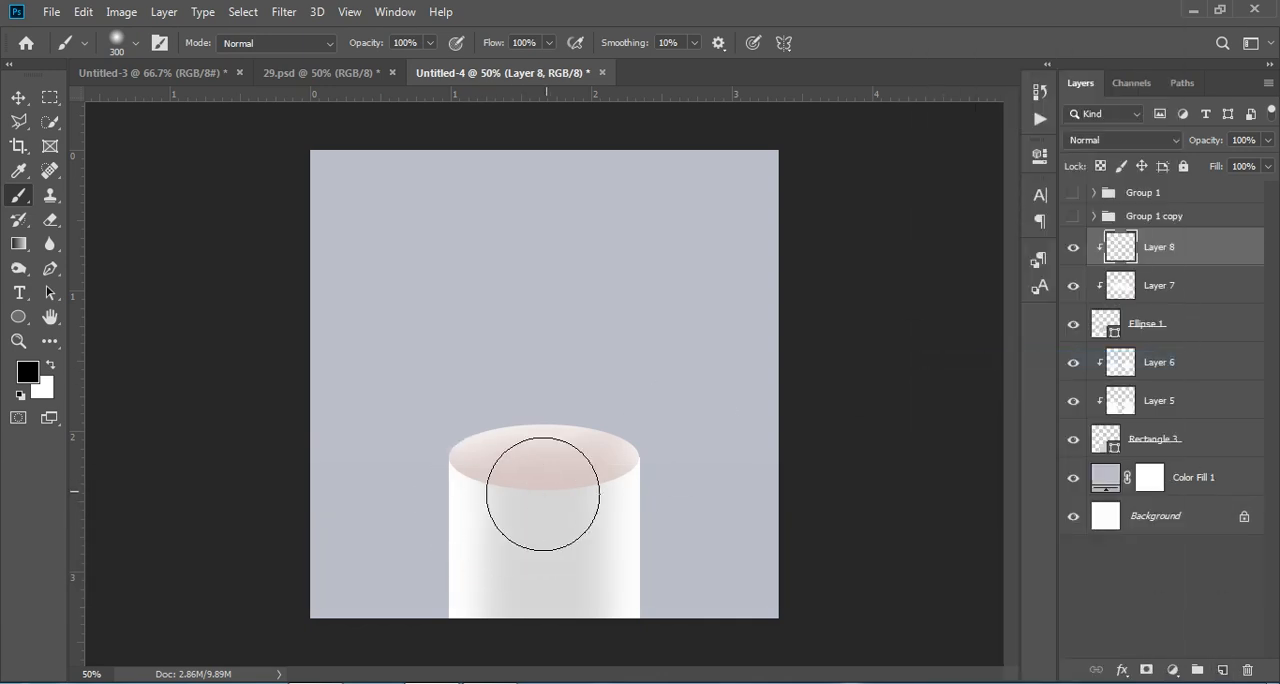
key("bracketleft")
key("bracketleft")
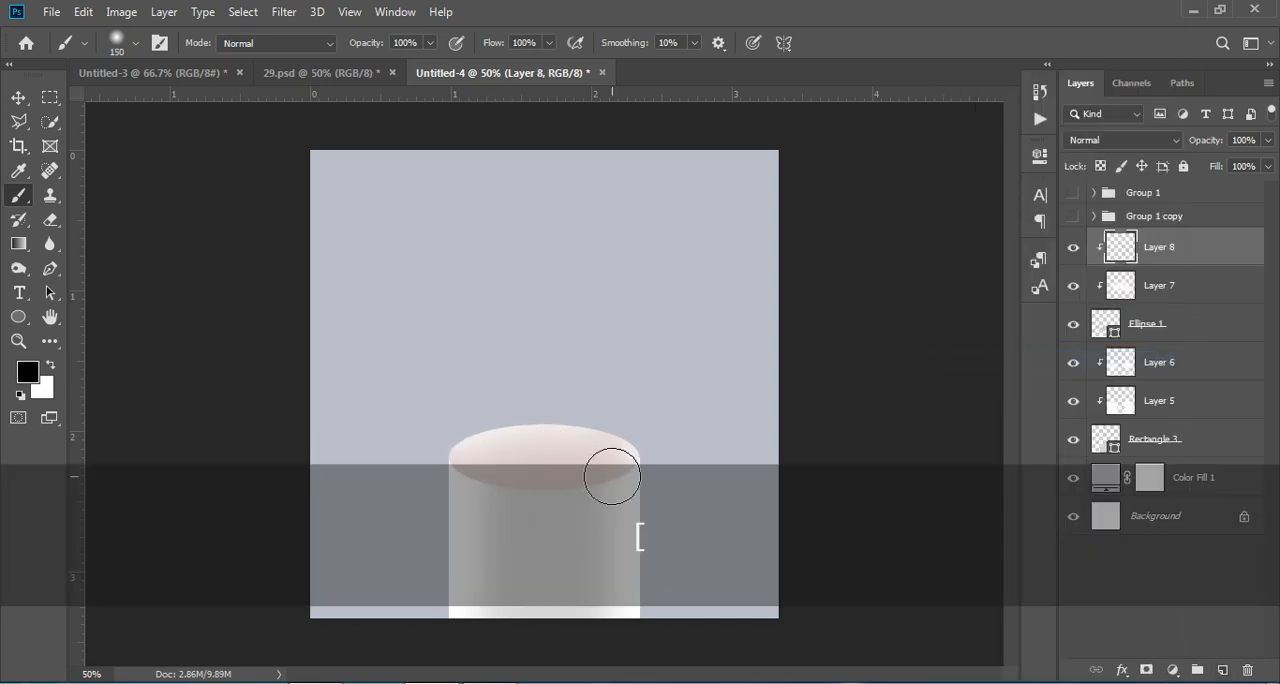
left_click(621, 465)
key("ctrl+z")
right_click(1167, 245)
left_click(1171, 246)
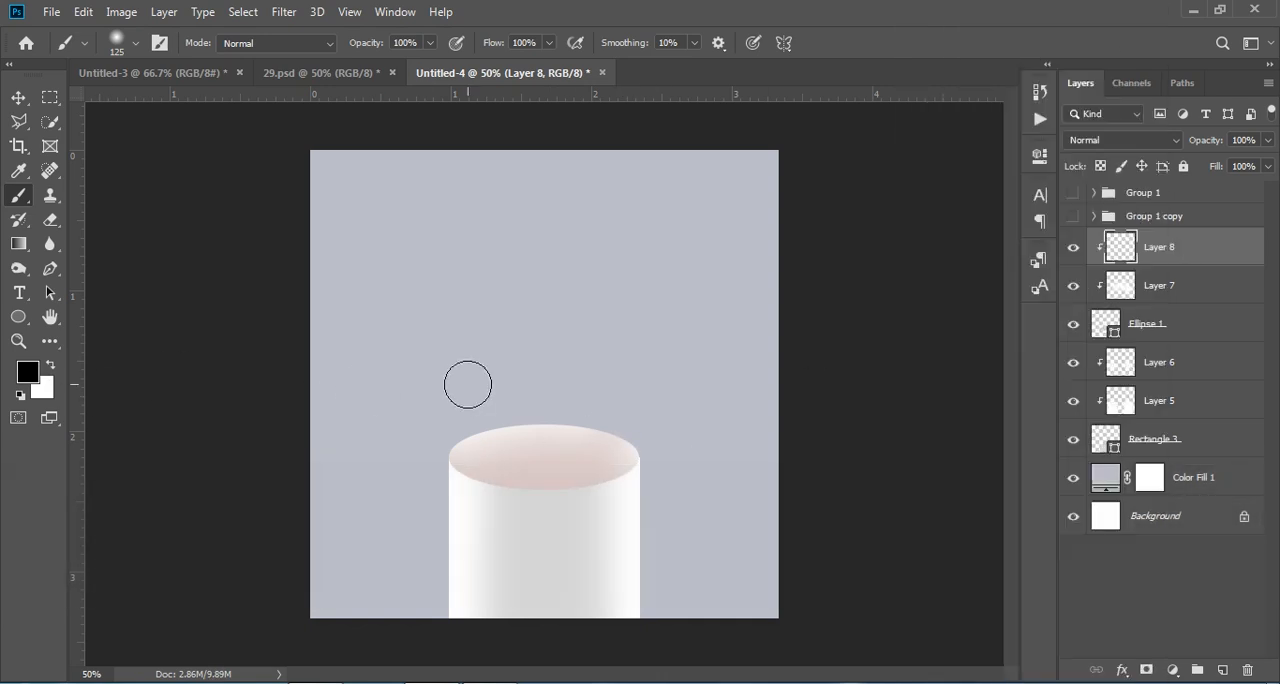
Step: Paint black across the ellipse with a 250 px brush on the clipped layer and lower that layer's opacity to 3%
key("bracketright")
key("bracketright")
key("bracketright")
key("bracketright")
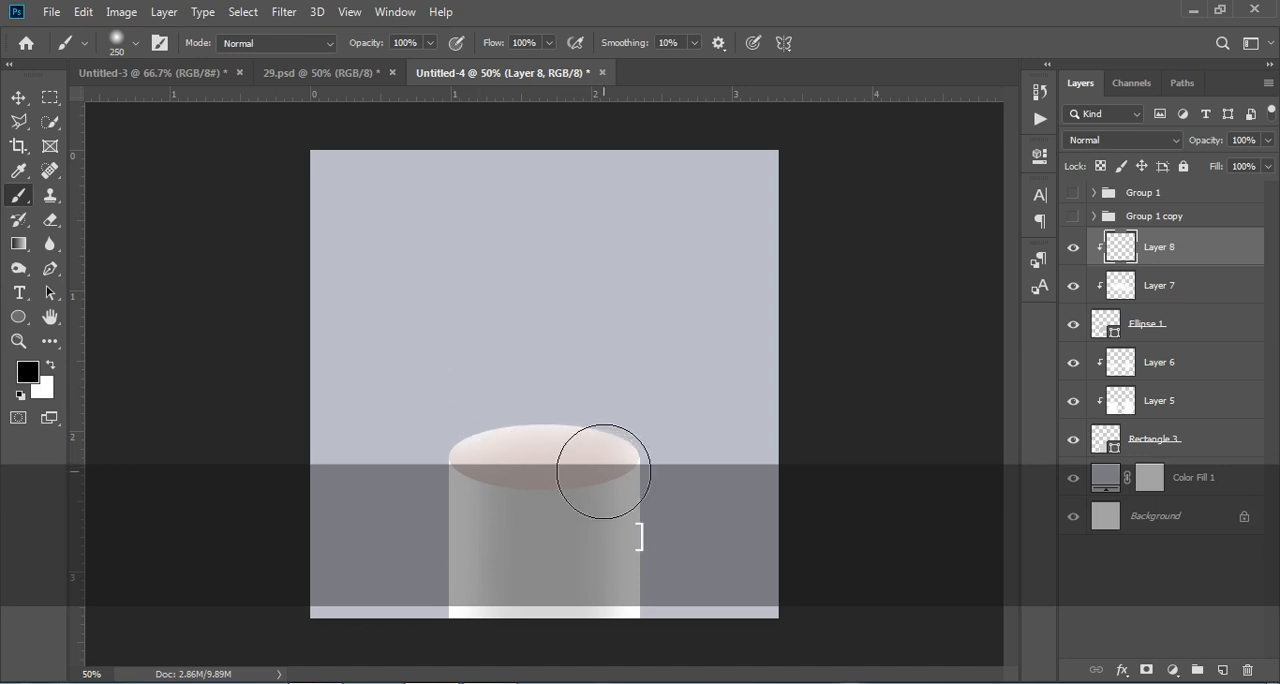
left_click(597, 467)
left_click_drag(597, 467, 434, 470)
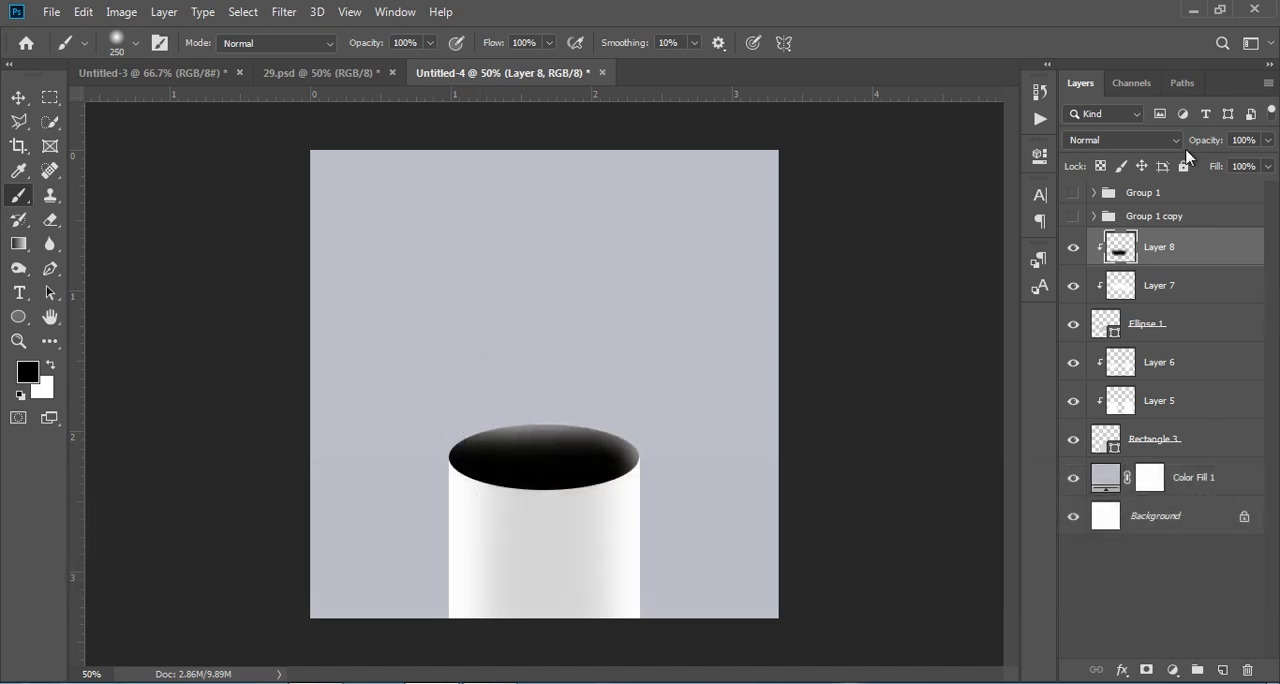
left_click_drag(1192, 142, 1104, 151)
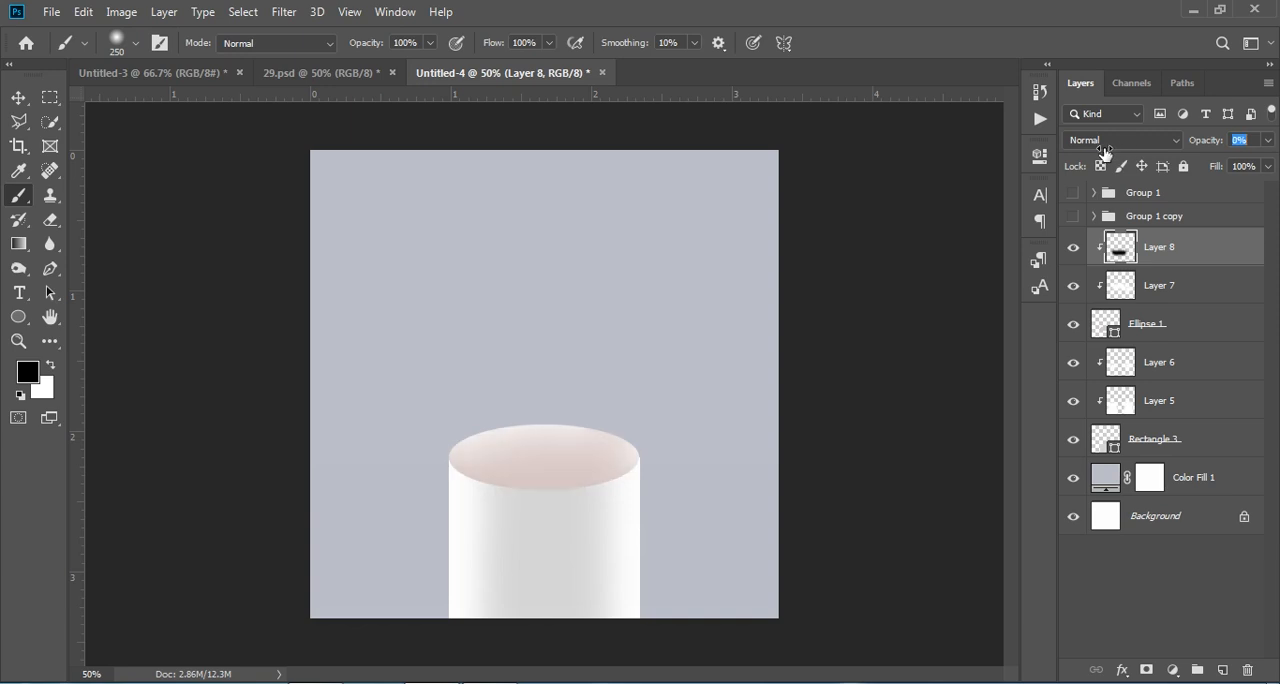
Step: Place the watch image 714FaFDFgWL._SL1500_ from Downloads as an embedded object, scaled down and standing on top of the pedestal
left_click(18, 97)
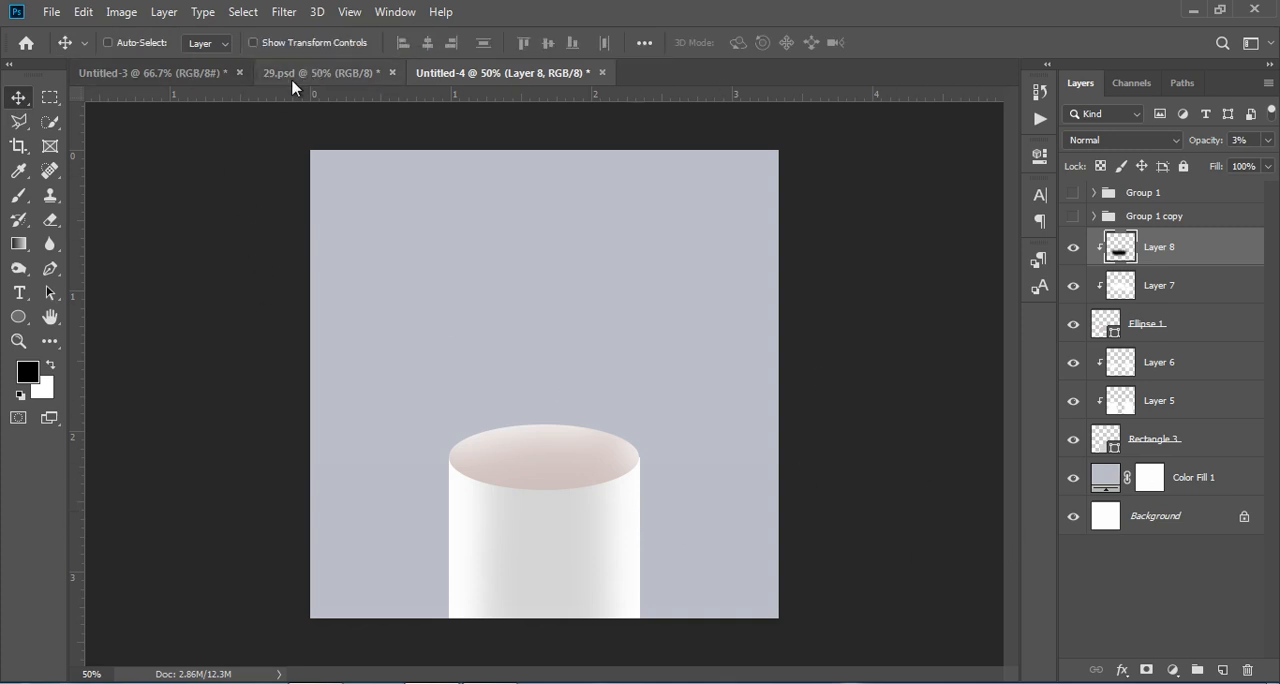
left_click(56, 12)
left_click(155, 350)
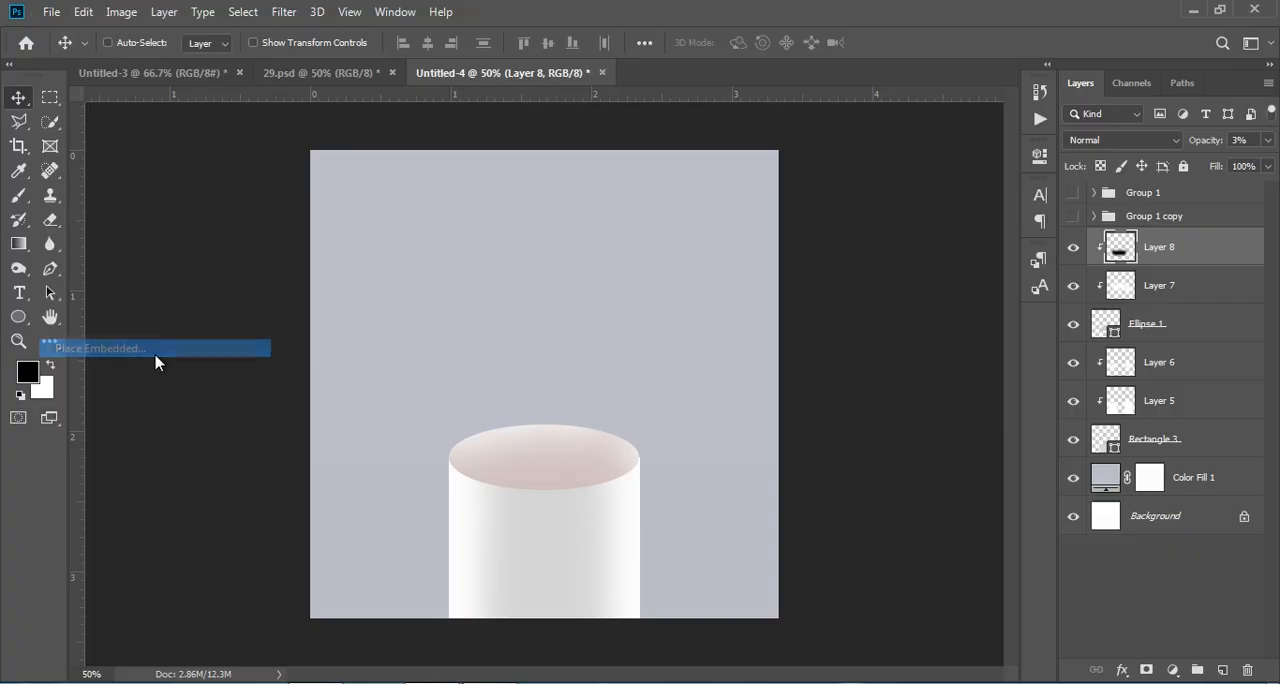
left_click(82, 148)
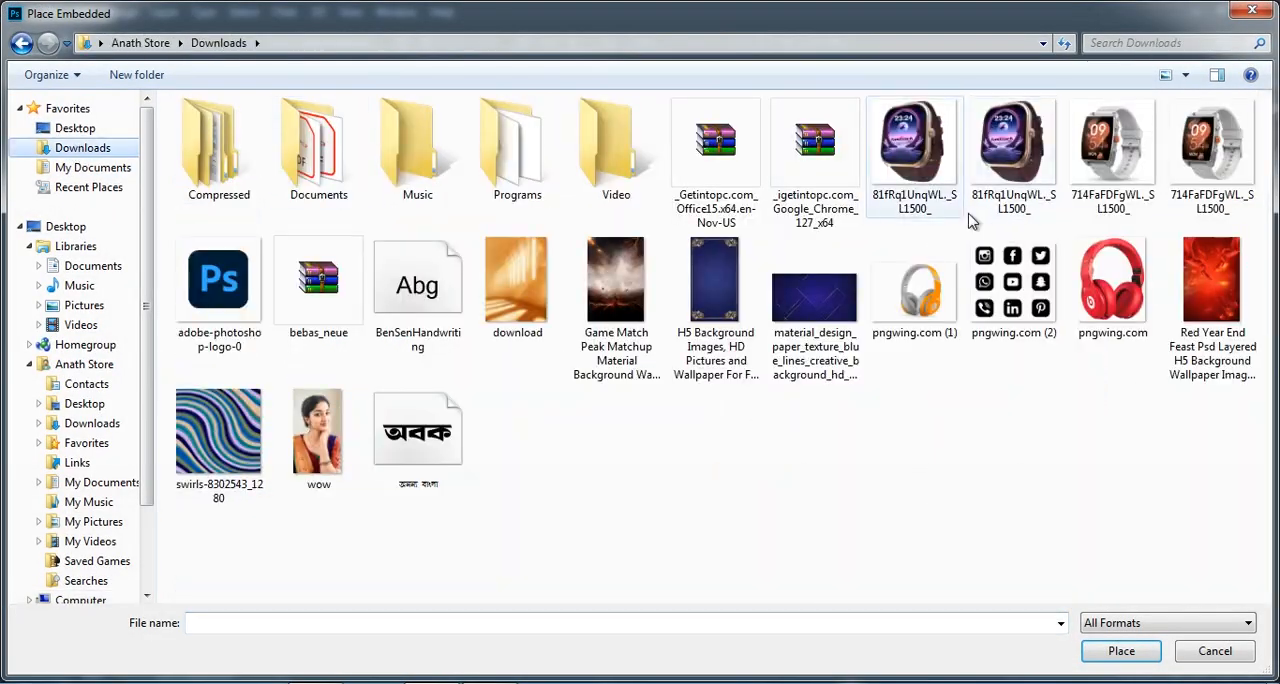
left_click(1205, 155)
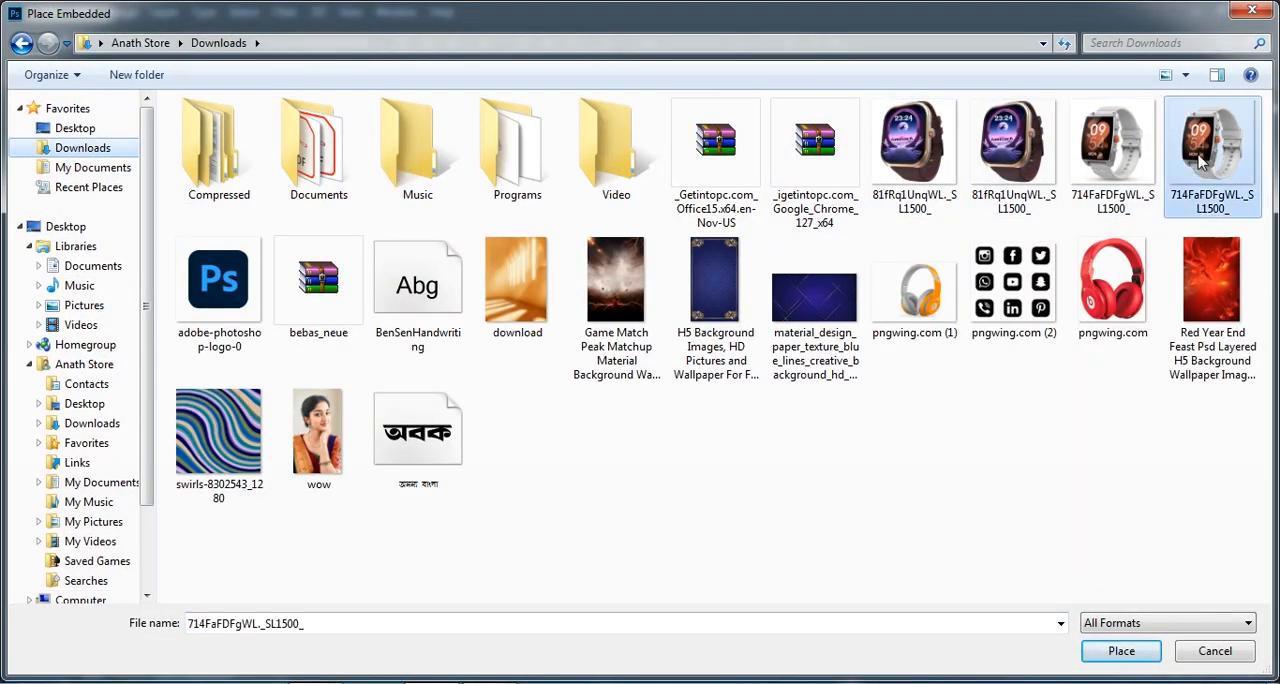
left_click(1121, 651)
left_click_drag(775, 390, 568, 410)
key("Return")
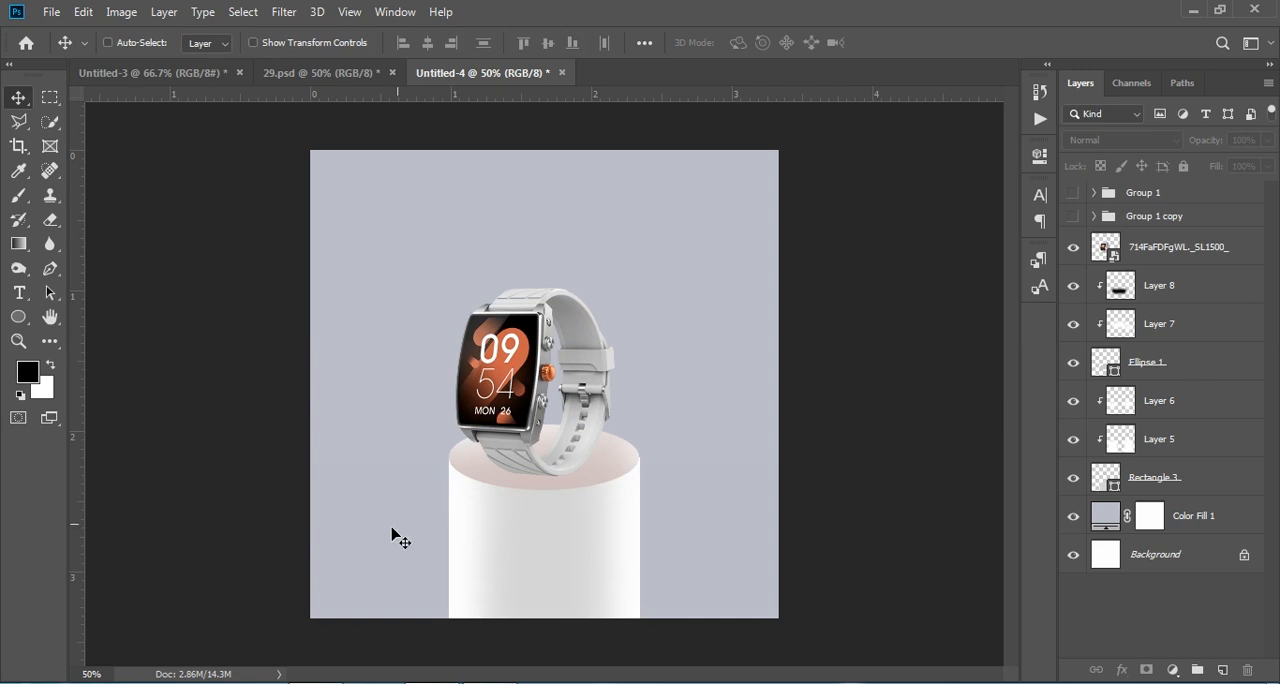
left_click(1168, 482)
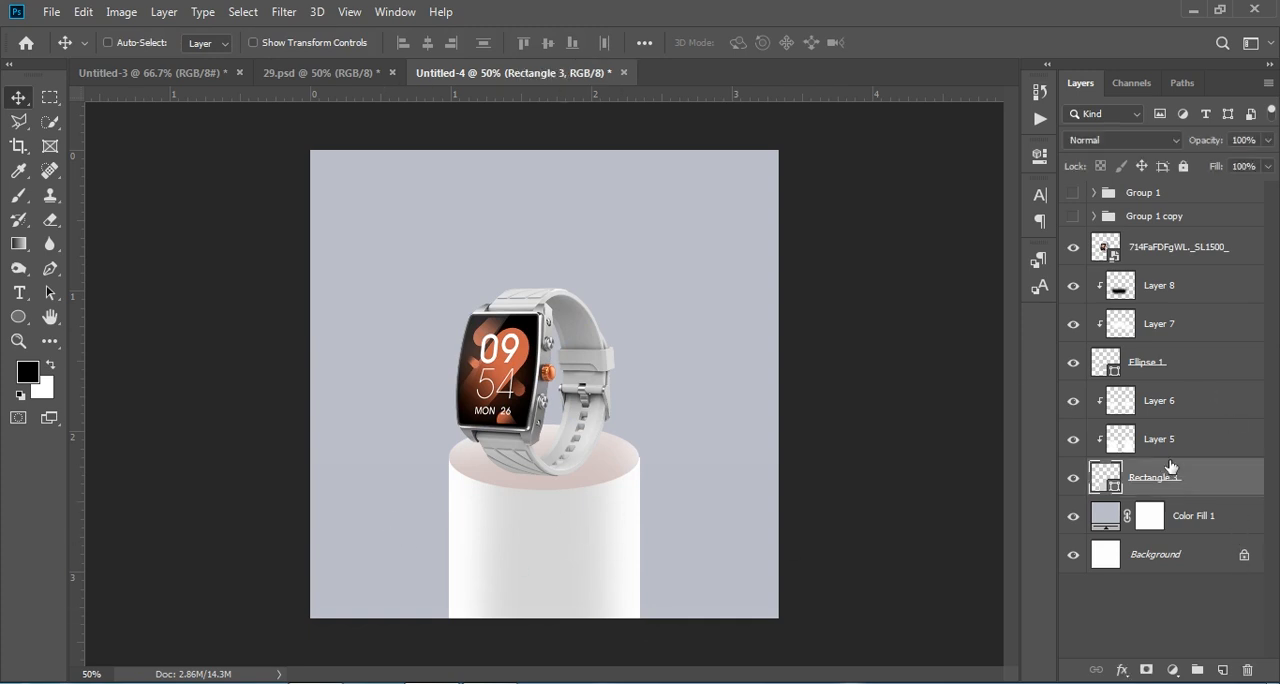
left_click(1180, 290, "shift")
key("ctrl+t")
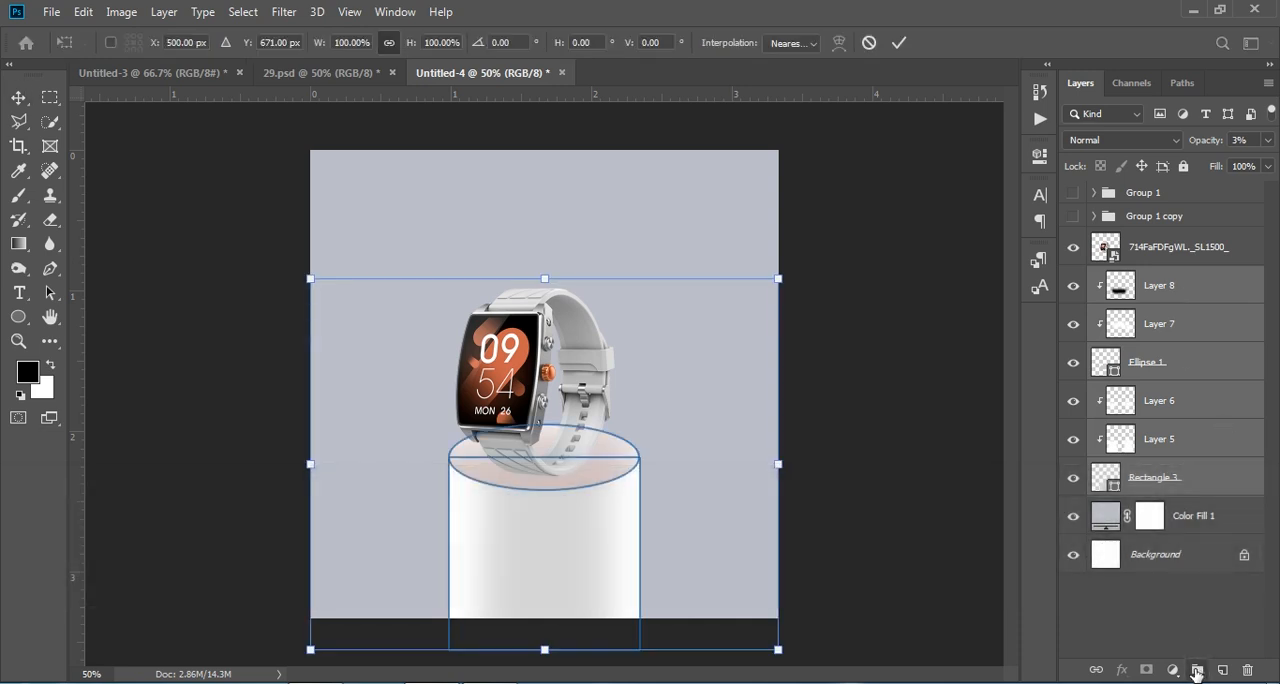
Step: Group all the pedestal layers from Rectangle 3 up to Layer 8
left_click(1190, 481)
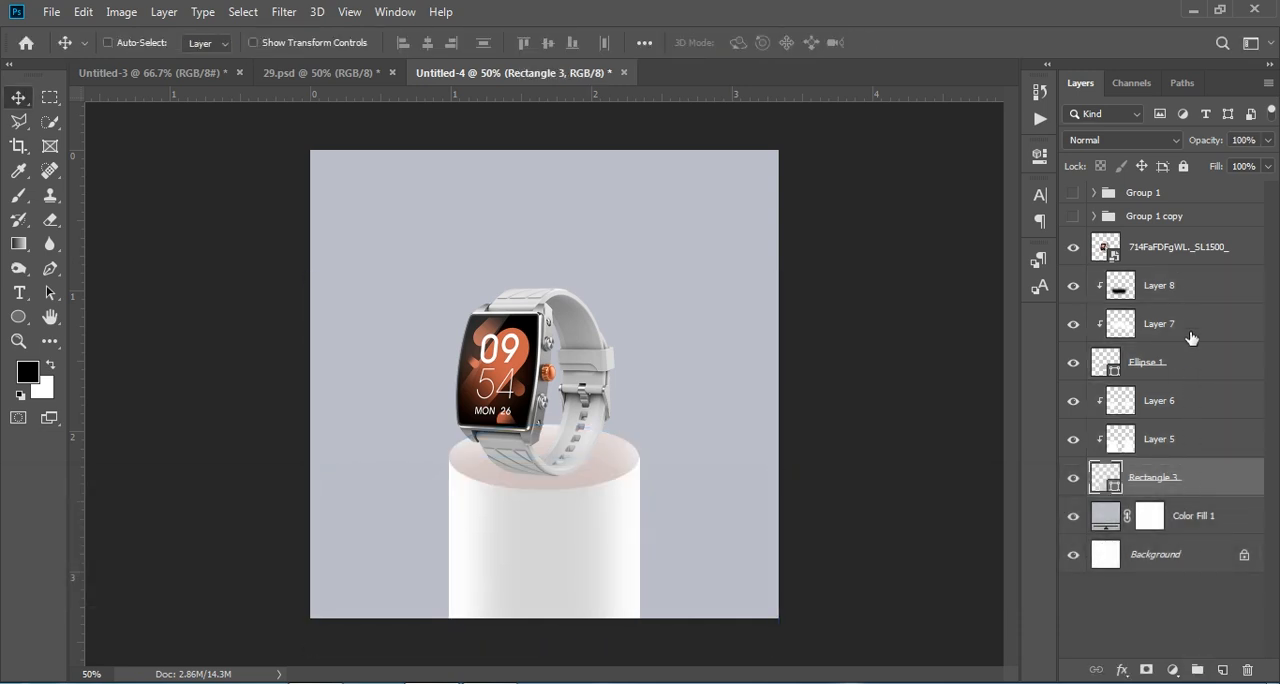
left_click(1190, 290)
left_click(1188, 470, "shift")
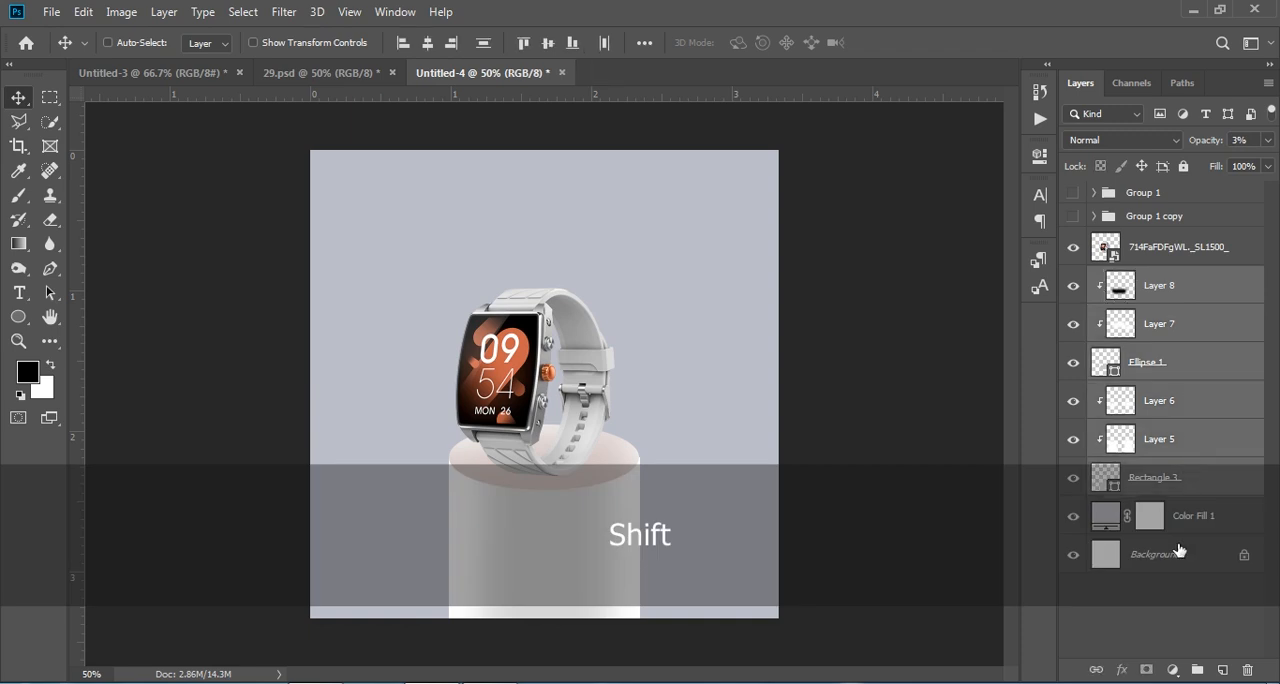
left_click(1197, 670)
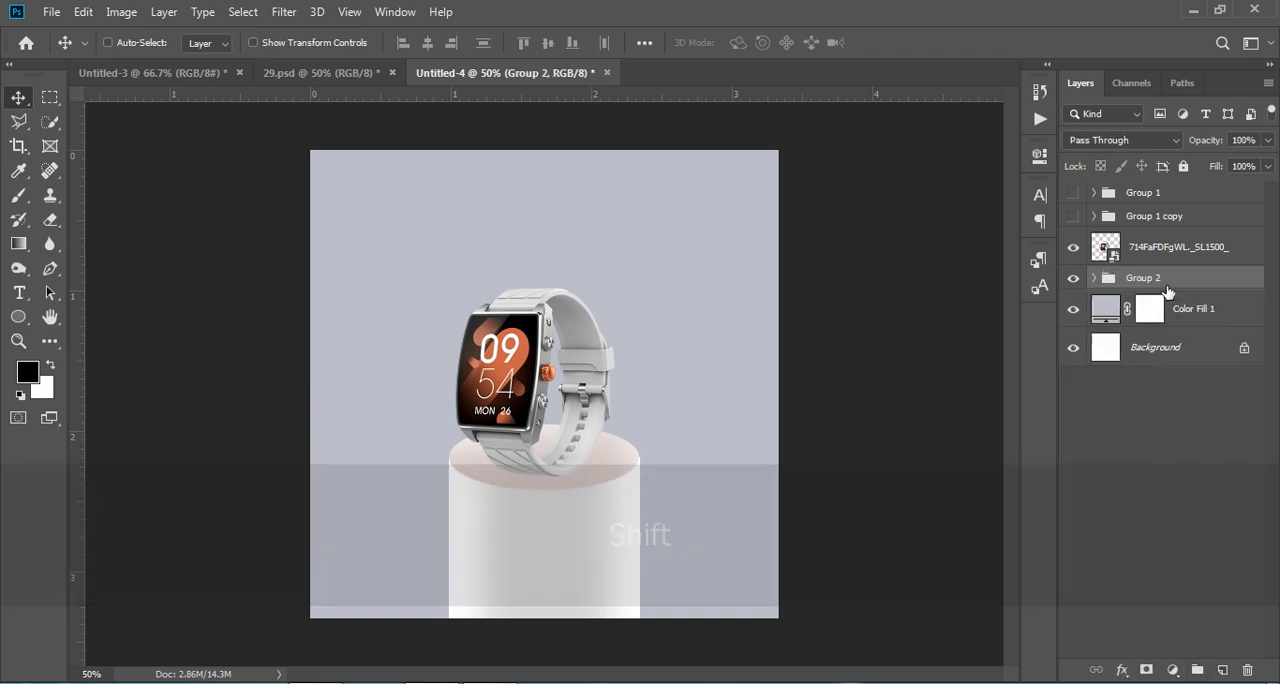
Step: Move the pedestal group lower on the poster and bring the watch image down to stand on its top
key("ctrl+t")
left_click_drag(563, 509, 566, 540)
left_click(1186, 434)
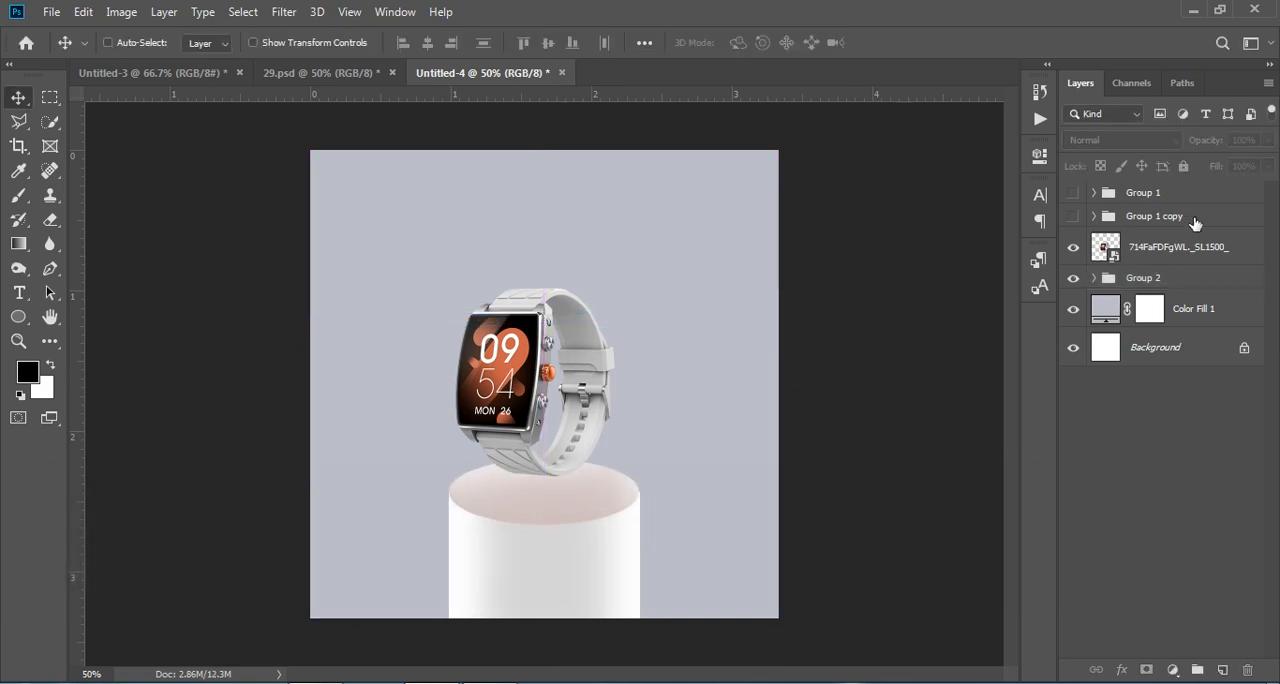
left_click(1160, 258)
key("ctrl+t")
left_click_drag(514, 353, 516, 389)
key("Return")
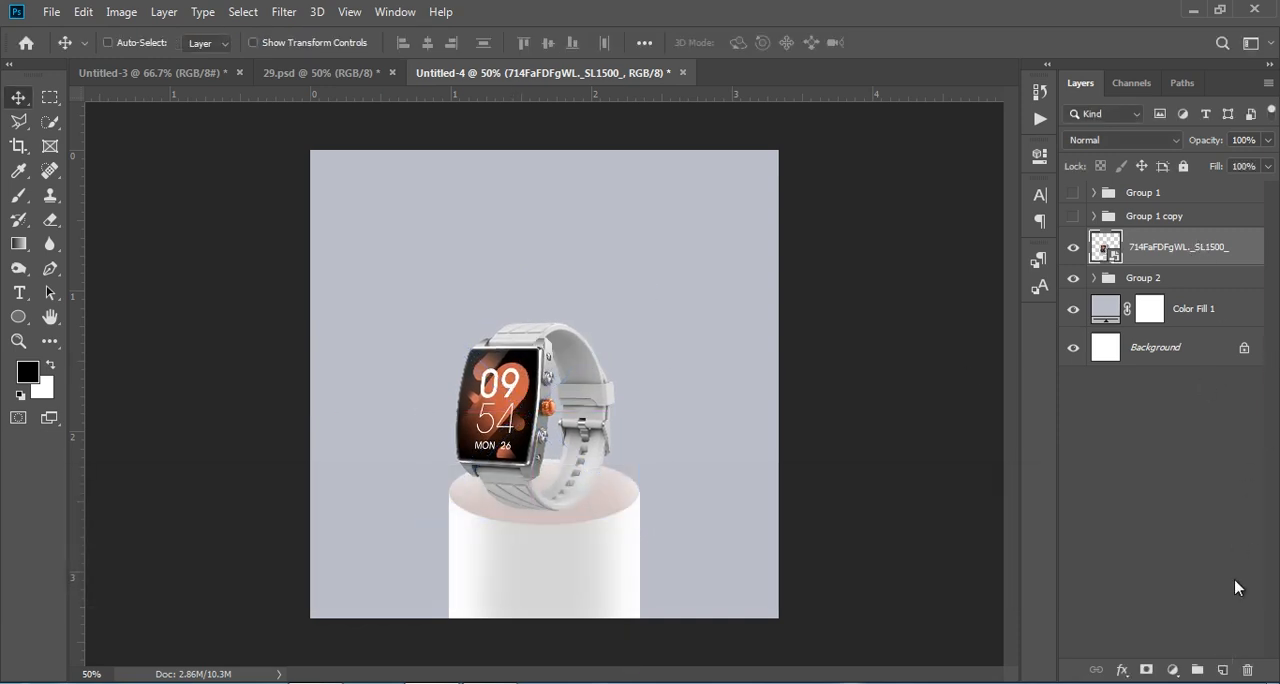
Step: Add a new layer above the watch and paint one soft black dab at its base with a 400 px brush
left_click(1222, 670)
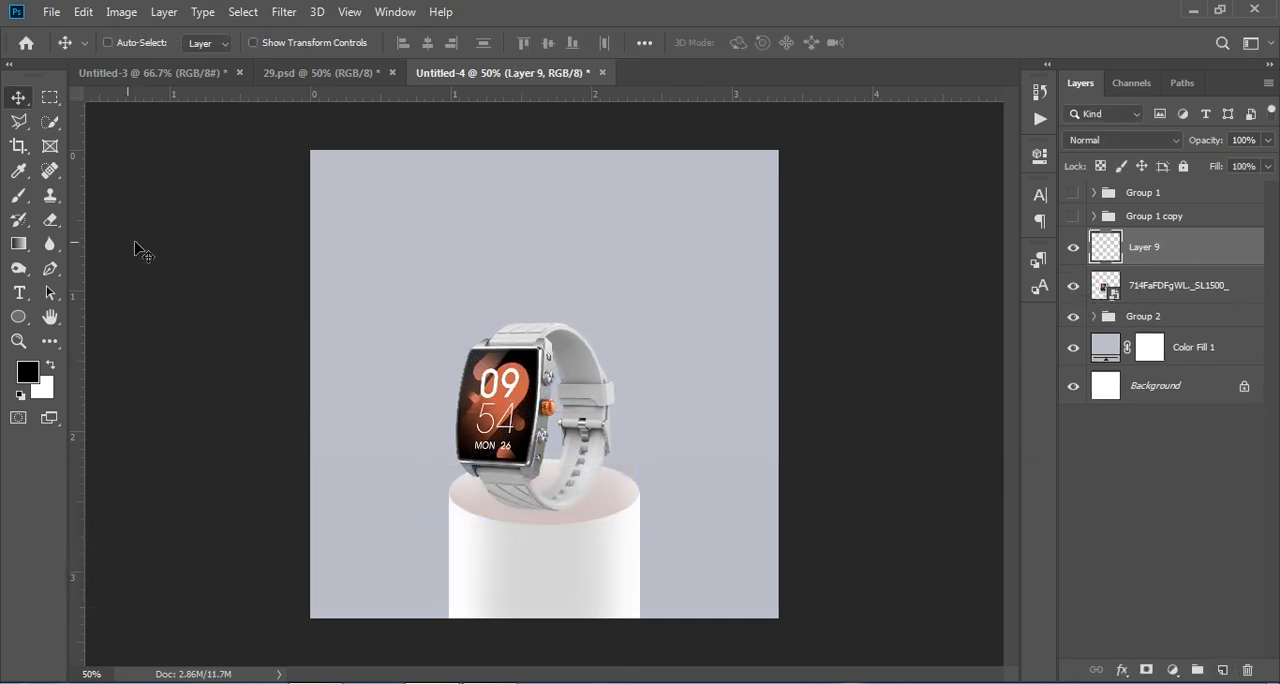
left_click(19, 196)
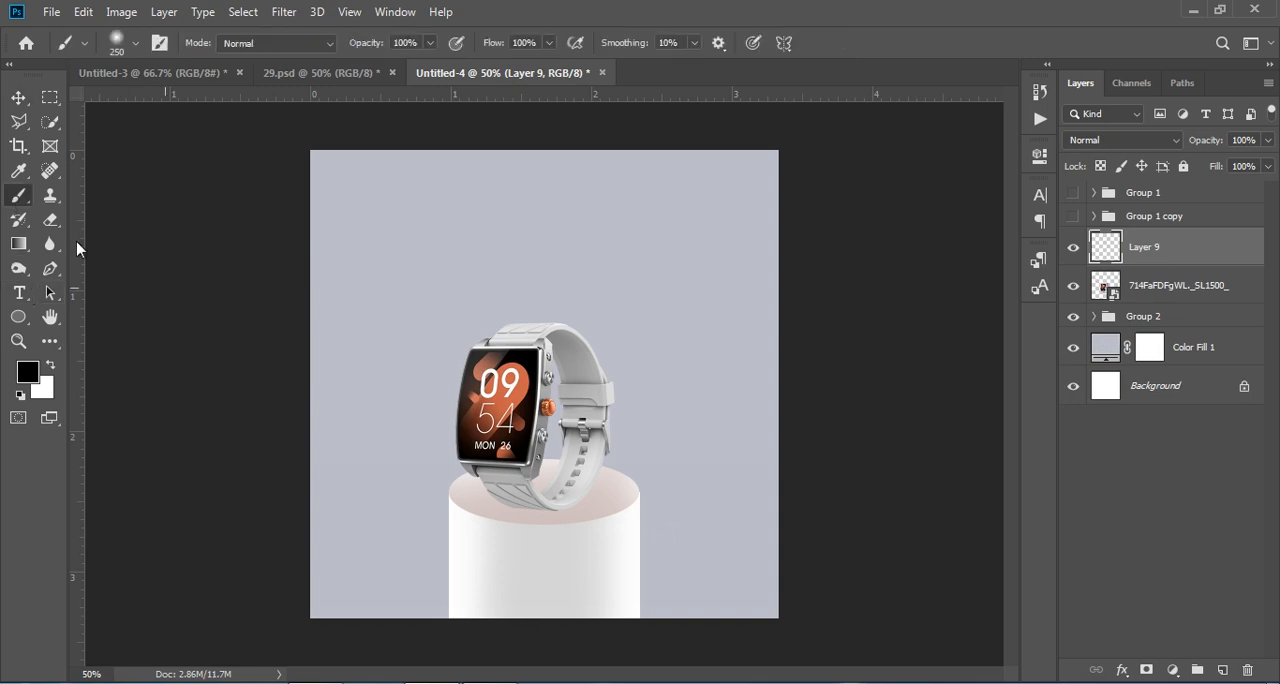
key("bracketright")
key("bracketright")
left_click(541, 500)
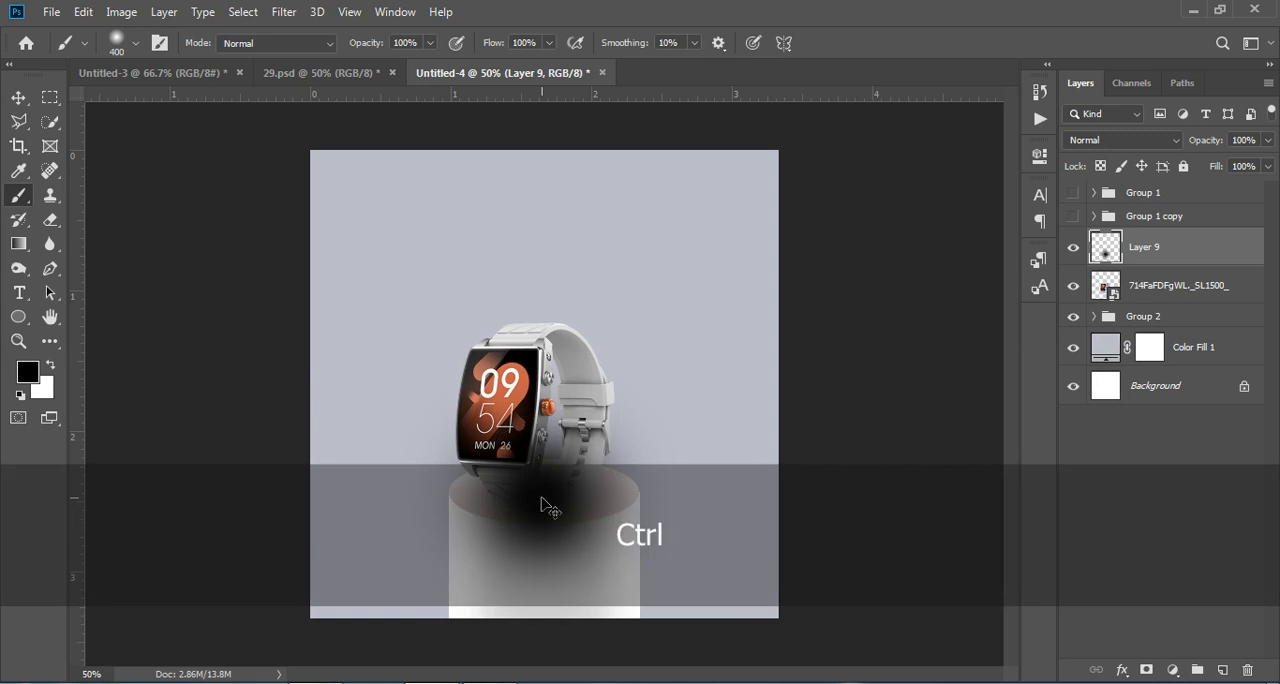
Step: Squash the black dab into a thin shadow at the watch's base and put its layer beneath the watch image
key("ctrl+t")
left_click_drag(541, 350, 553, 527)
left_click_drag(1194, 252, 1175, 319)
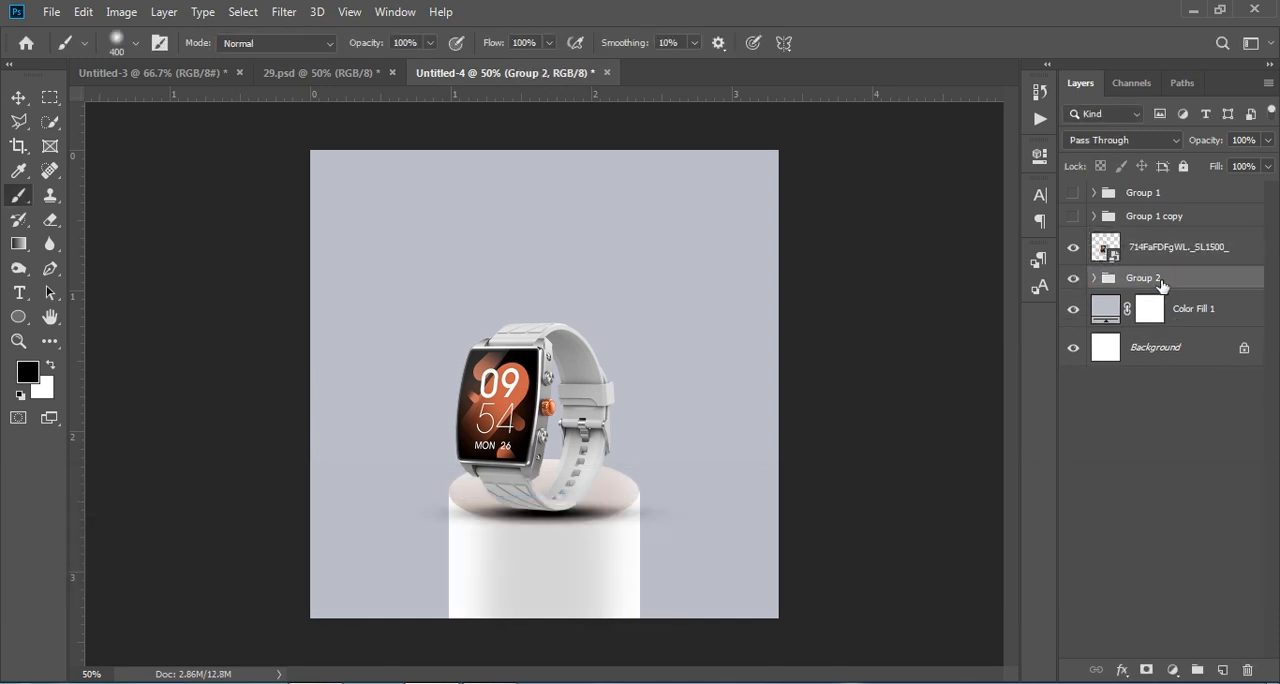
Step: Take the shadow layer, Layer 9, out of the pedestal group so it sits directly beneath the watch layer
key("ctrl+t")
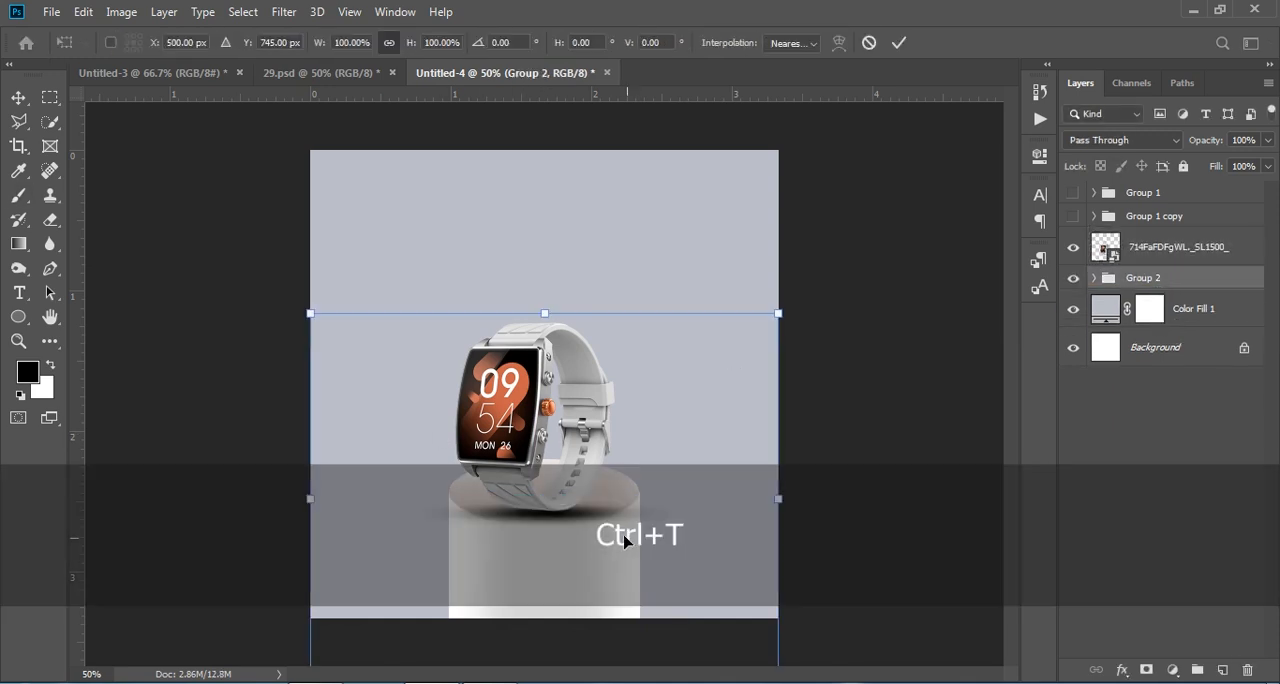
key("ctrl+z")
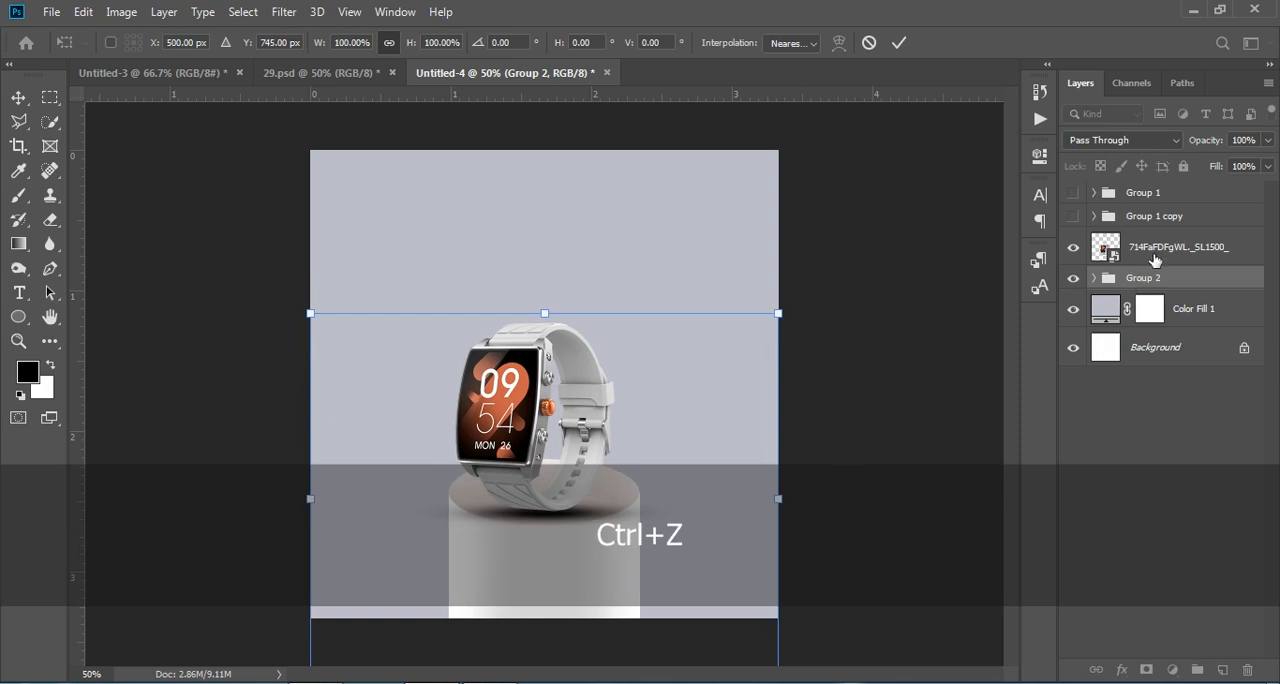
left_click(1095, 279)
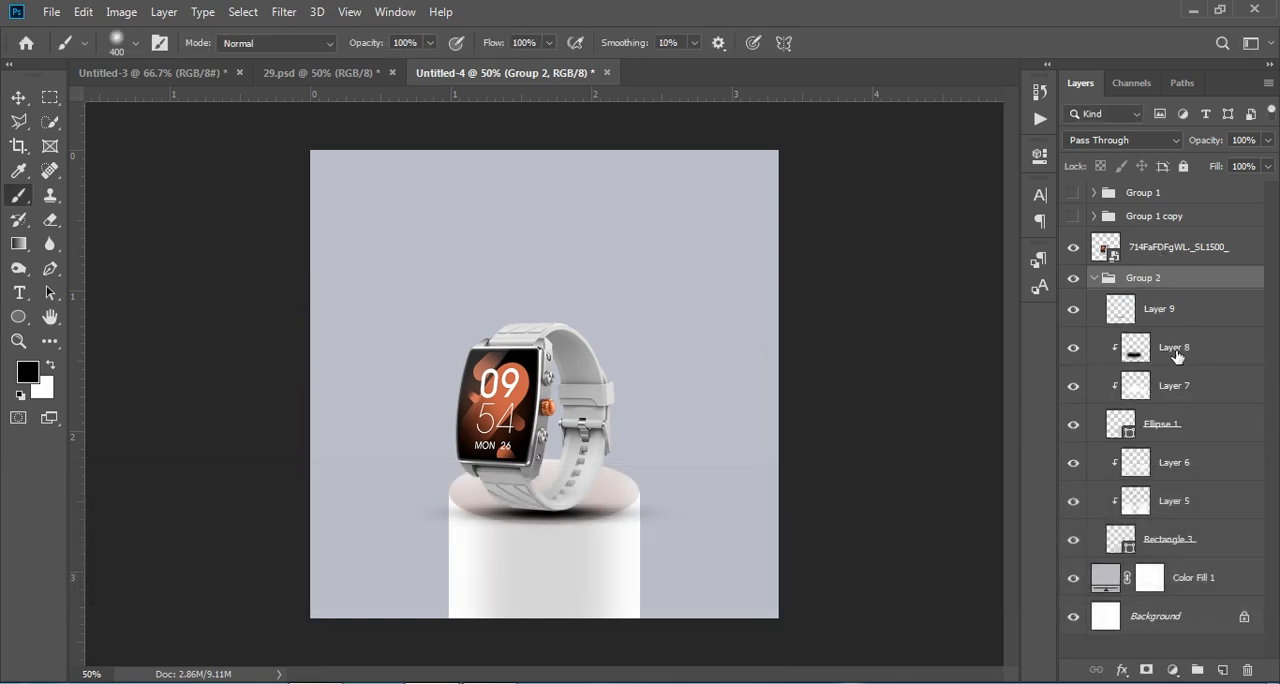
left_click(1175, 350)
left_click(1072, 352)
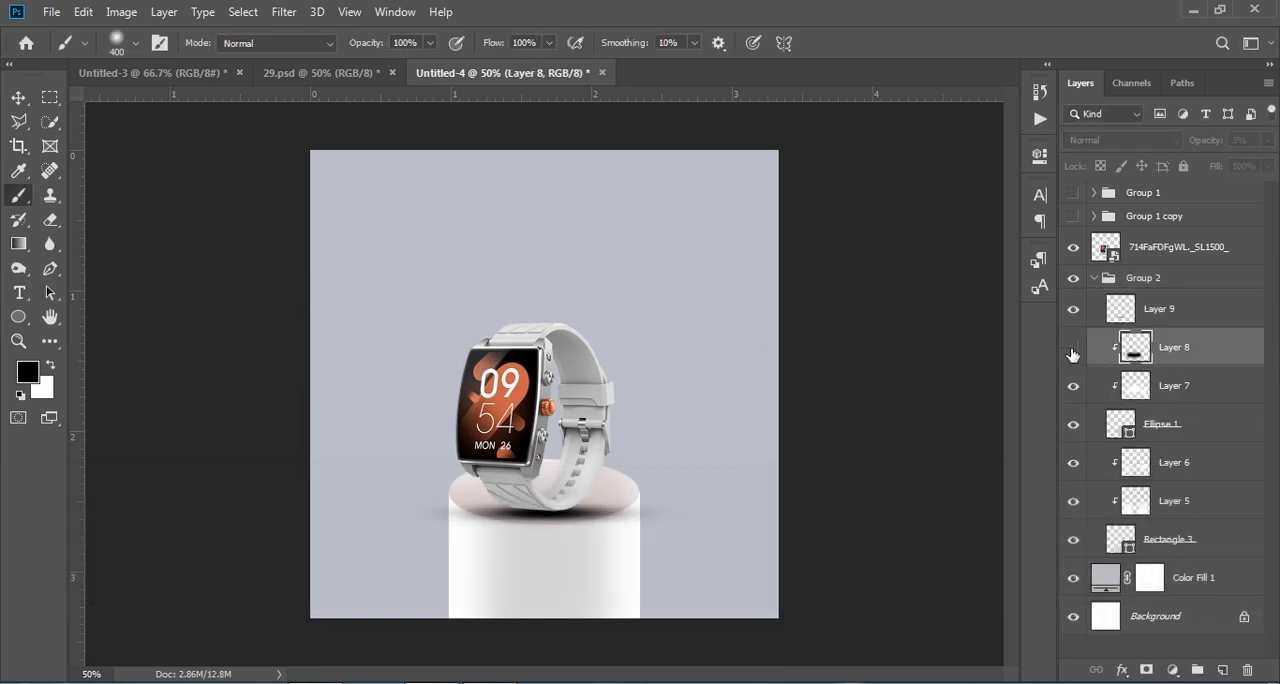
left_click(1072, 350)
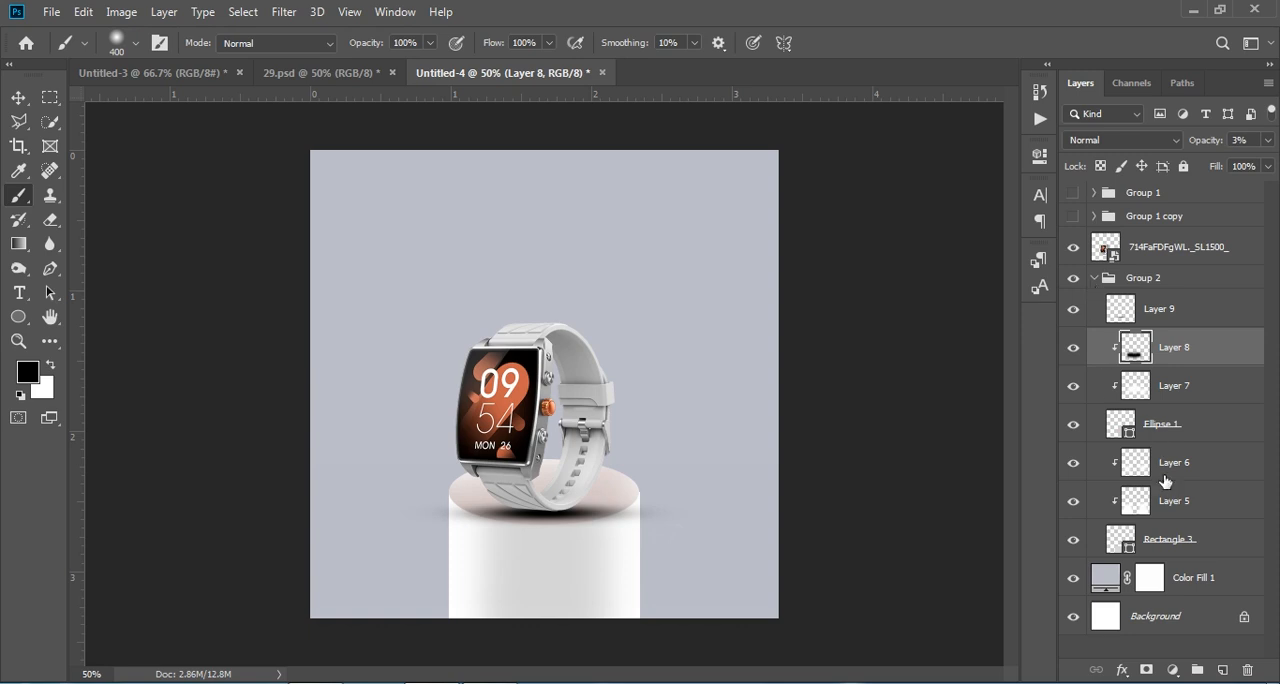
left_click_drag(1099, 313, 1127, 296)
left_click(1094, 316)
left_click(1072, 288)
left_click(1073, 287)
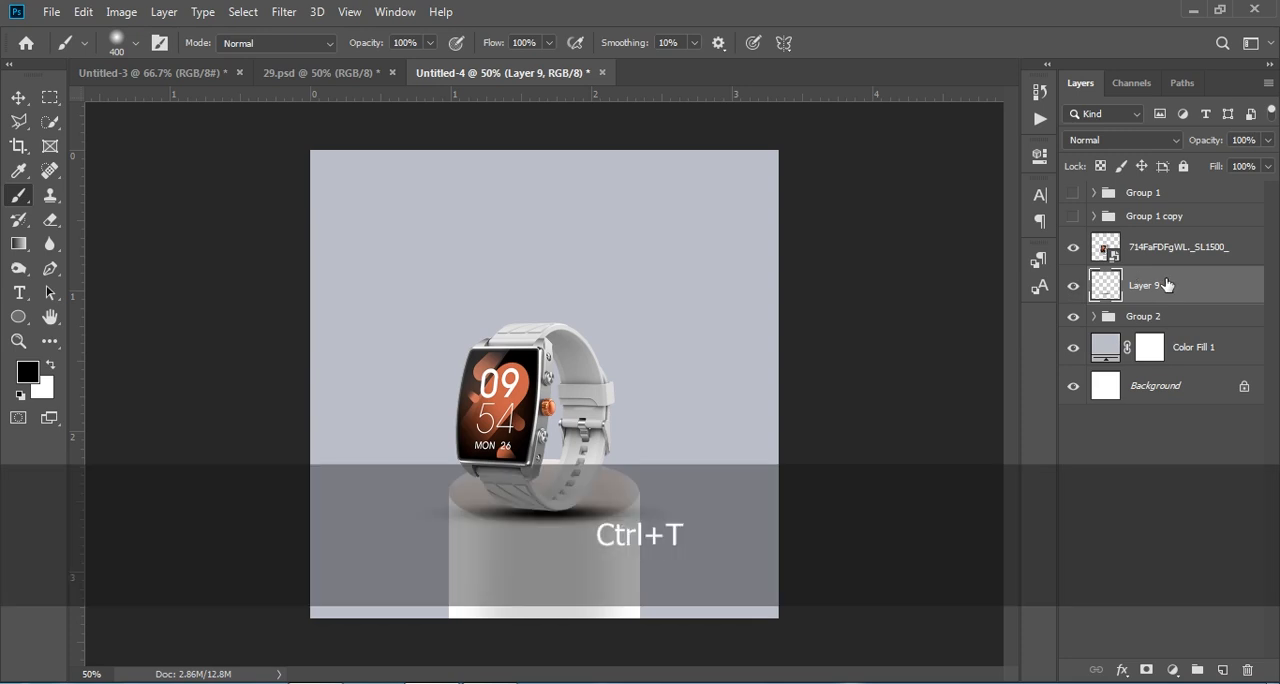
Step: Squash the shadow to 50% height, fit it under the strap and lower its layer's opacity to 65%
key("ctrl+t")
left_click_drag(546, 524, 553, 519)
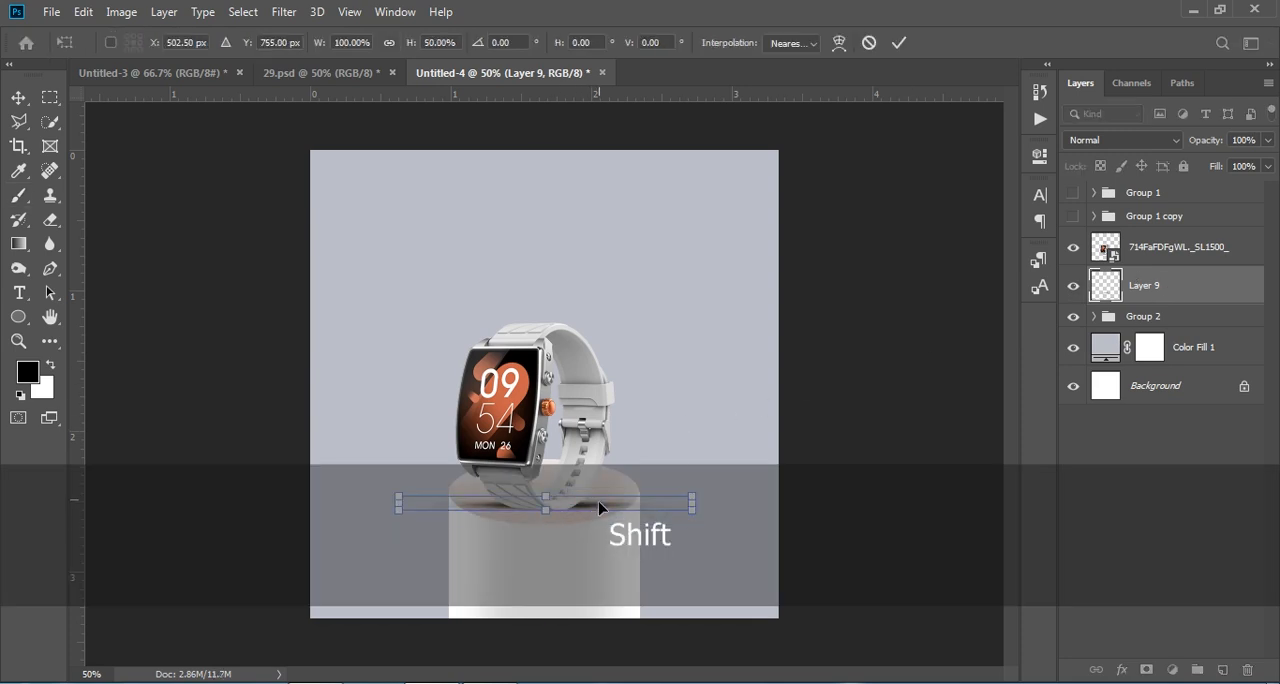
left_click_drag(692, 505, 573, 512)
left_click(1197, 537)
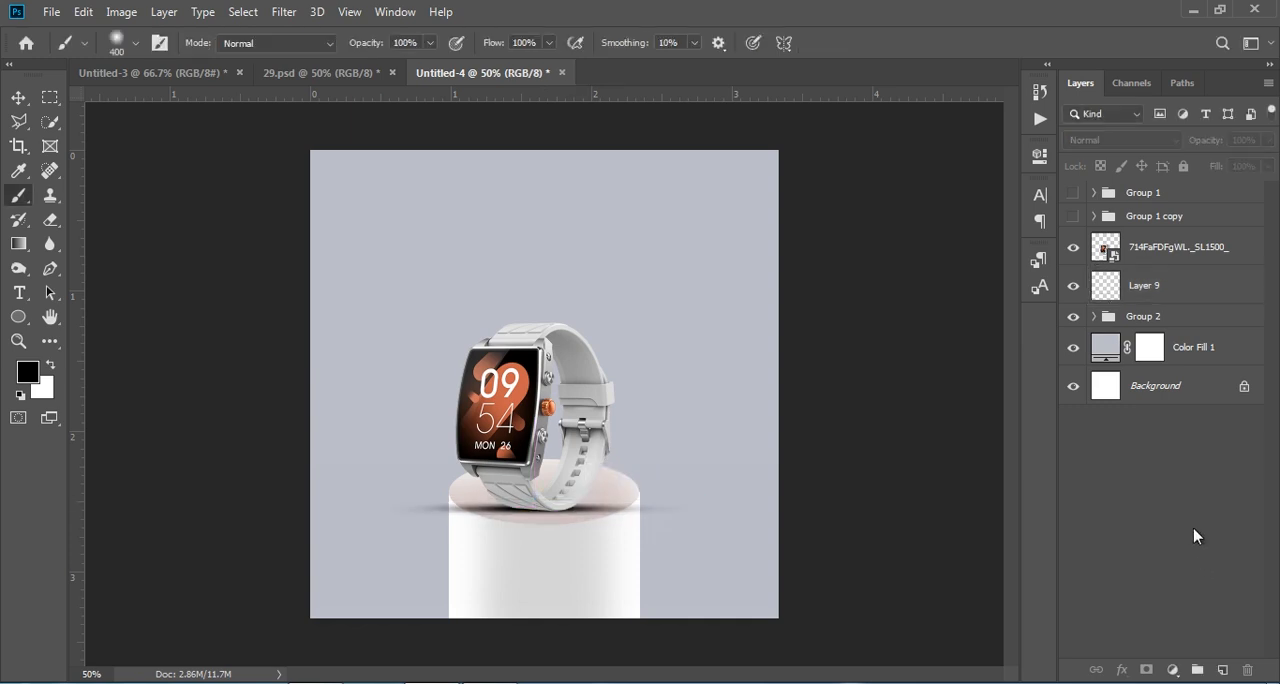
left_click(1170, 284)
left_click_drag(1210, 146, 1170, 150)
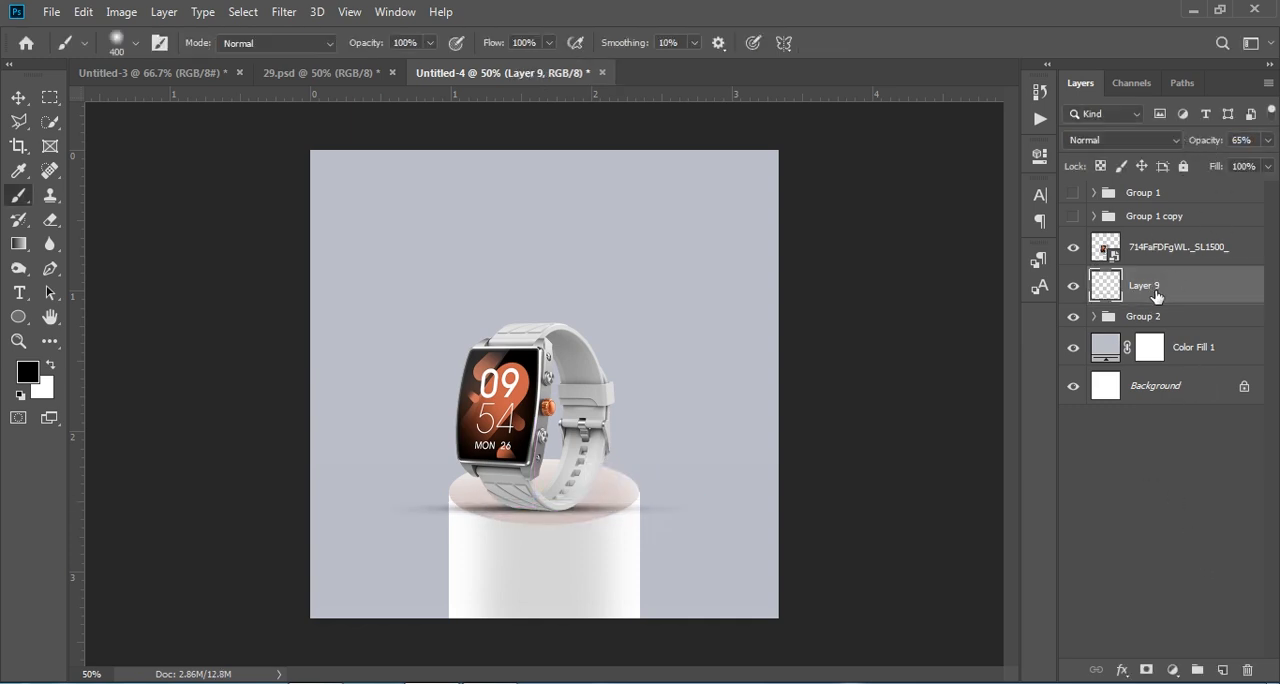
Step: Delete the shadow layer, Layer 9
left_click(1248, 671)
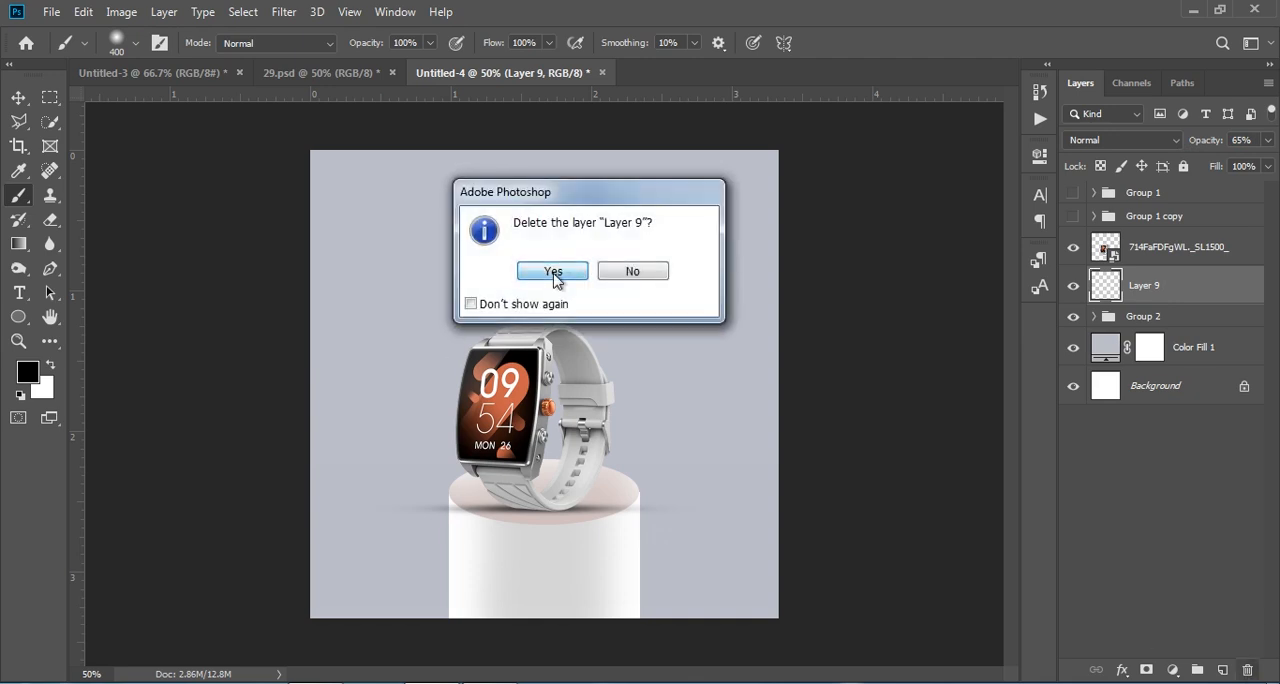
left_click(515, 275)
left_click(1198, 264)
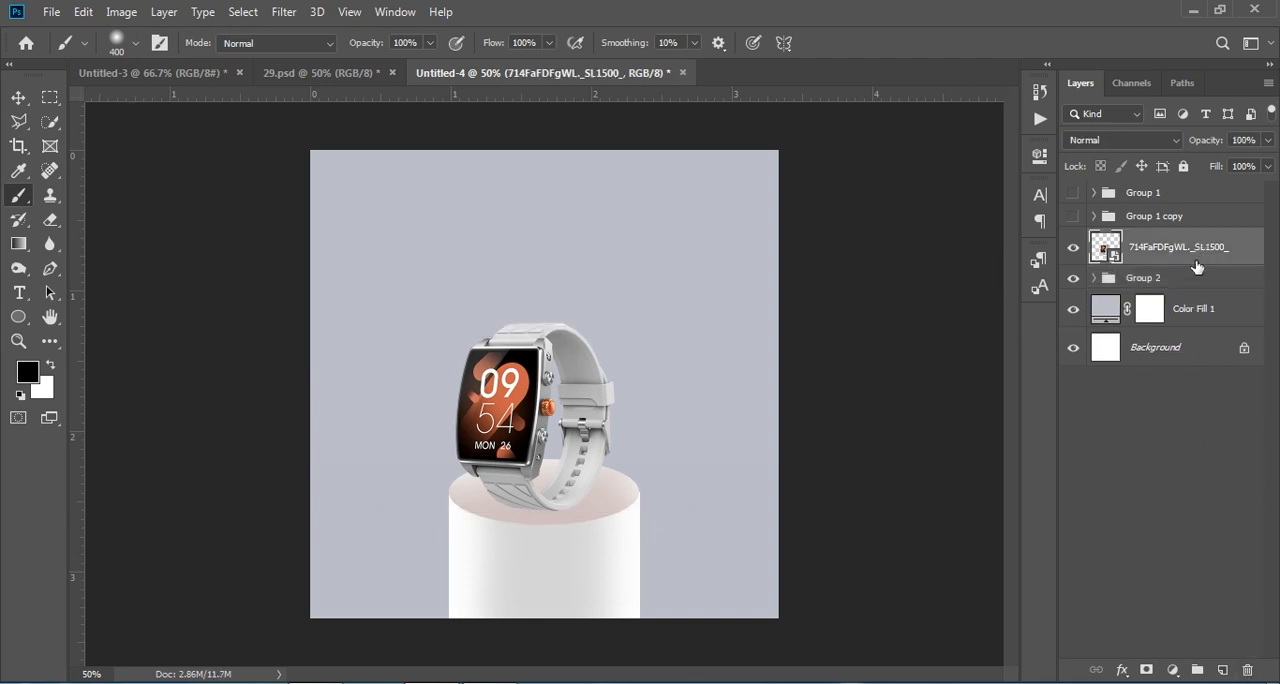
Step: Add a new layer directly above the pedestal group and paint one soft black 400 px dab behind the watch's base
left_click(1186, 285)
left_click(1222, 670)
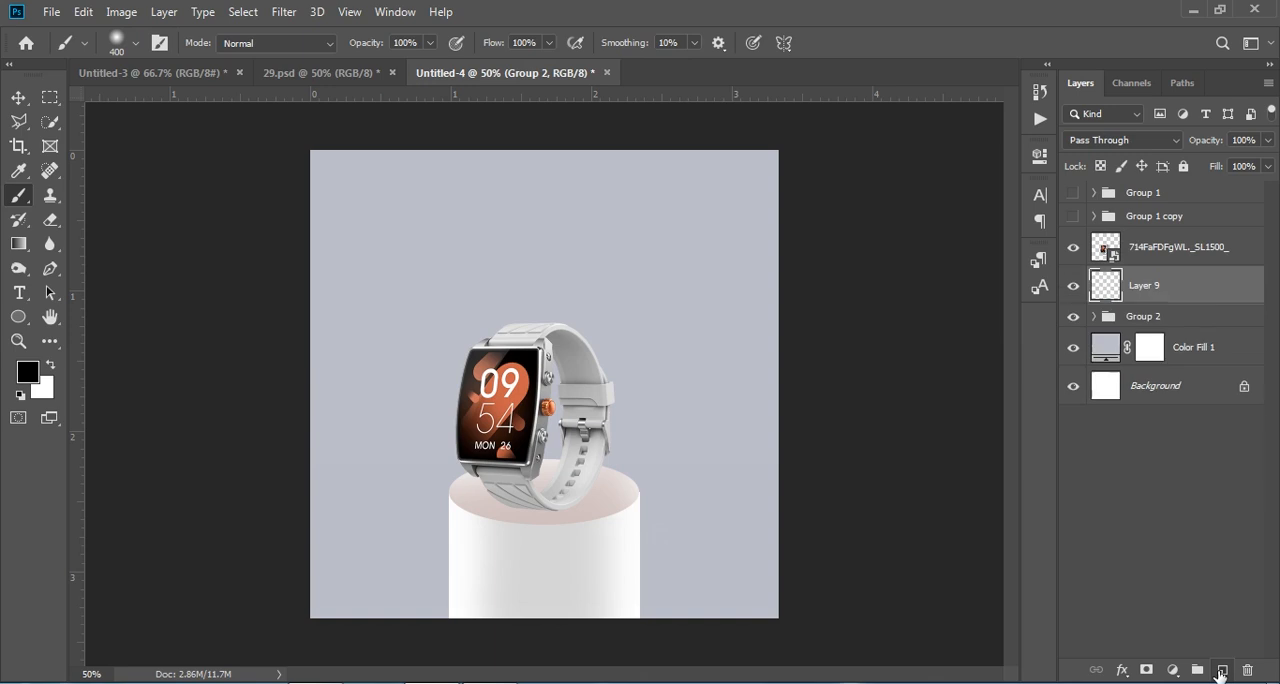
left_click(532, 495)
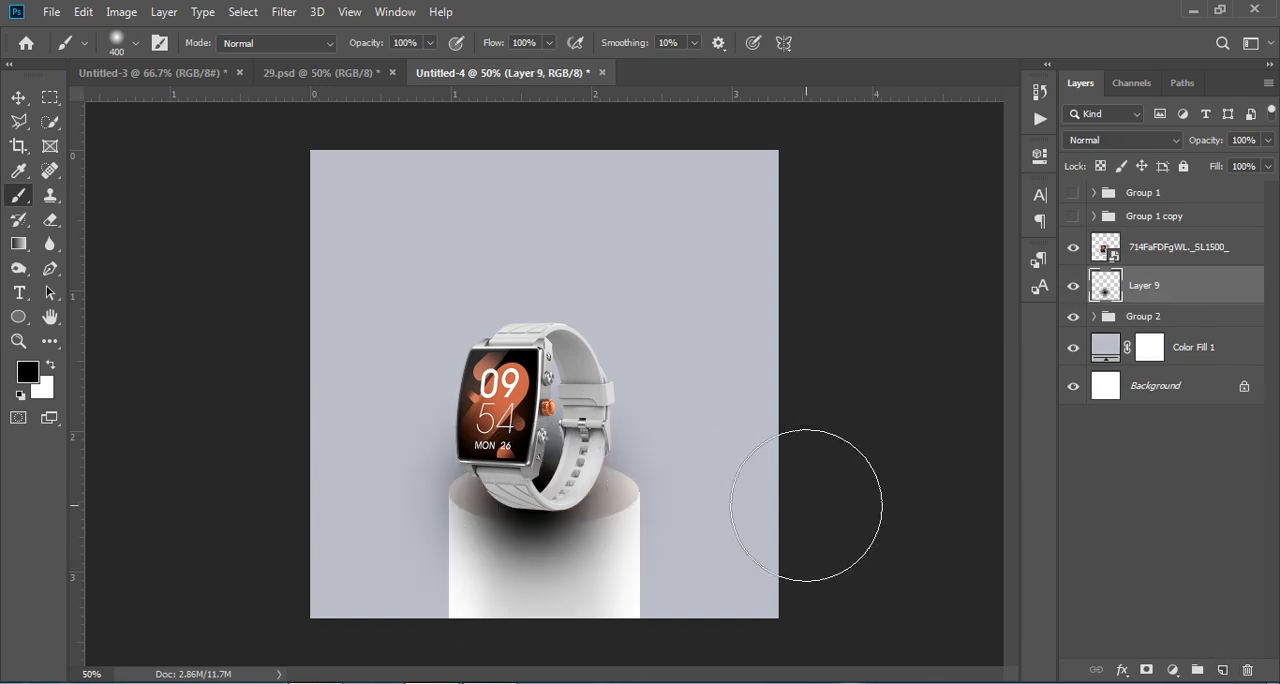
Step: Scale the dab to about 91% width and 15% height as a contact shadow under the watch, with 75% layer opacity
key("ctrl+t")
left_click_drag(530, 346, 531, 552)
left_click_drag(560, 594, 574, 516)
left_click_drag(1208, 146, 1182, 146)
key("shift")
left_click_drag(546, 540, 546, 523)
mouse_move(577, 503)
left_mouse_down()
mouse_move(546, 523)
mouse_move(576, 521)
left_mouse_up()
left_click_drag(1199, 143, 1207, 143)
left_click_drag(694, 508, 680, 509)
left_click_drag(396, 511, 410, 509)
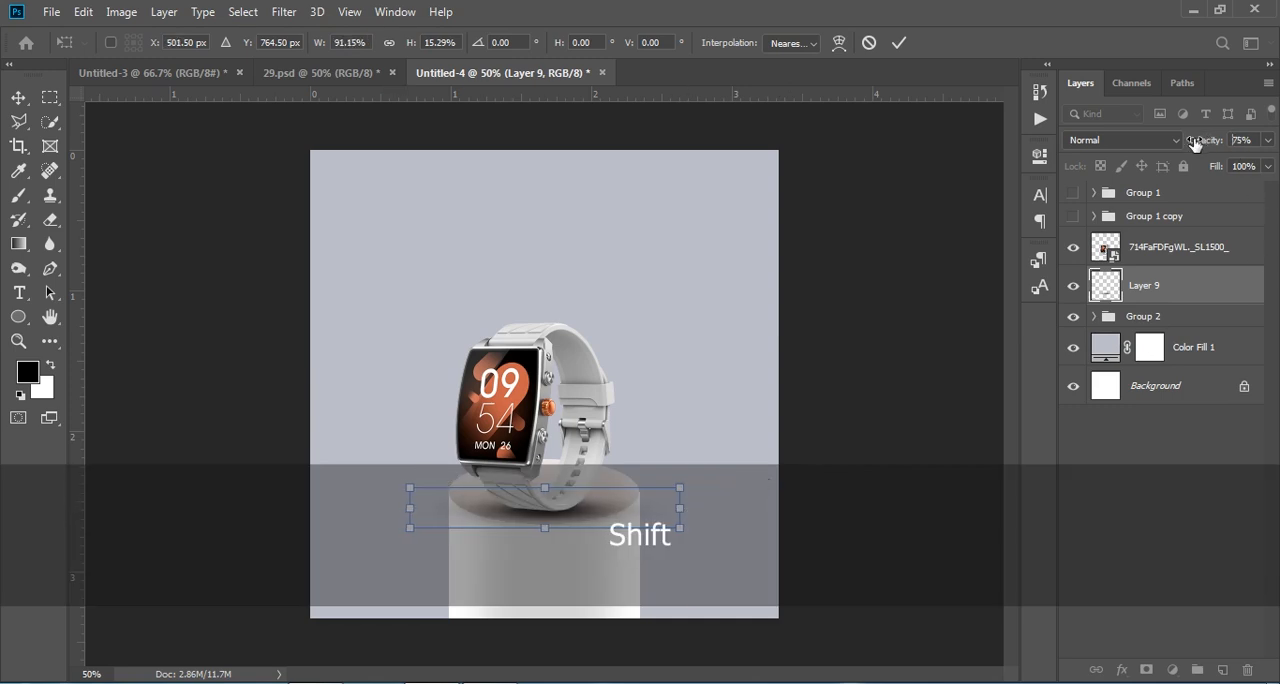
key("Return")
key("b")
Step: Show the hidden beam groups, Group 1 copy and Group 1
left_click(1176, 489)
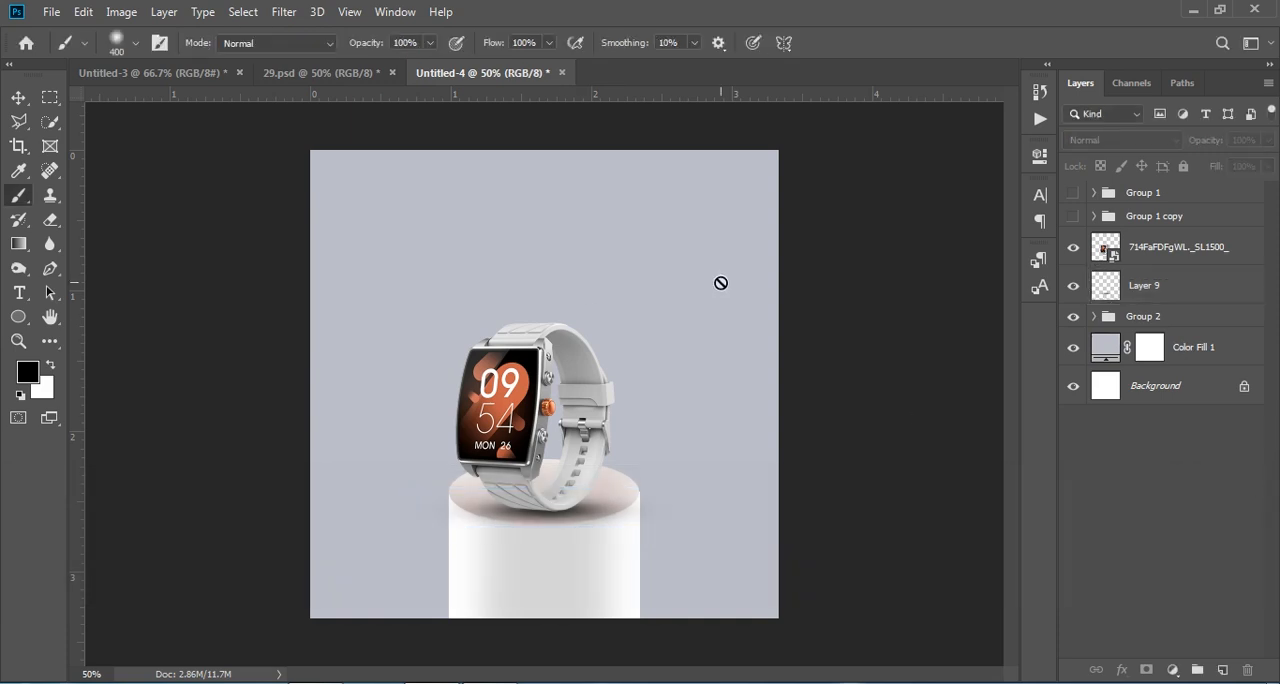
left_click(1074, 218)
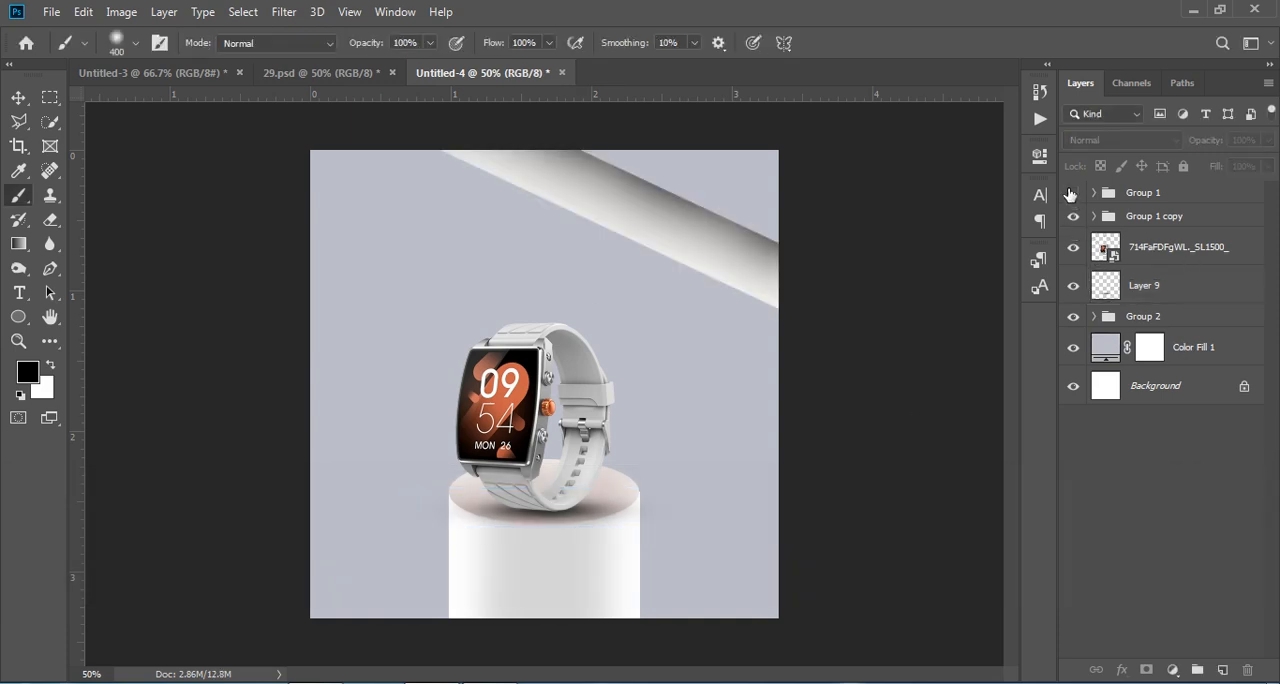
left_click(1072, 192)
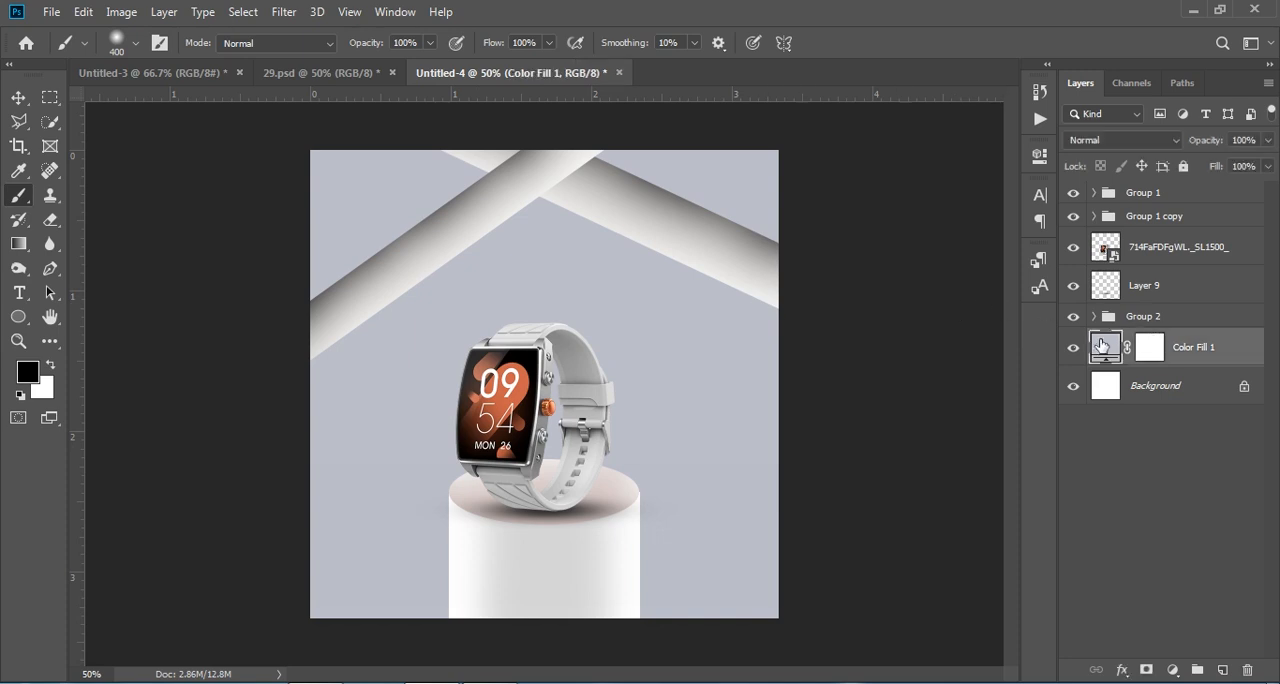
Step: Recolour the Color Fill 1 background to a light salmon tint based on the orange sampled from the watch face
double_click(1102, 346)
left_click_drag(669, 335, 697, 341)
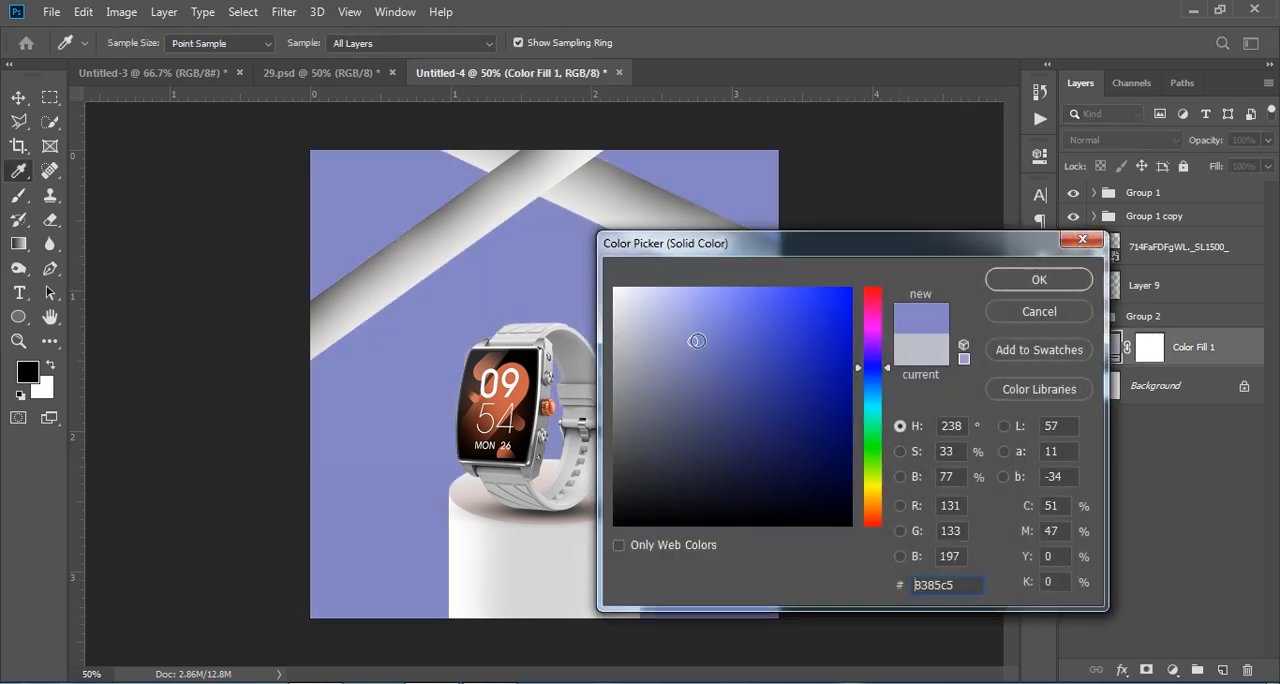
left_click(829, 352)
left_click(699, 359)
left_click(698, 373)
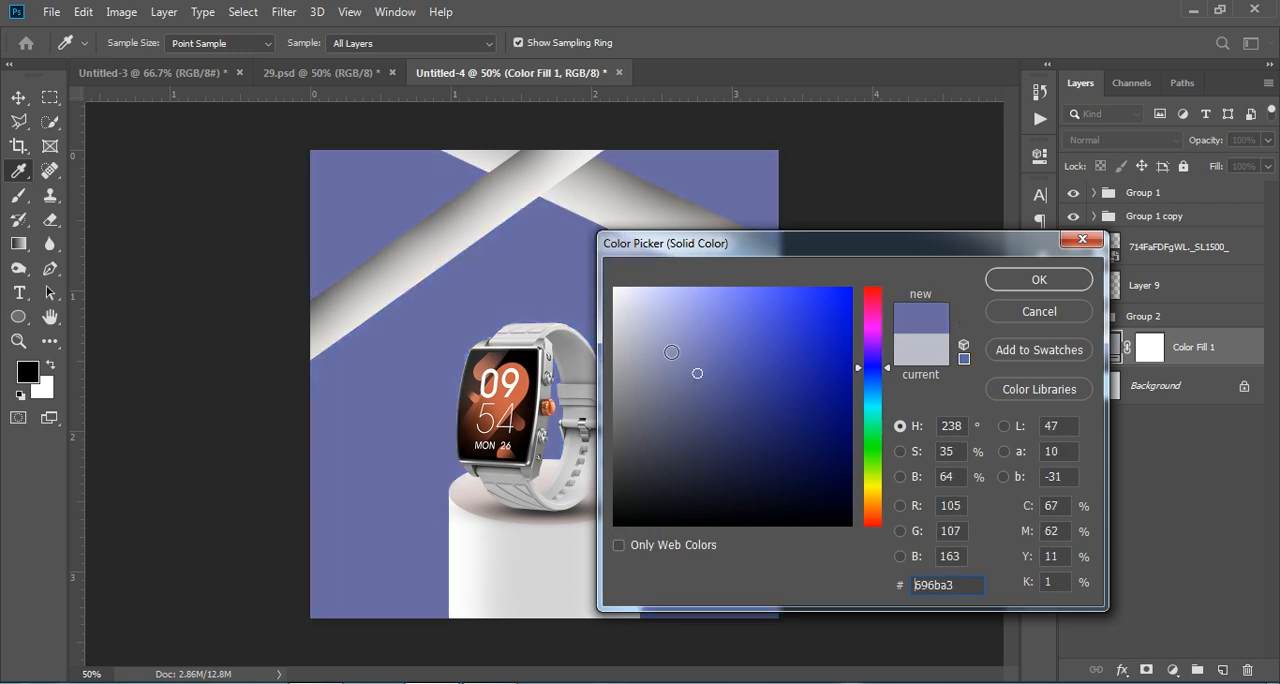
left_click(671, 352)
left_click(536, 402)
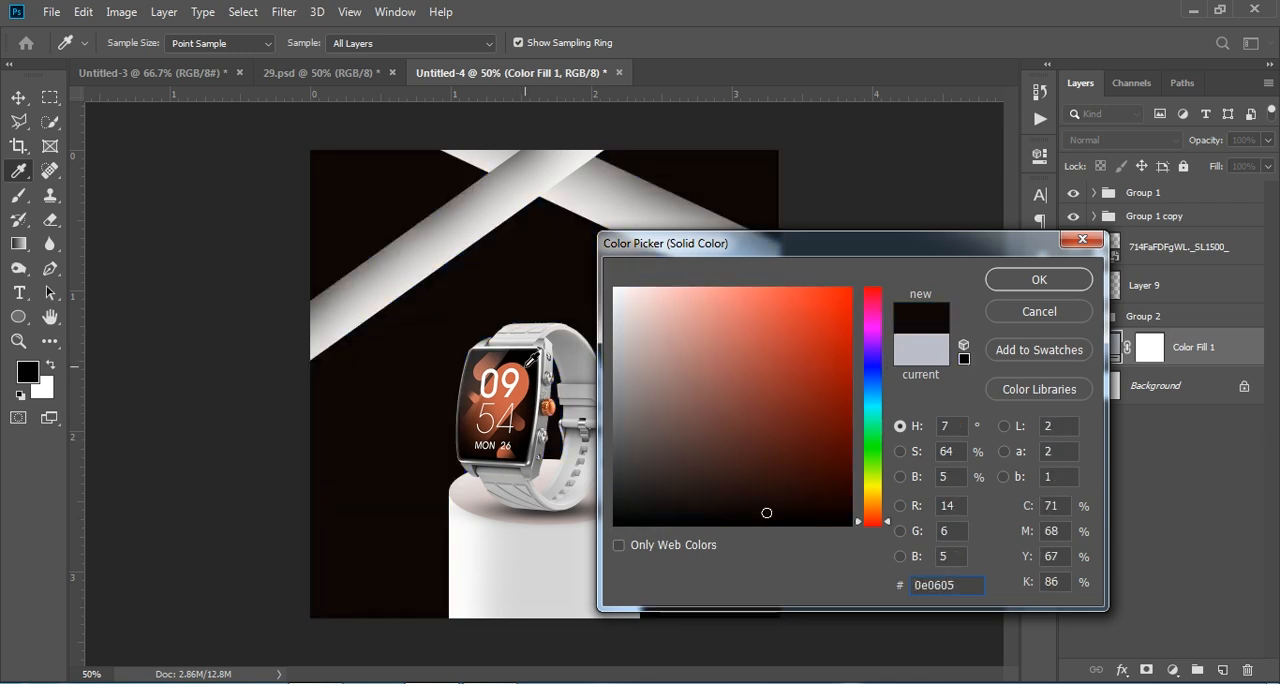
left_click(520, 378)
left_click(524, 392)
mouse_move(790, 373)
left_mouse_down()
mouse_move(760, 320)
mouse_move(640, 357)
mouse_move(640, 321)
mouse_move(688, 319)
left_mouse_up()
left_click(1006, 286)
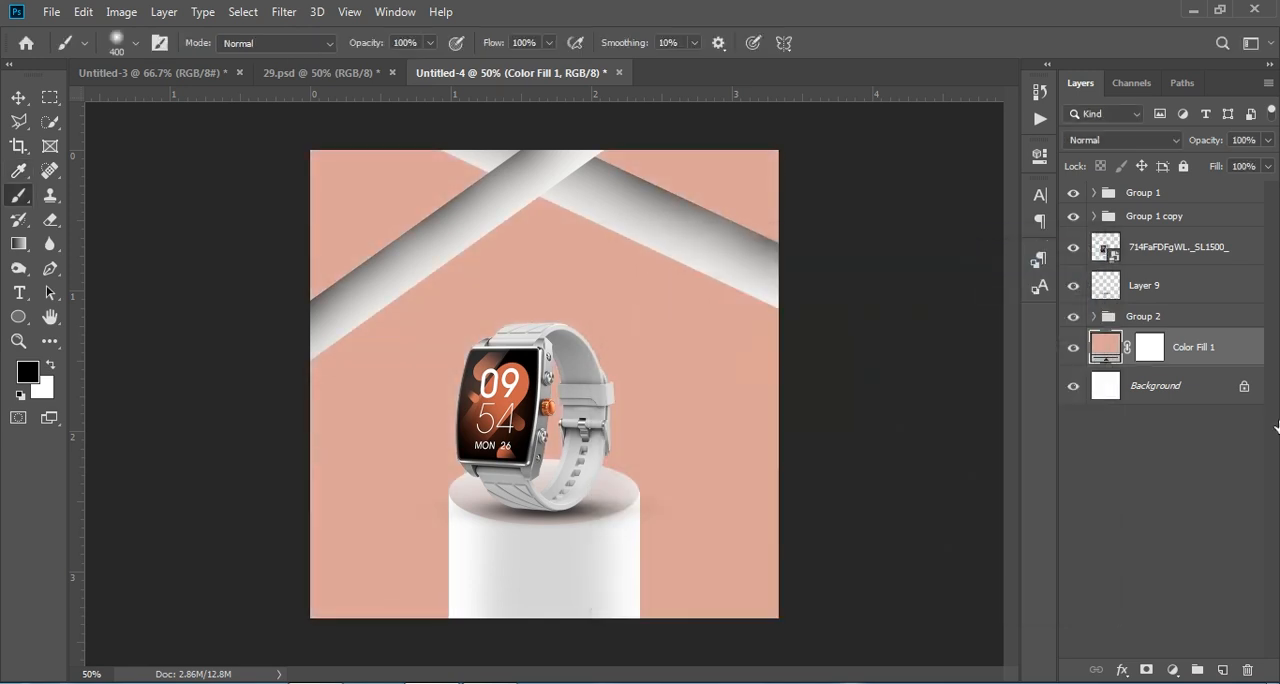
Step: Copy the bOAT text from 29.psd into Untitled-4 and place it in the poster's upper-left corner
left_click(150, 72)
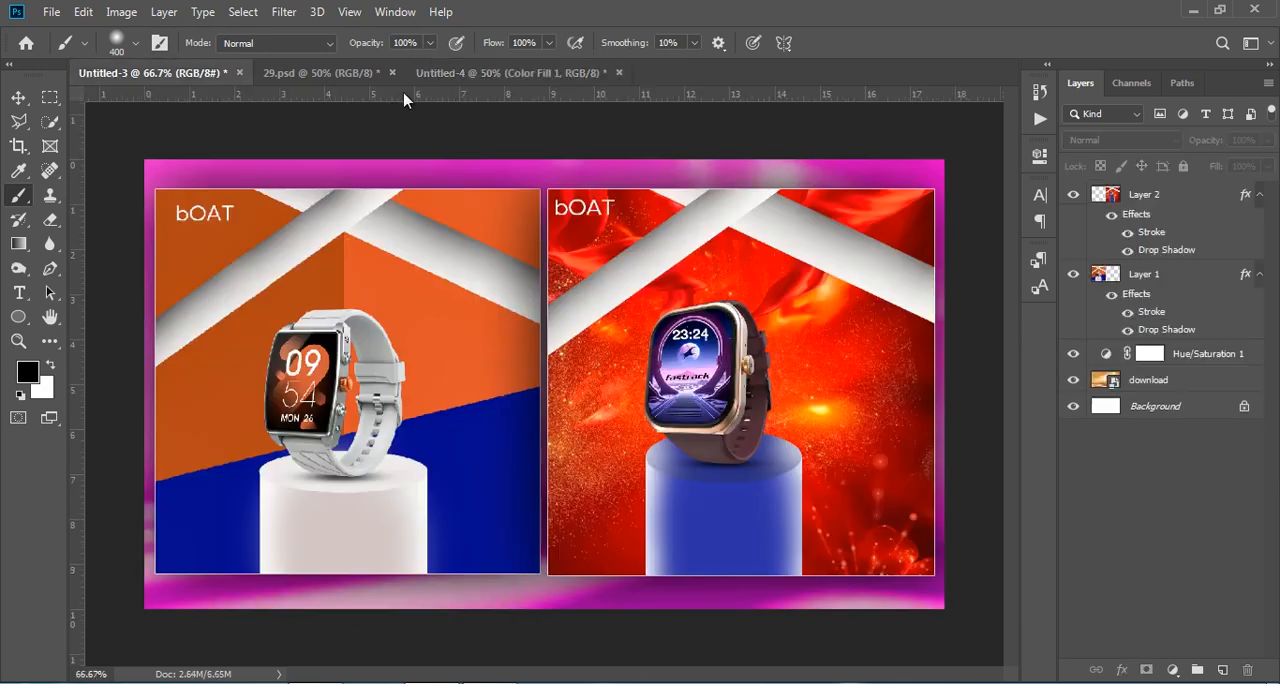
left_click(345, 71)
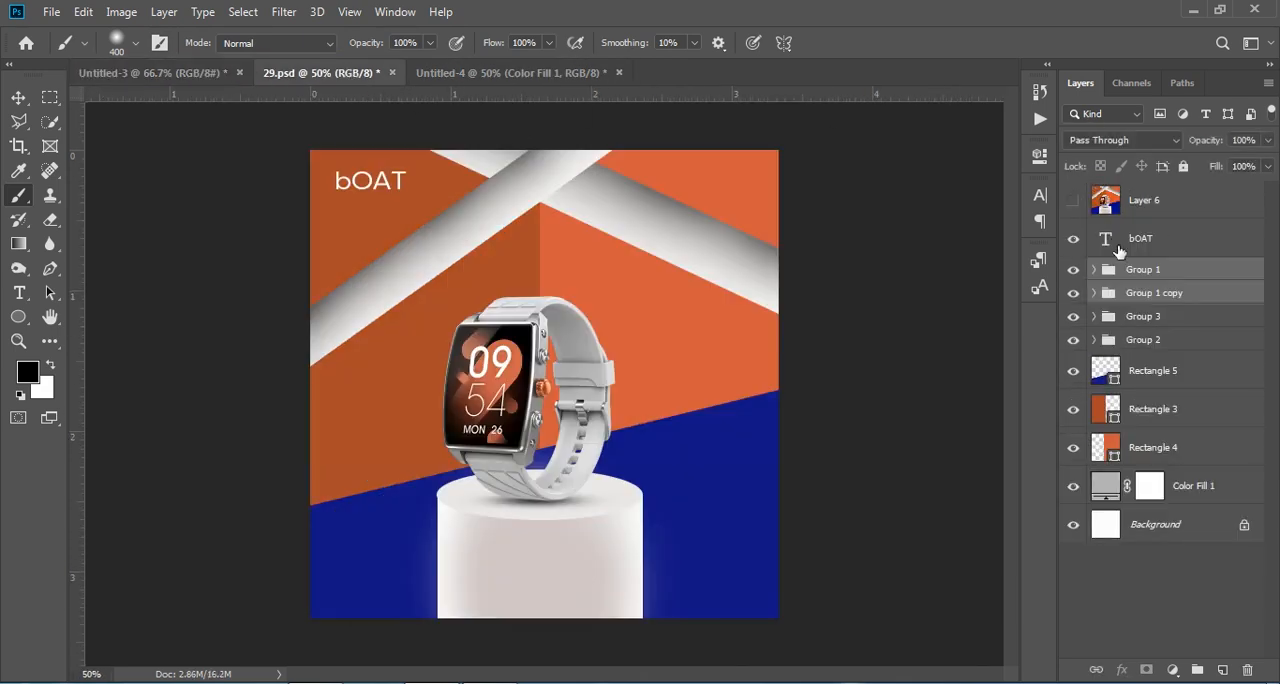
left_click_drag(1146, 241, 383, 166)
key("ctrl+t")
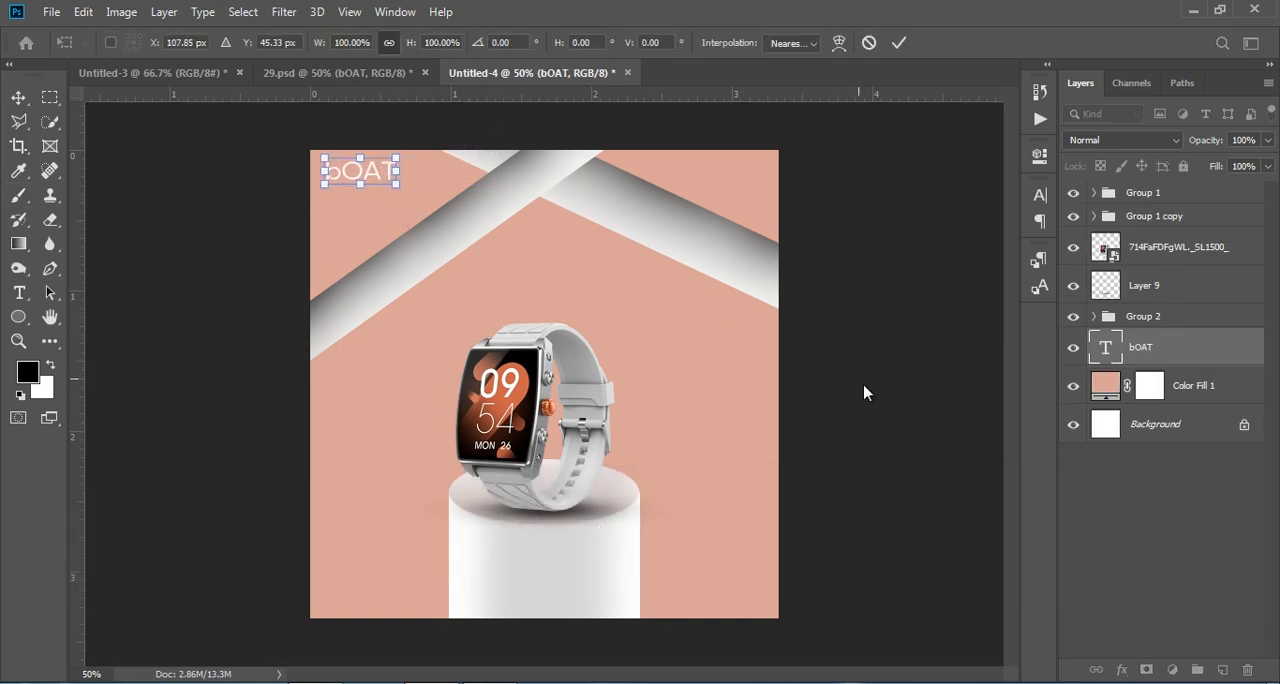
left_click(1167, 533)
Step: Draw an ellipse about 630 × 1162 px over the left part of the Untitled-4 poster and fill it with red
left_click(397, 80)
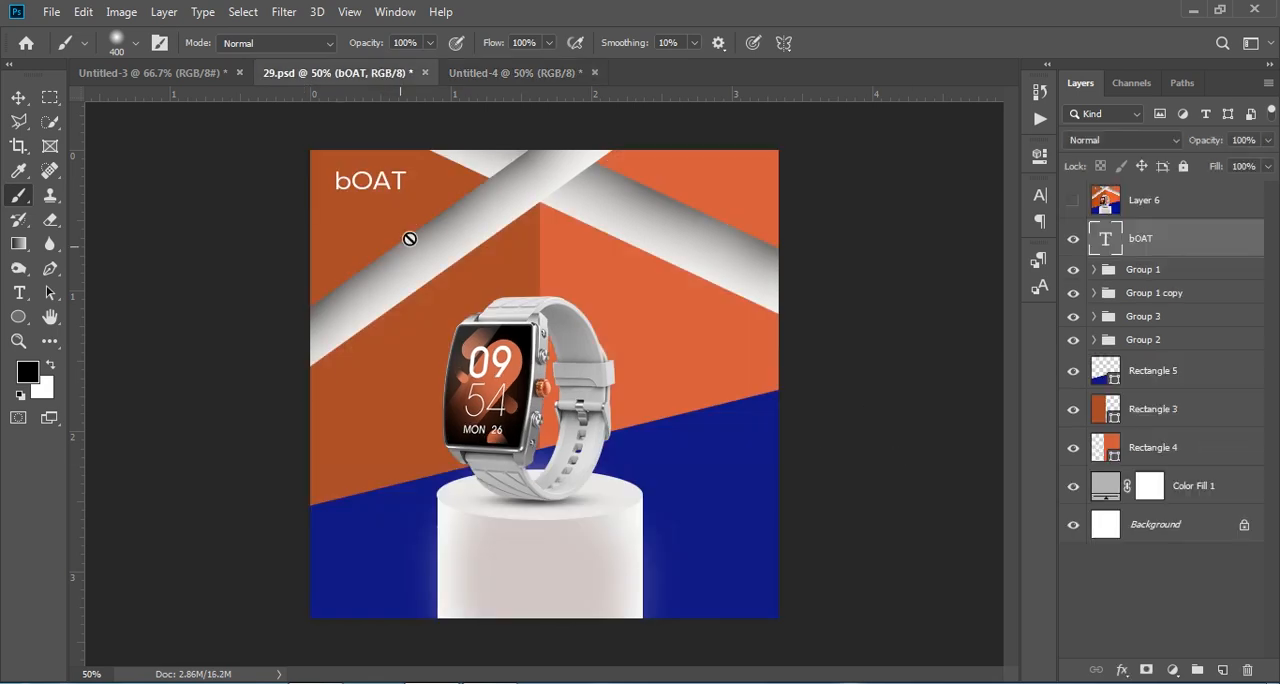
left_click(500, 73)
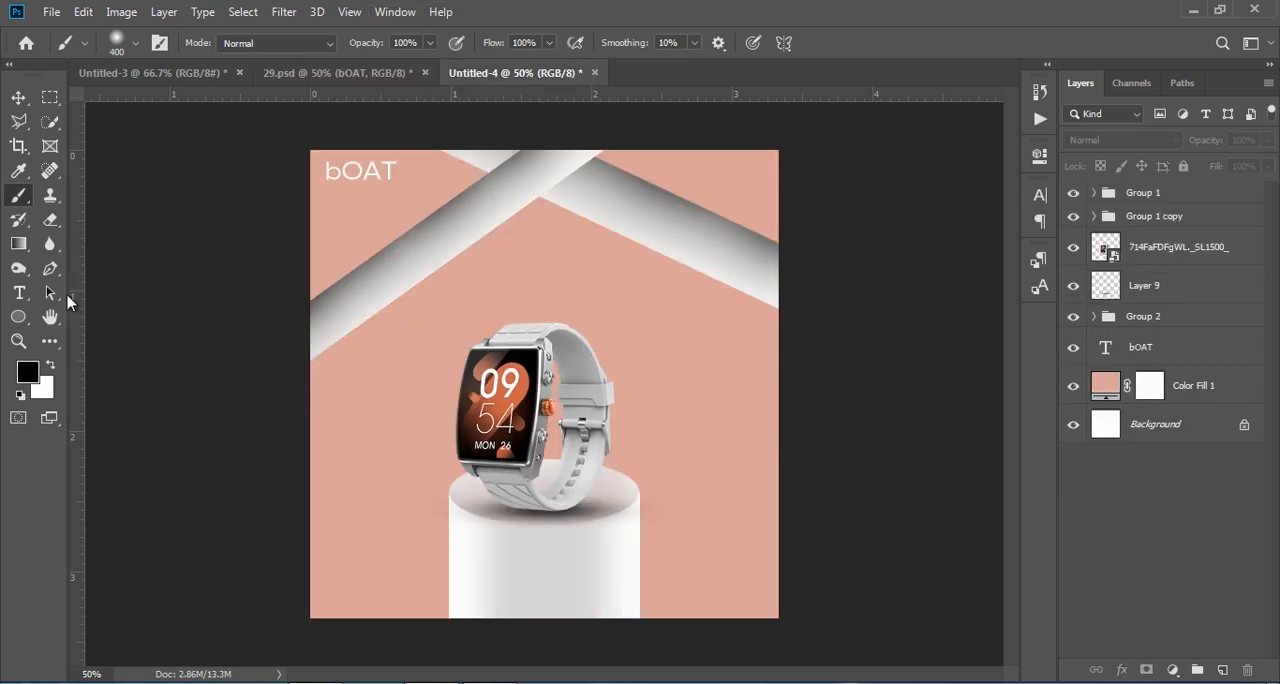
left_click(18, 317)
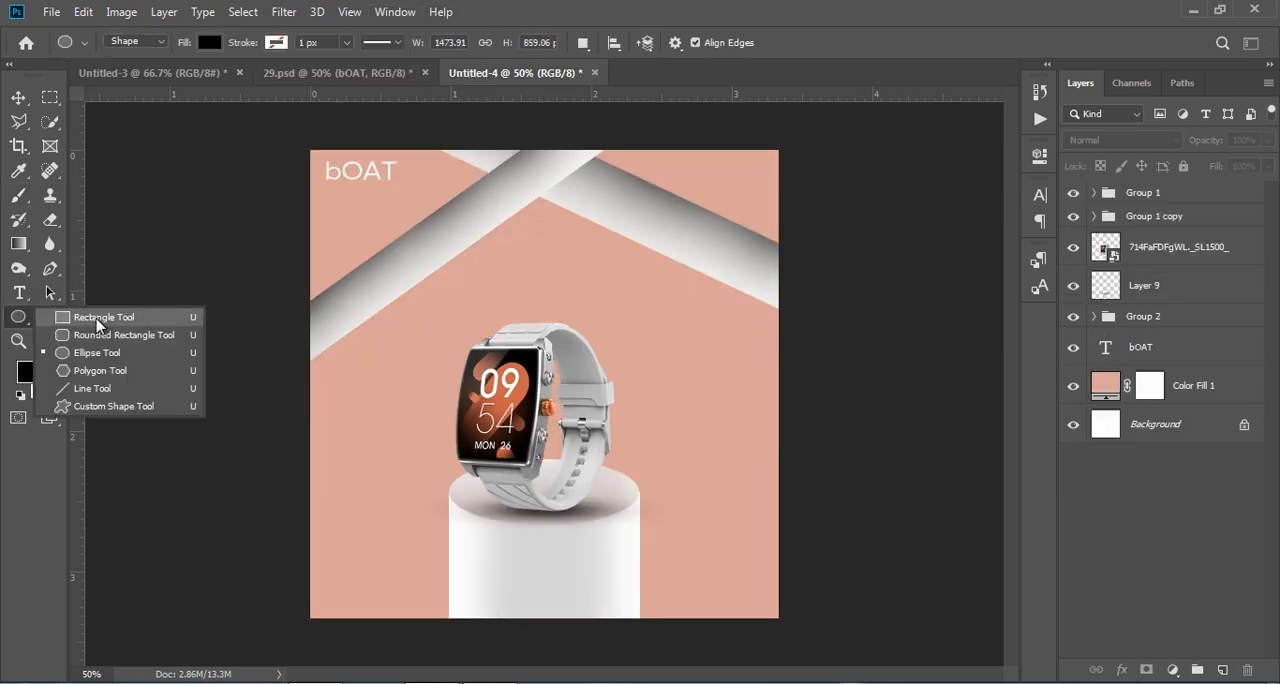
left_click_drag(244, 128, 538, 671)
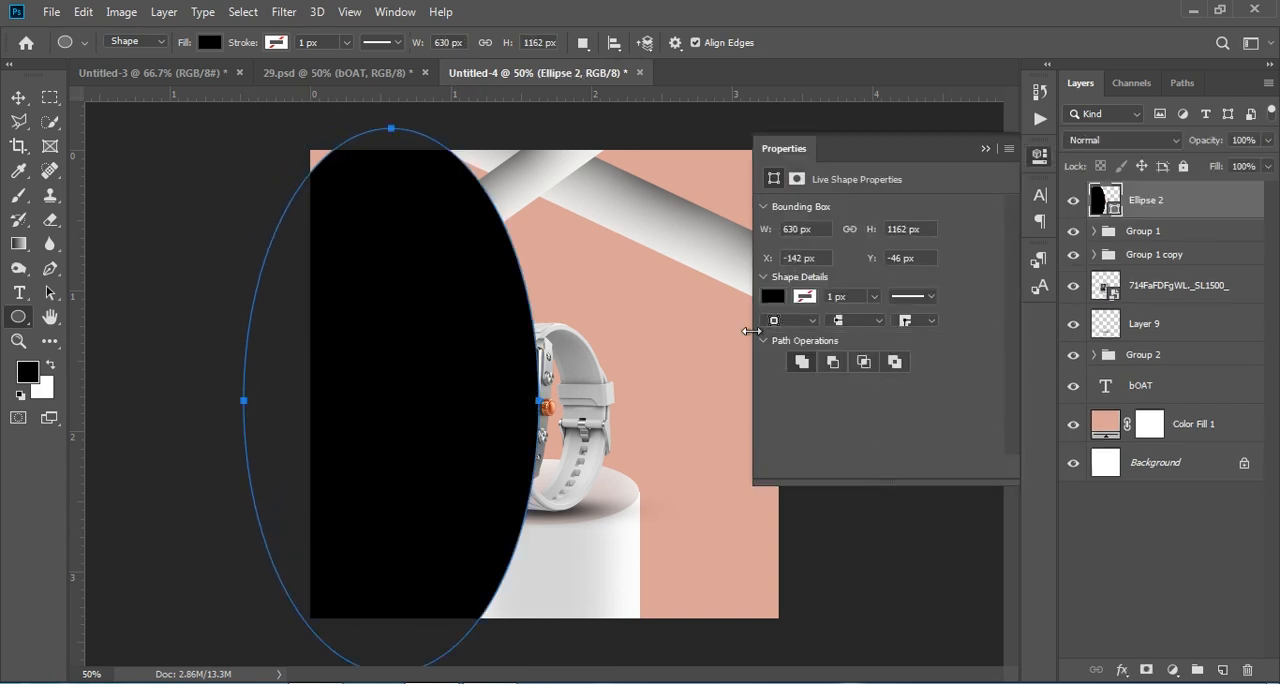
left_click(771, 297)
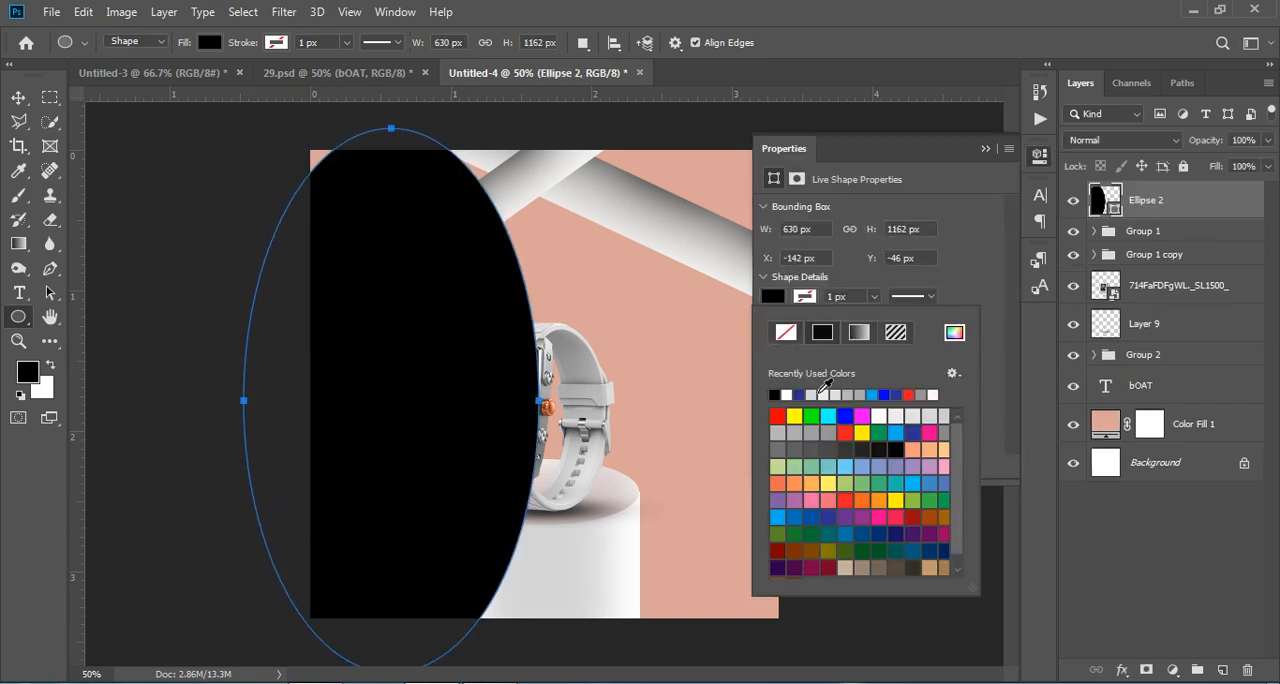
left_click(909, 394)
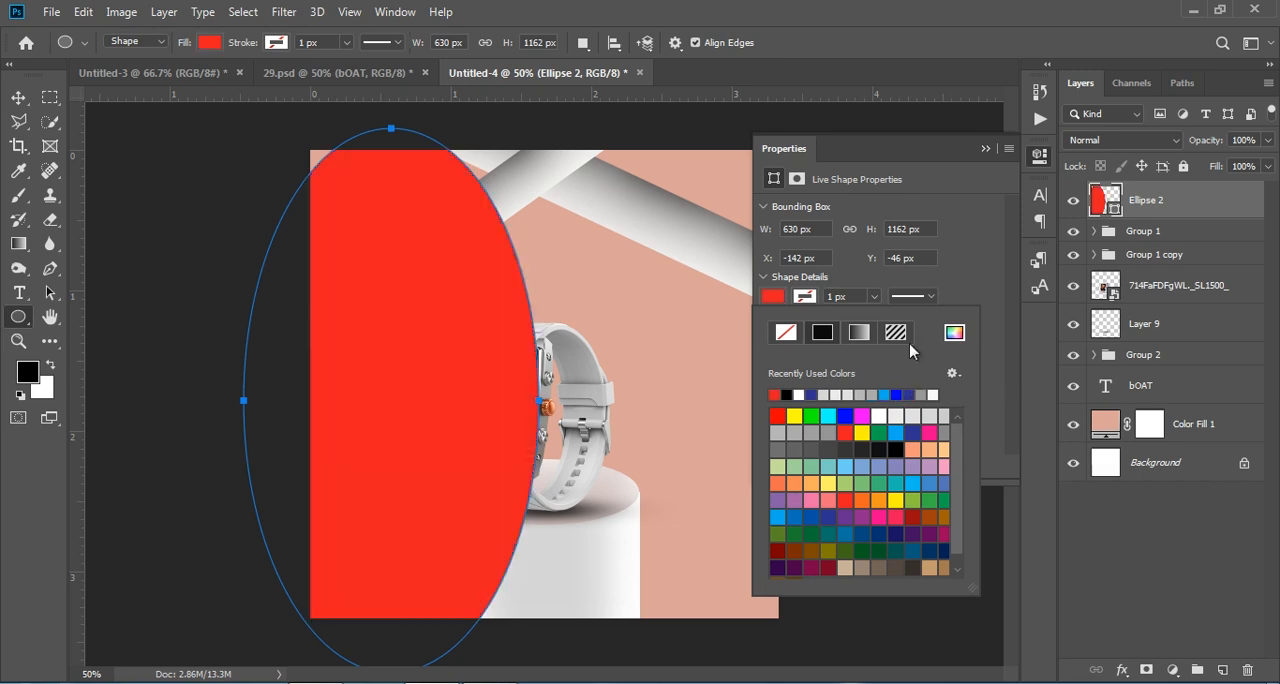
Step: Place the red ellipse's layer directly below the bOAT text and move the ellipse's centre to about X 125, Y 500 px
left_click(985, 148)
left_click_drag(1170, 200, 1180, 395)
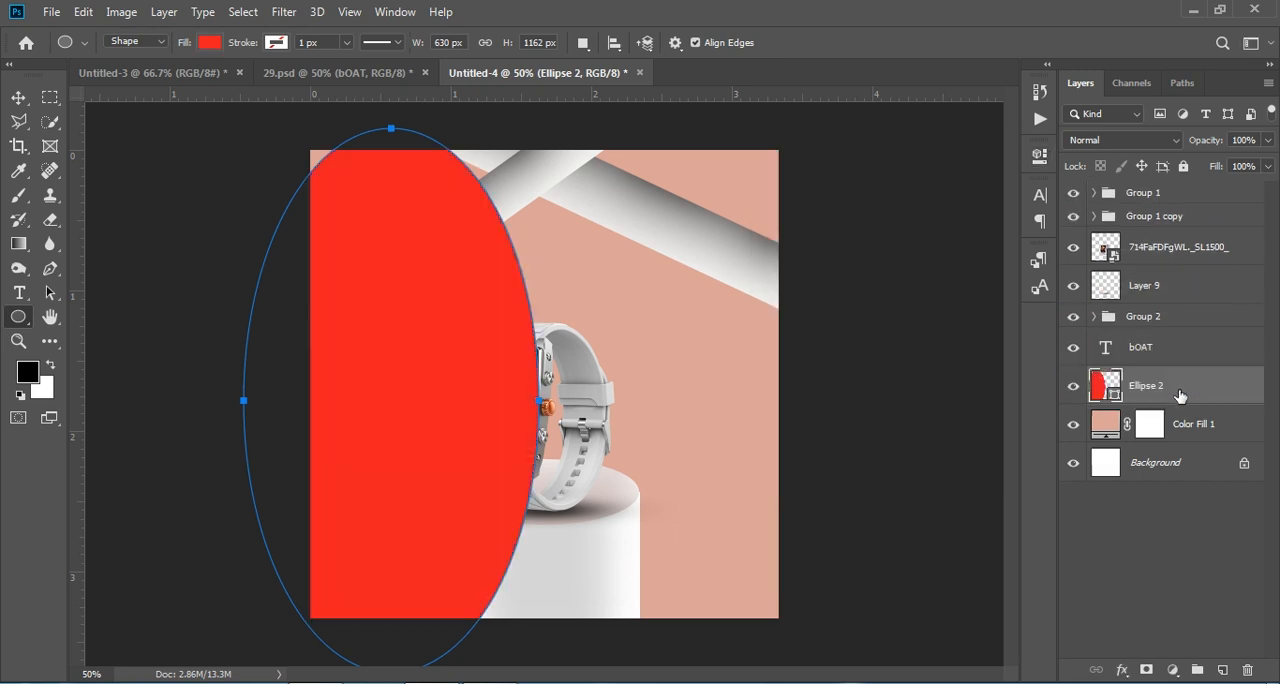
left_click(18, 98)
key("ctrl+t")
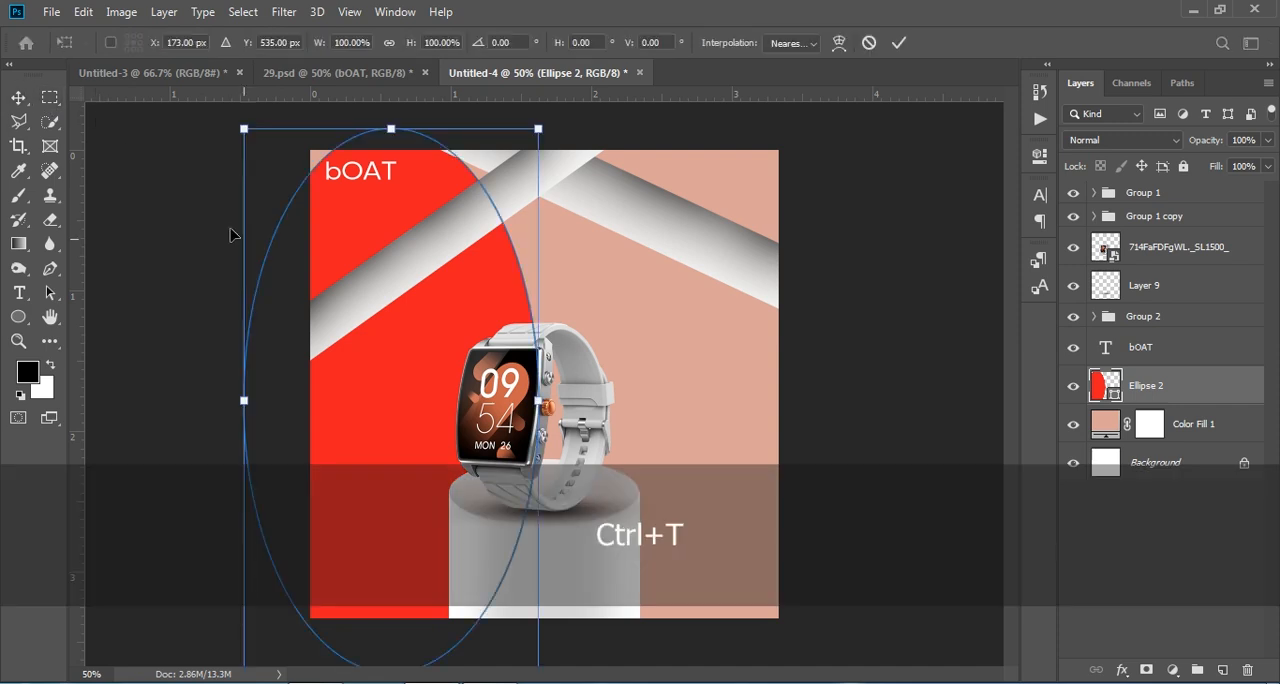
left_click_drag(357, 220, 335, 204)
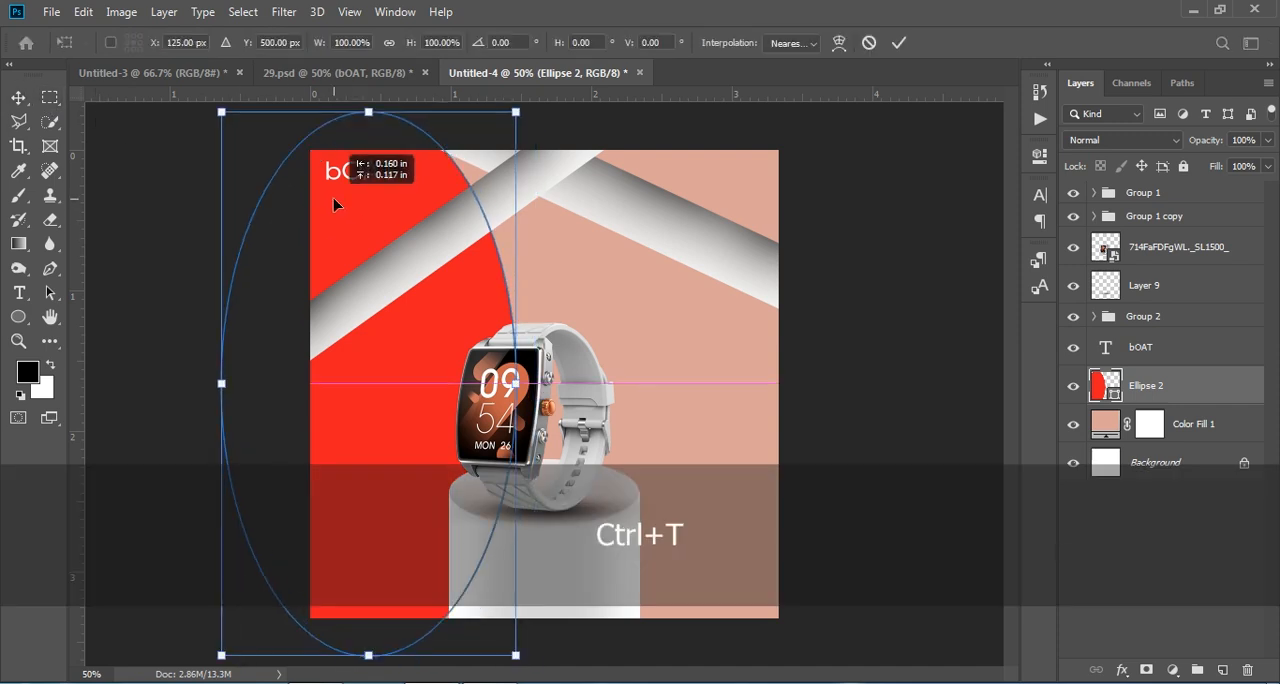
left_click(1131, 540)
Step: Draw a black five-sided polygon about 1692 × 1618 px over the poster's upper part and place its layer directly below the bOAT text
right_click(25, 322)
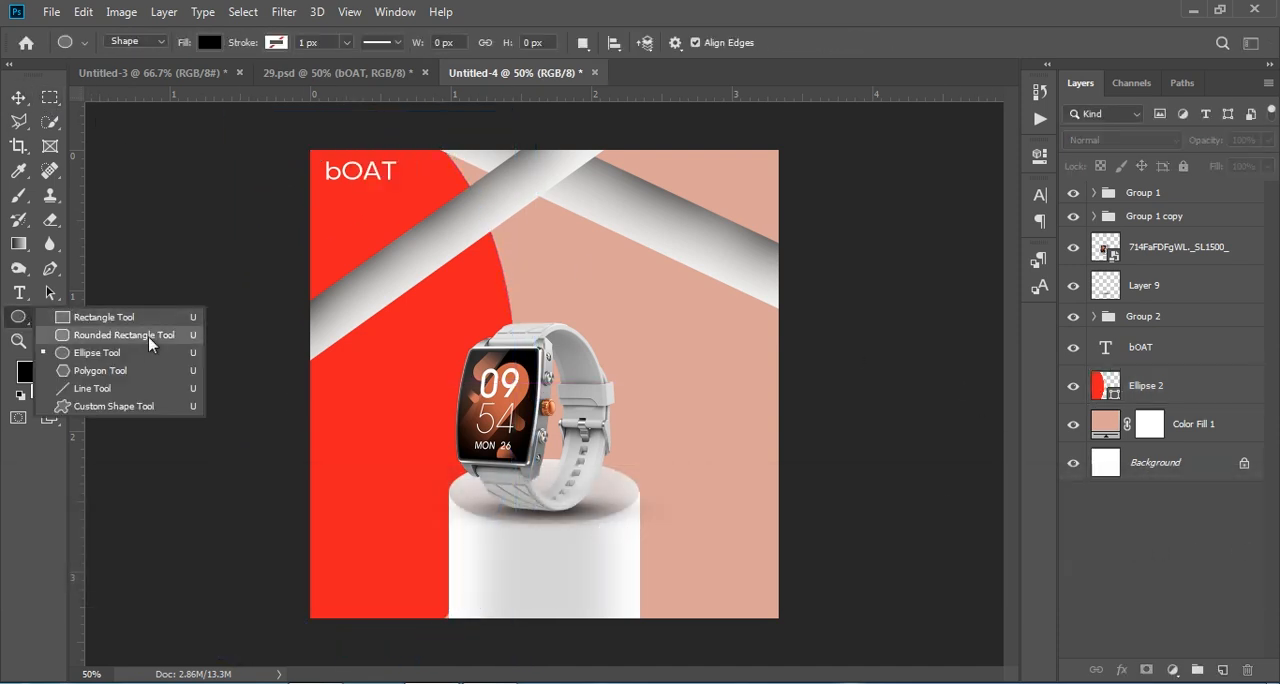
left_click(103, 367)
mouse_move(441, 135)
left_mouse_down()
mouse_move(548, 270)
mouse_move(795, 305)
mouse_move(817, 260)
left_mouse_up()
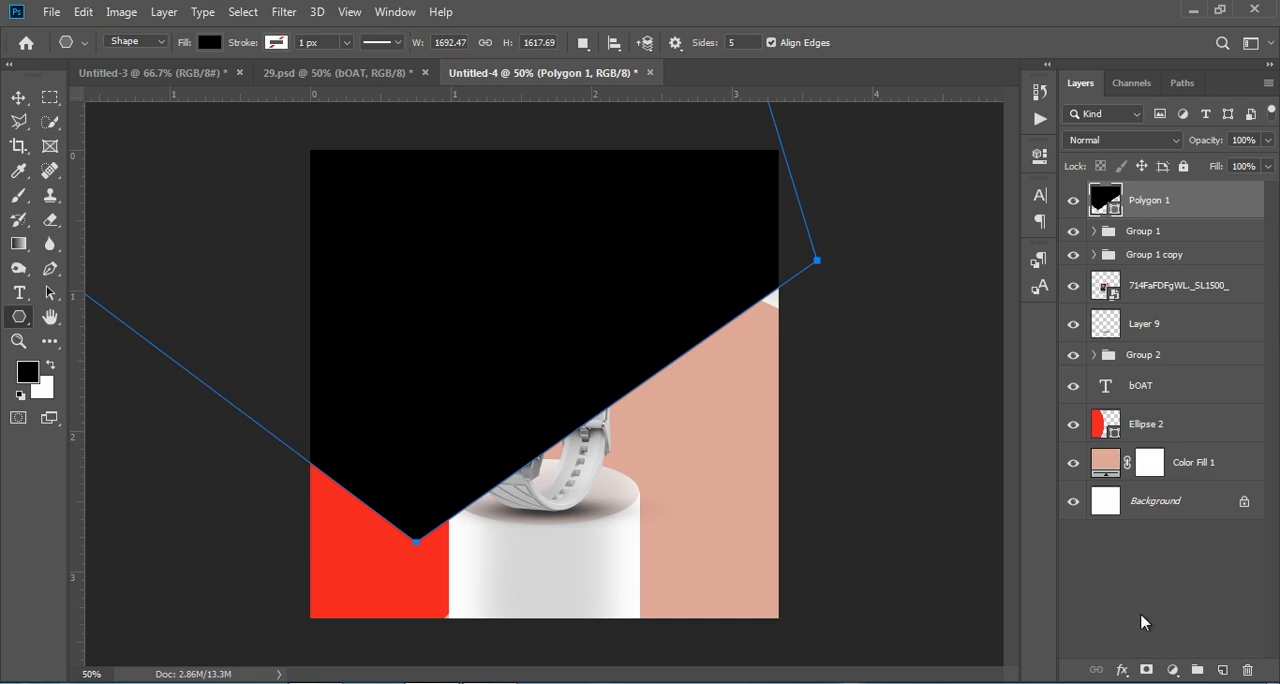
left_click_drag(1209, 200, 1181, 412)
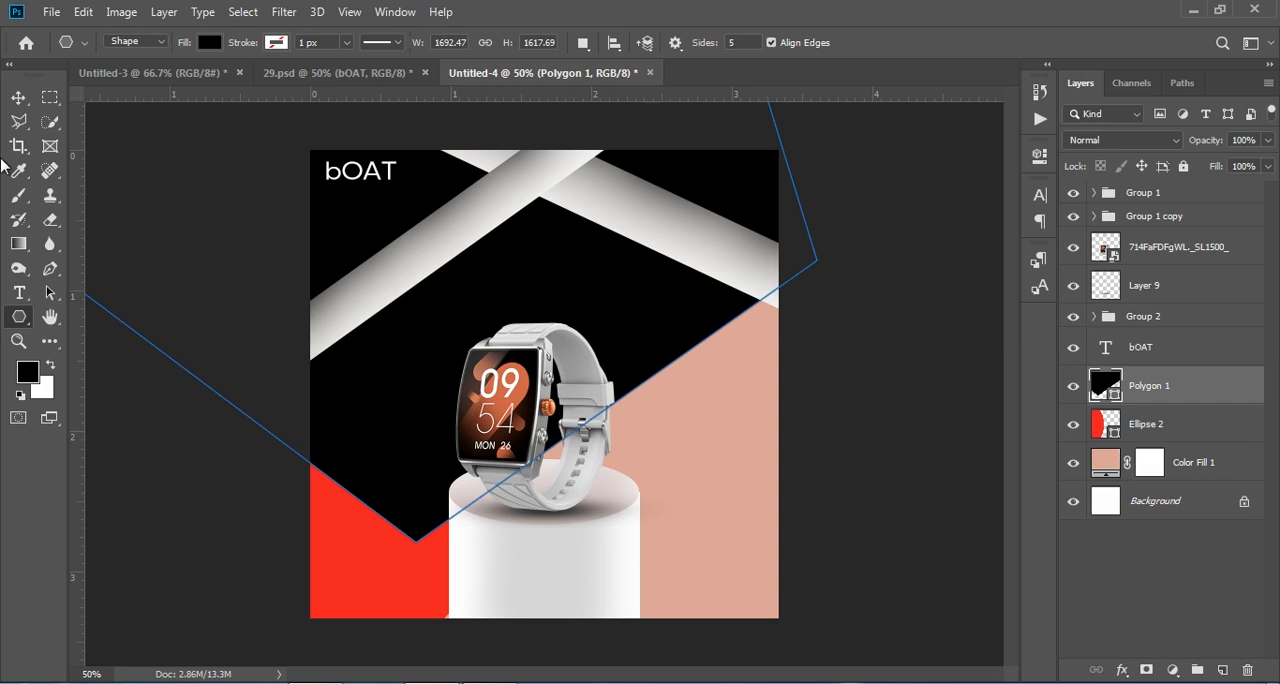
Step: Move the black polygon up and right so its lower corner points down behind the top of the watch
left_click(10, 99)
left_click_drag(650, 322, 826, 132)
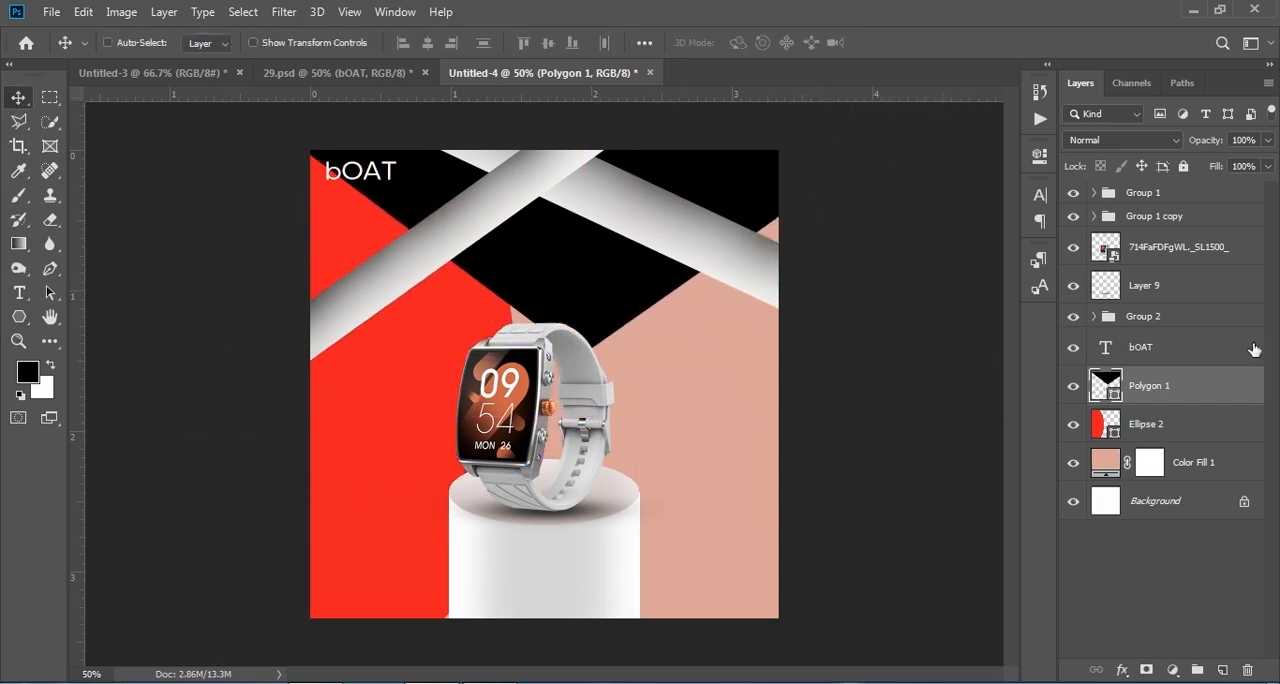
mouse_move(1160, 385)
left_mouse_down()
mouse_move(1160, 439)
mouse_move(1175, 385)
left_mouse_up()
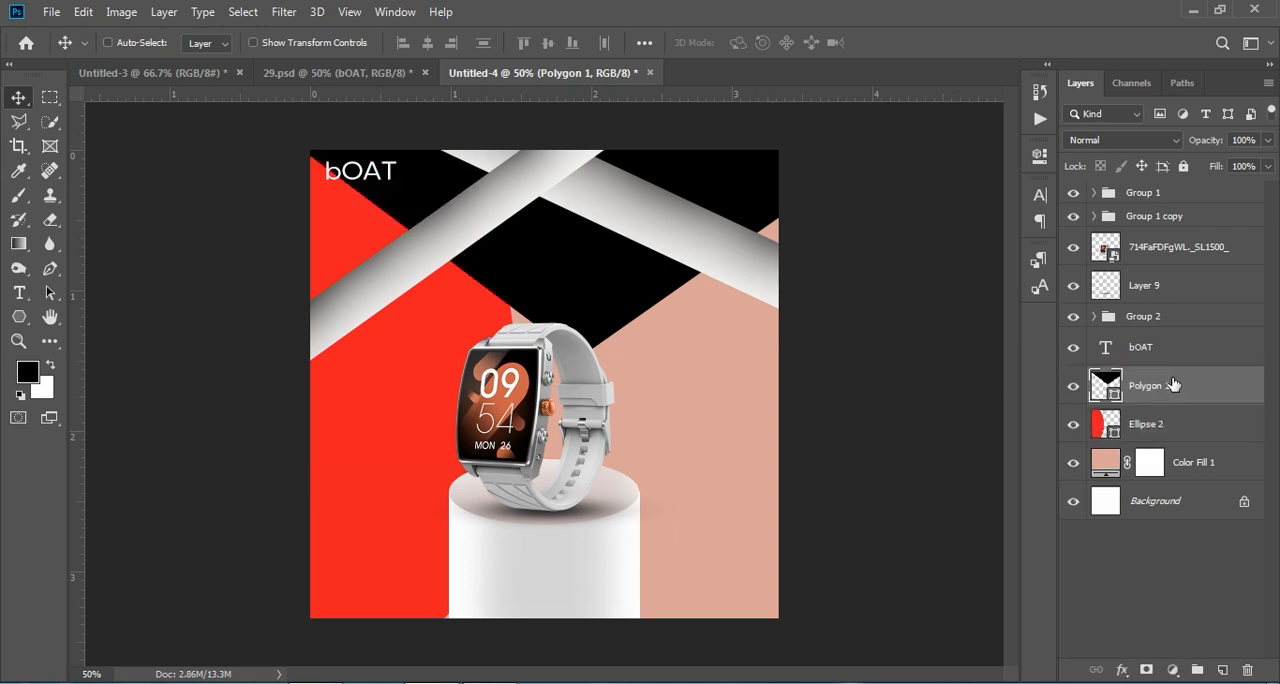
mouse_move(591, 266)
left_mouse_down()
mouse_move(600, 231)
mouse_move(575, 282)
left_mouse_up()
Step: Draw a second five-sided polygon about 2196 × 2108 px over the poster's right side and fill it with purple 6b47b3
left_click(19, 316)
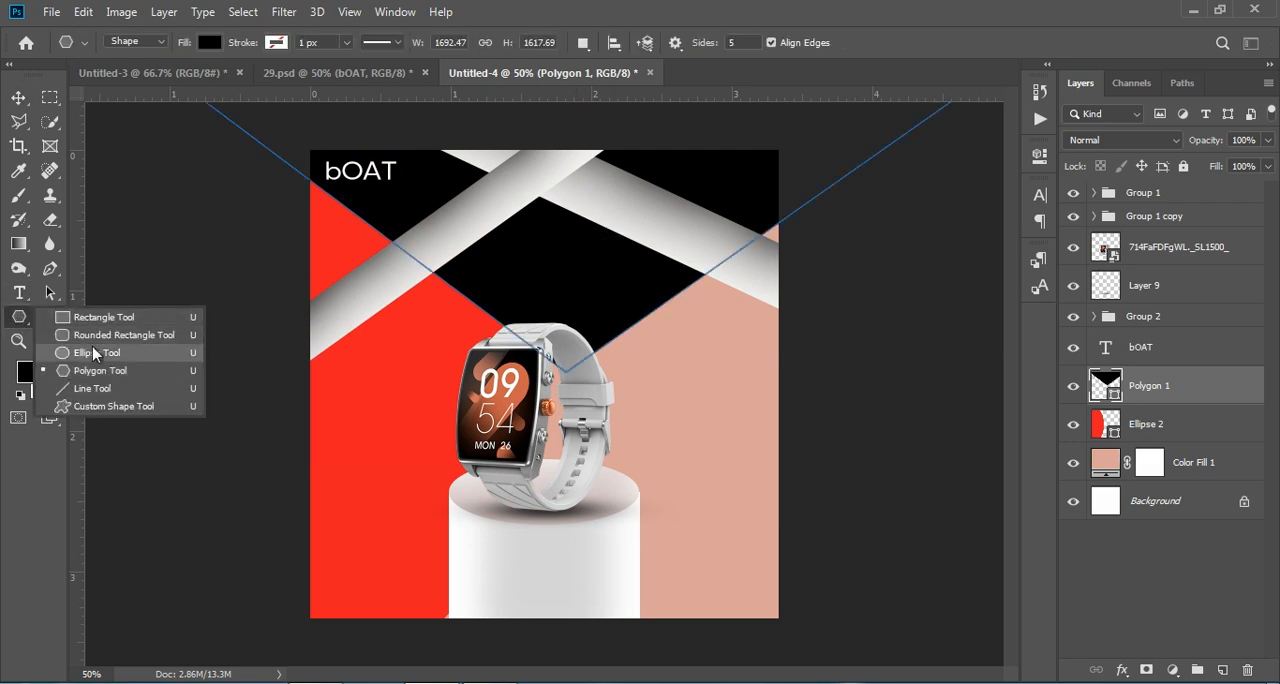
left_click(90, 371)
left_click_drag(916, 608, 407, 428)
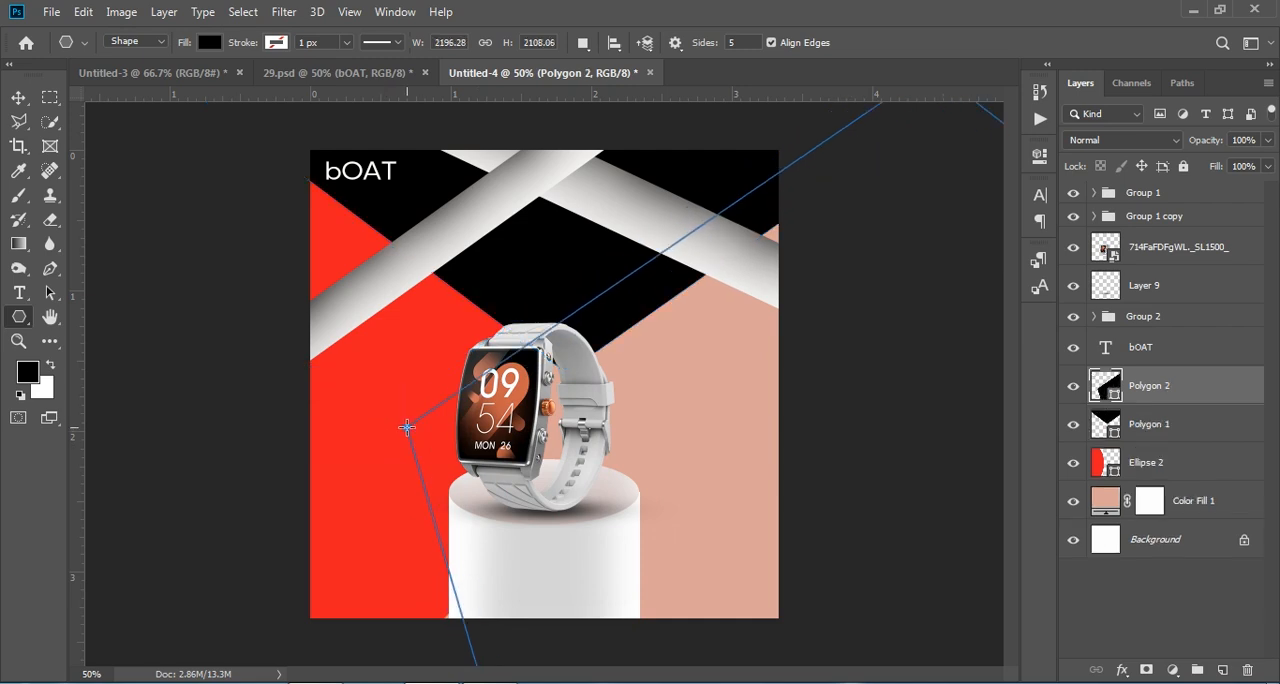
double_click(1105, 385)
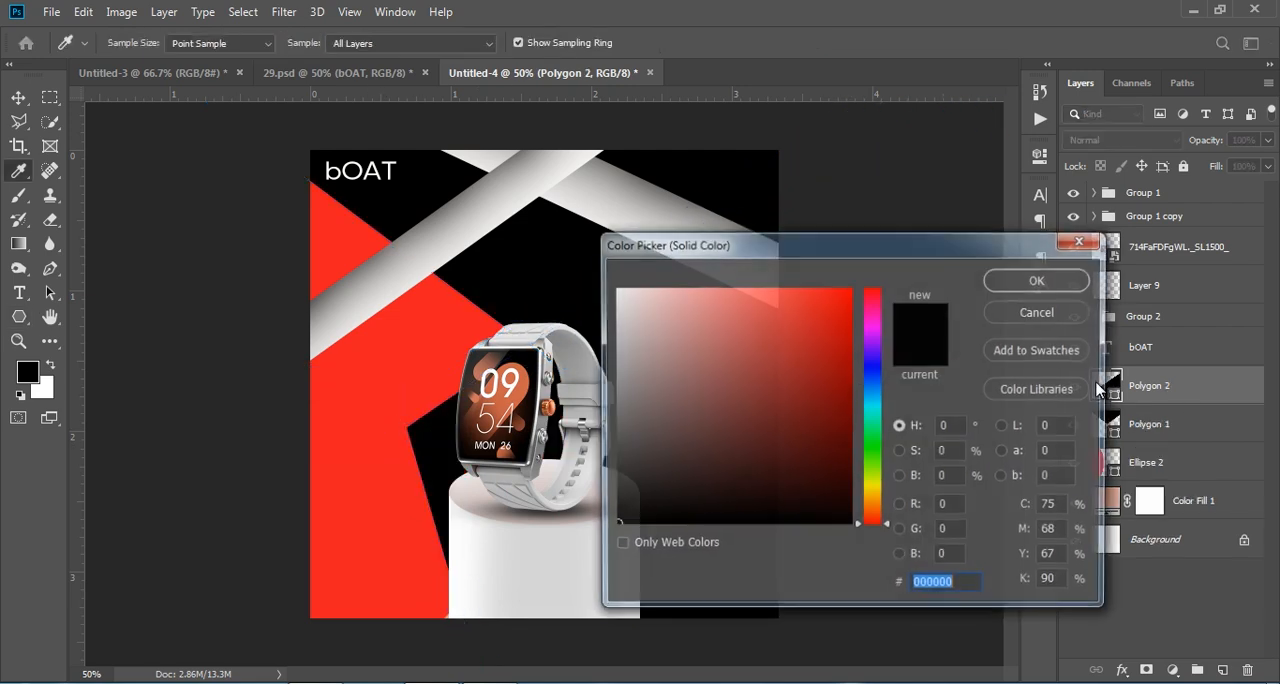
left_click(872, 354)
left_click(757, 358)
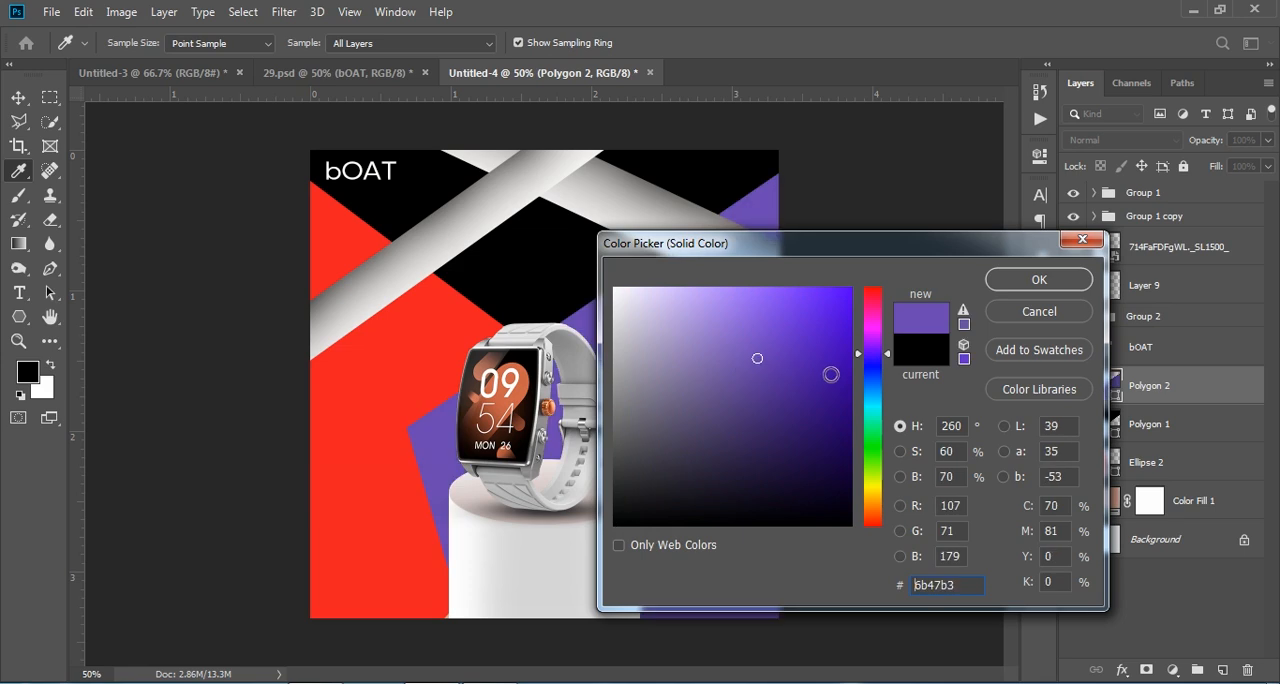
left_click(1040, 282)
Step: Move the purple polygon down and left to about X 1053, Y 1142 px so it fills the poster's lower-right area
key("ctrl+t")
left_click_drag(722, 441, 601, 569)
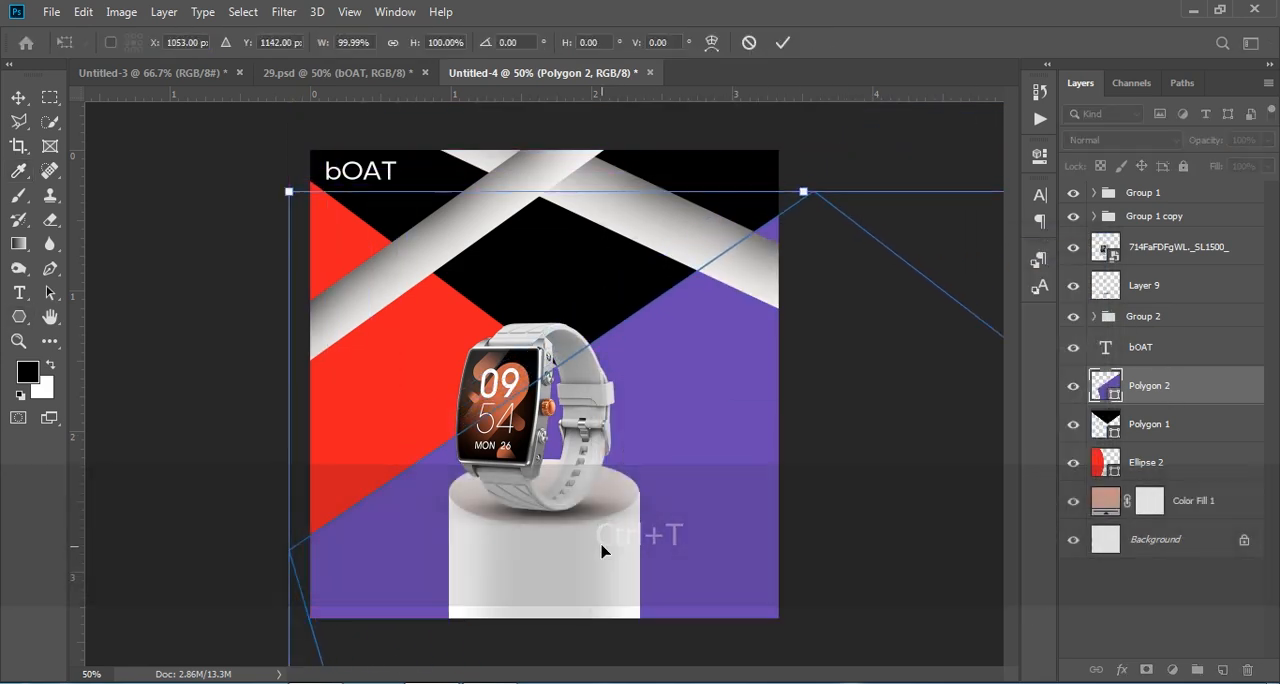
left_click(783, 42)
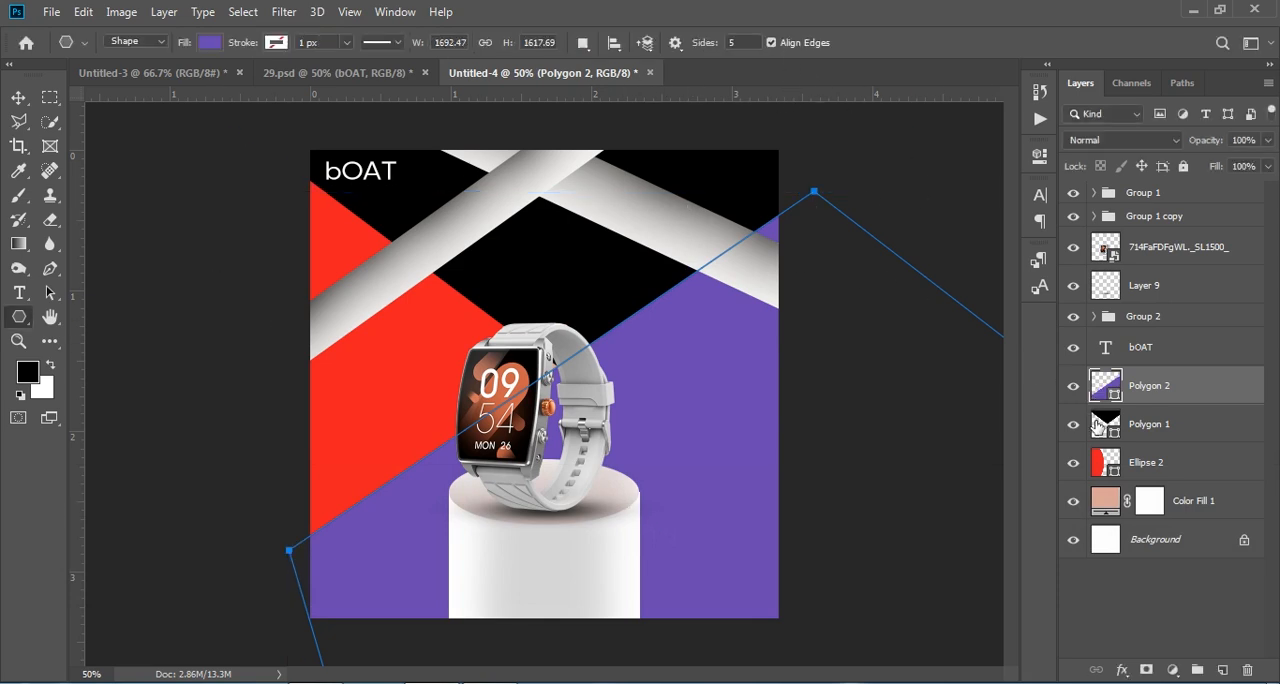
Step: Recolour the Polygon 1 shape behind the beams to hot pink ff0776, trying red, magenta and green tones on the way
double_click(1103, 424)
left_click(808, 315)
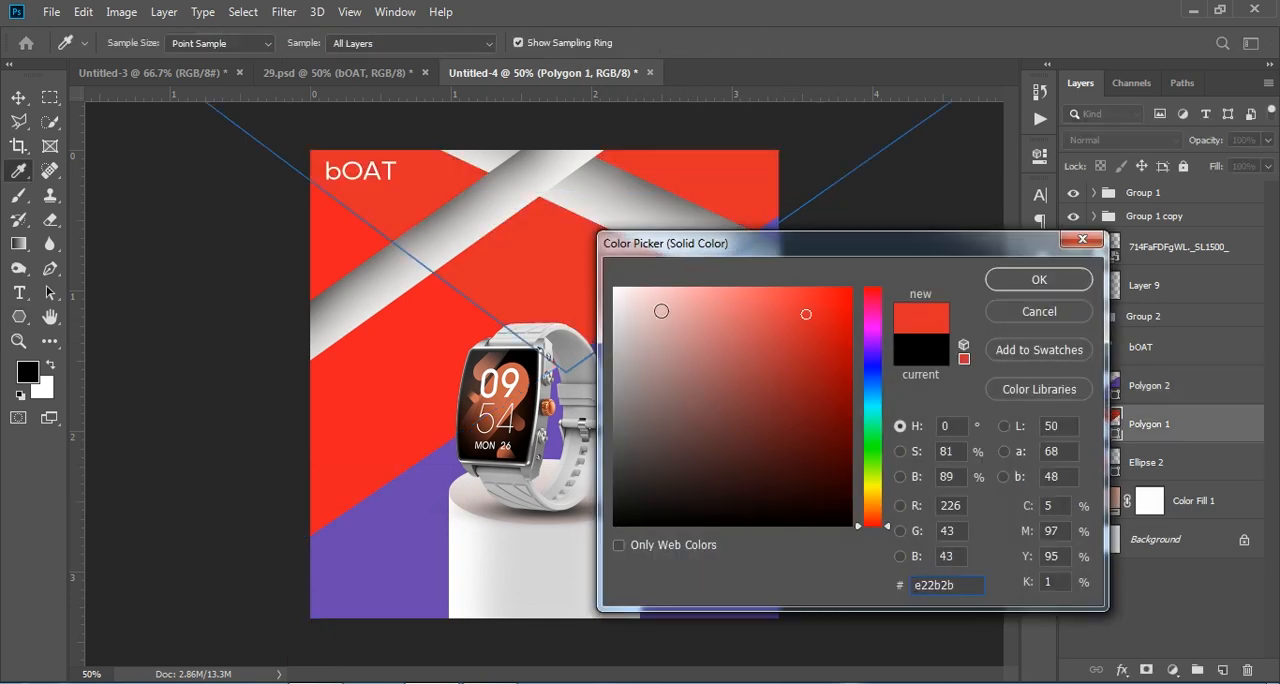
left_click(638, 301)
left_click(872, 319)
left_click(827, 312)
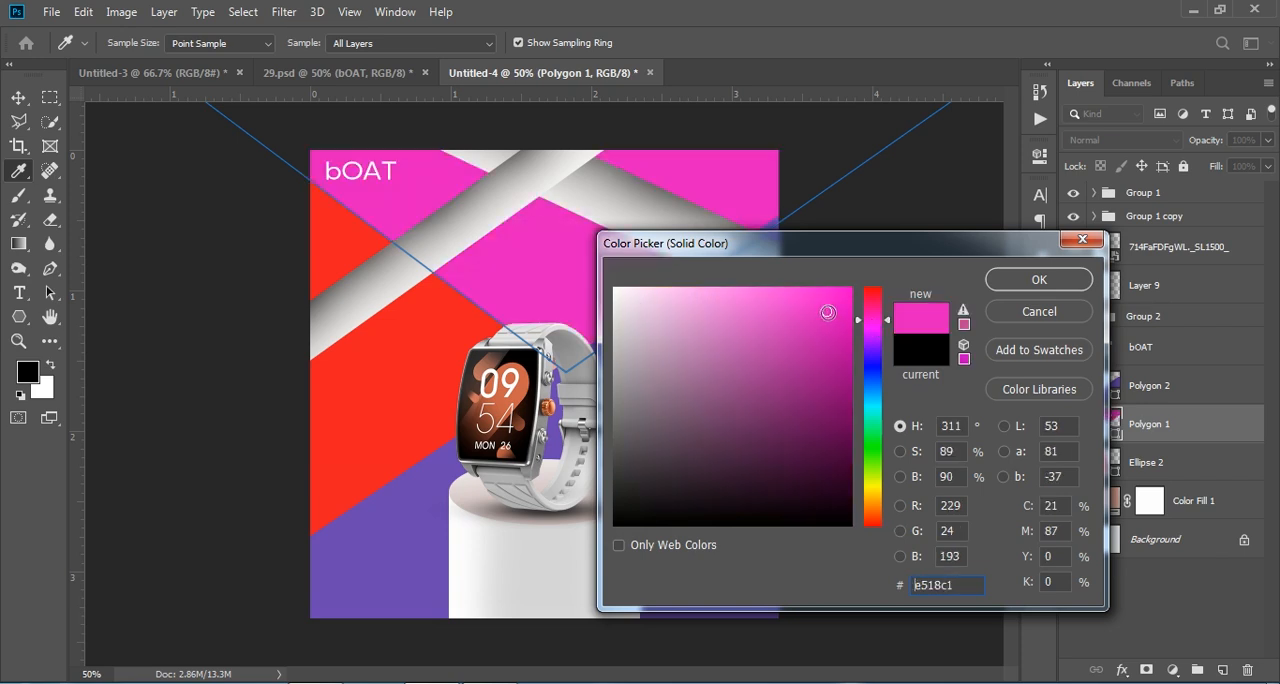
left_click(872, 431)
left_click_drag(827, 310, 846, 285)
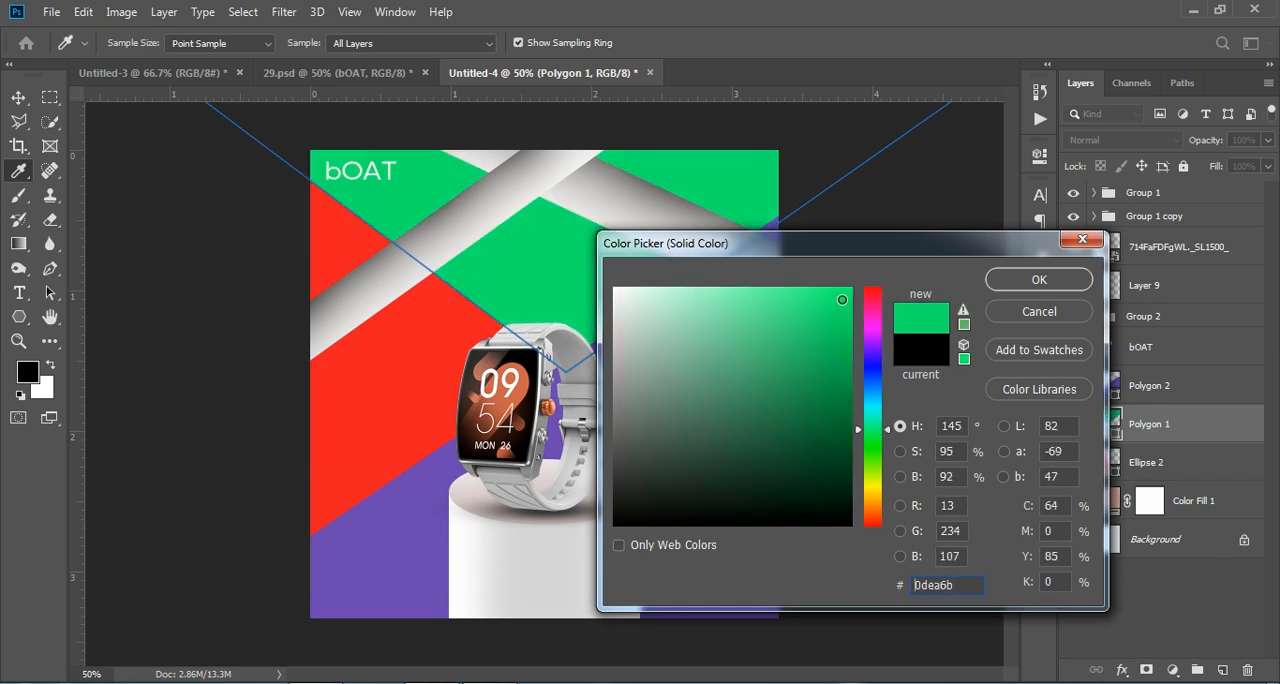
left_click(872, 305)
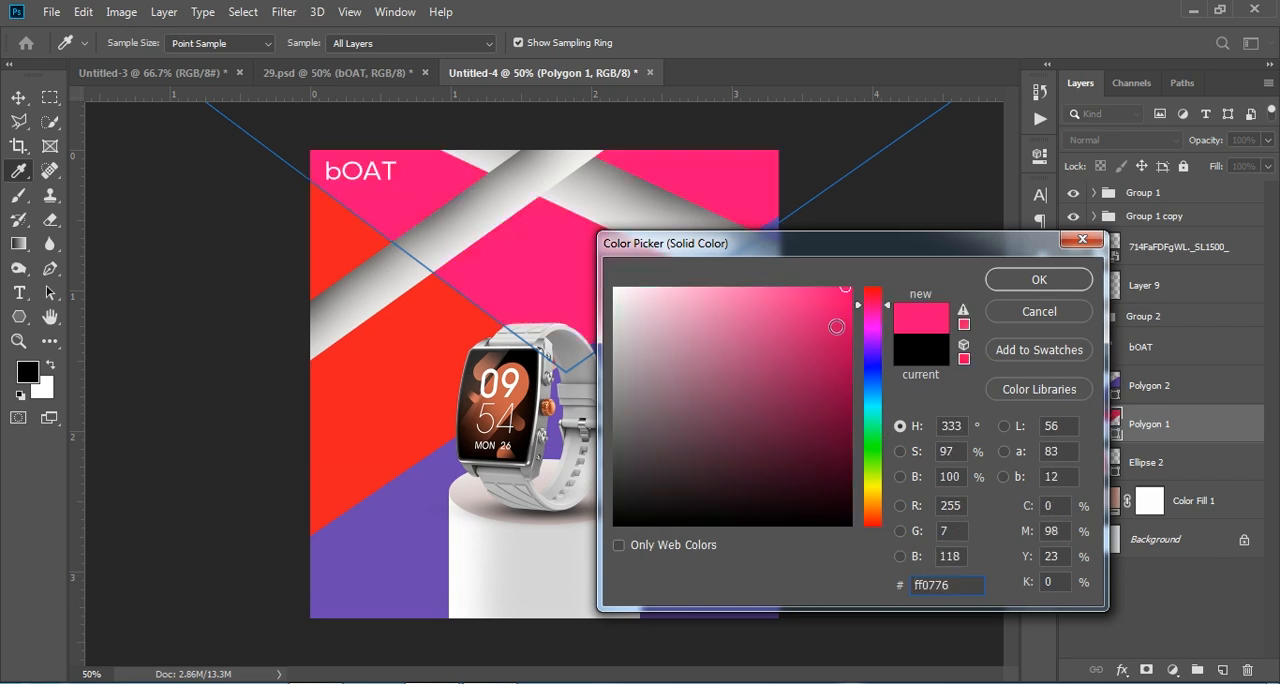
key("Return")
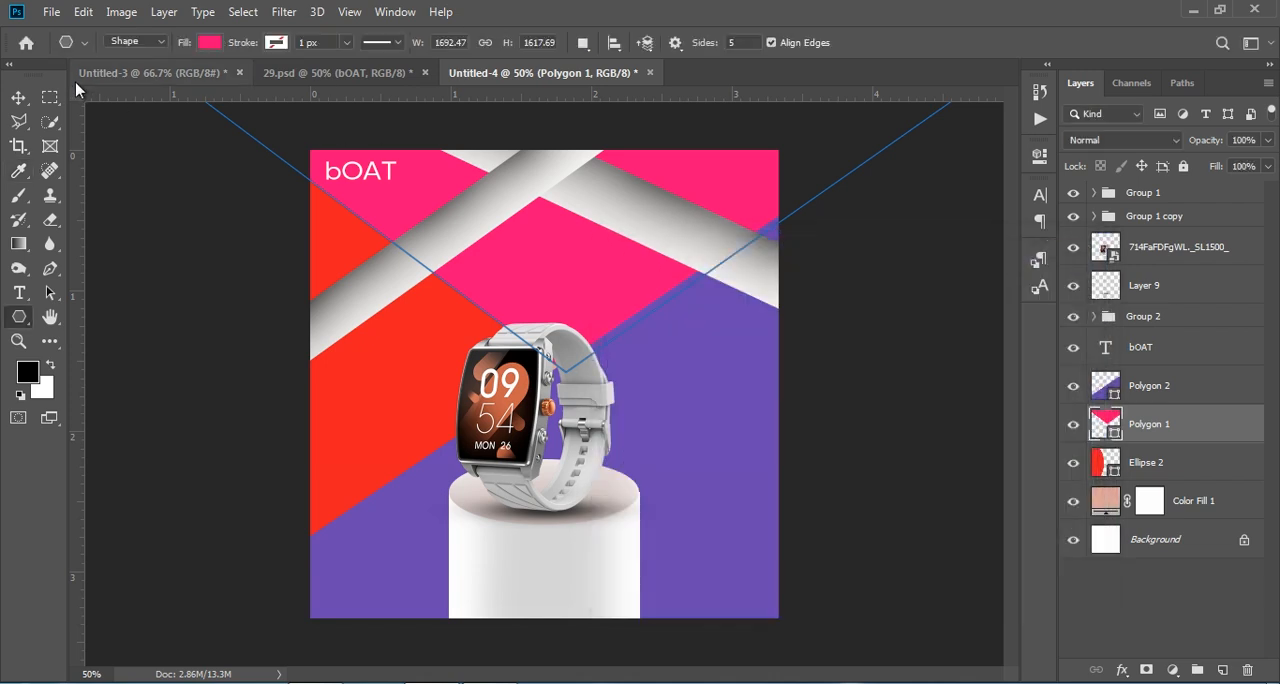
Step: Recolour the Ellipse 2 shape to dark brown 352823 sampled from the area beside the watch's crown
left_click(18, 97)
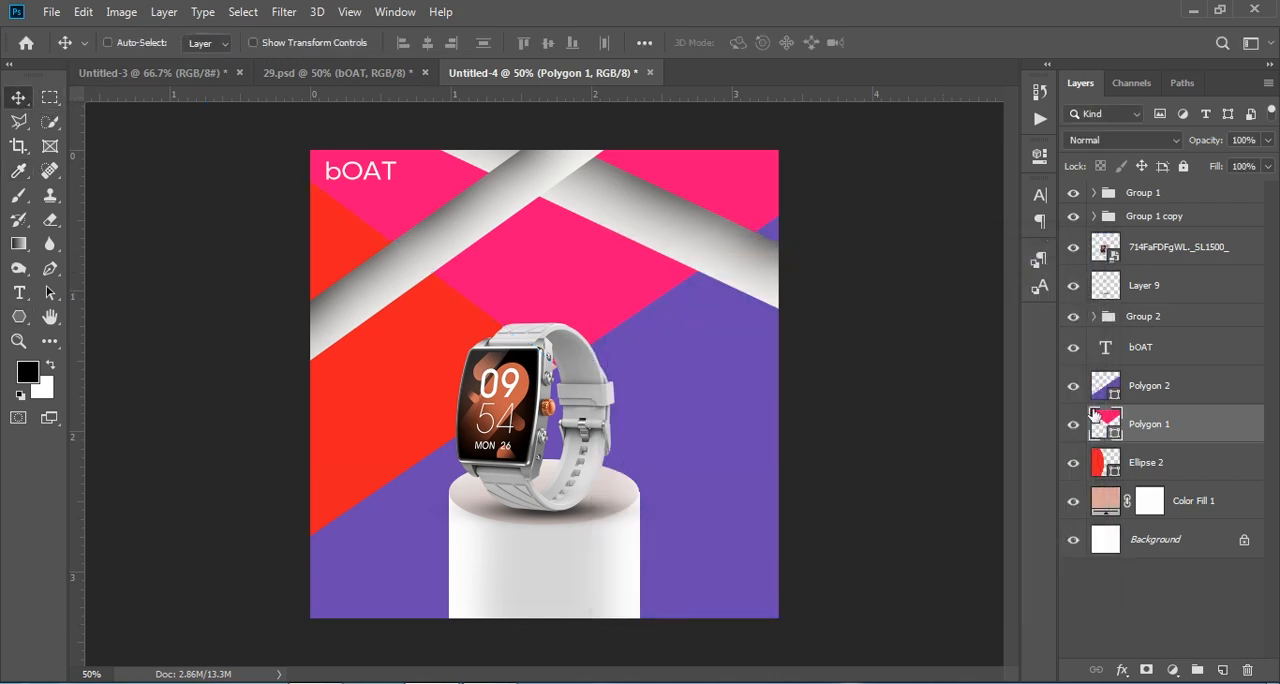
double_click(1105, 462)
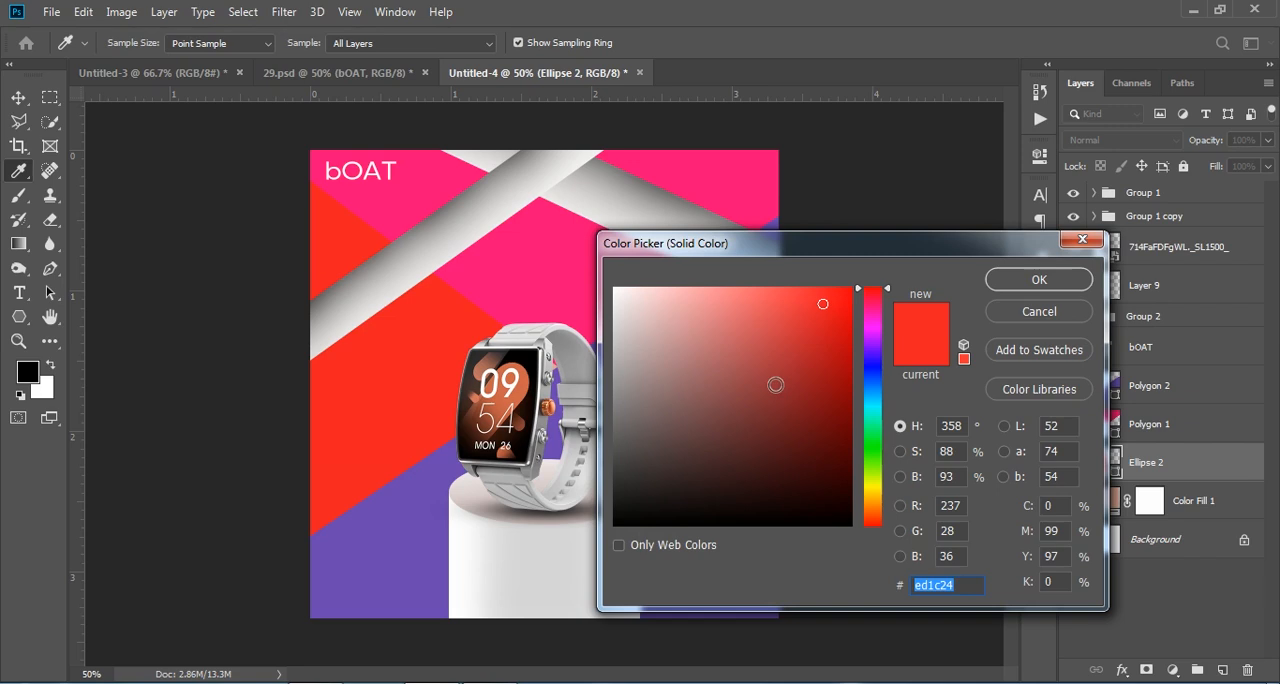
left_click(777, 381)
left_click(800, 374)
left_click(546, 402)
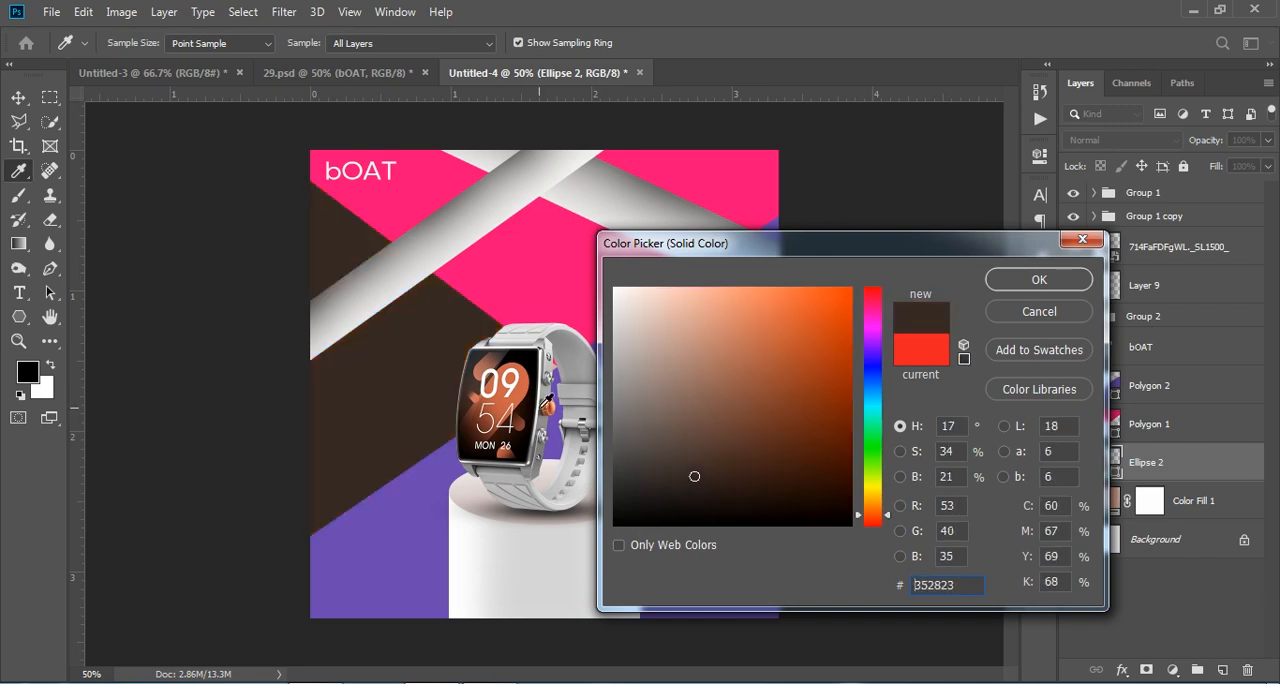
left_click(1039, 280)
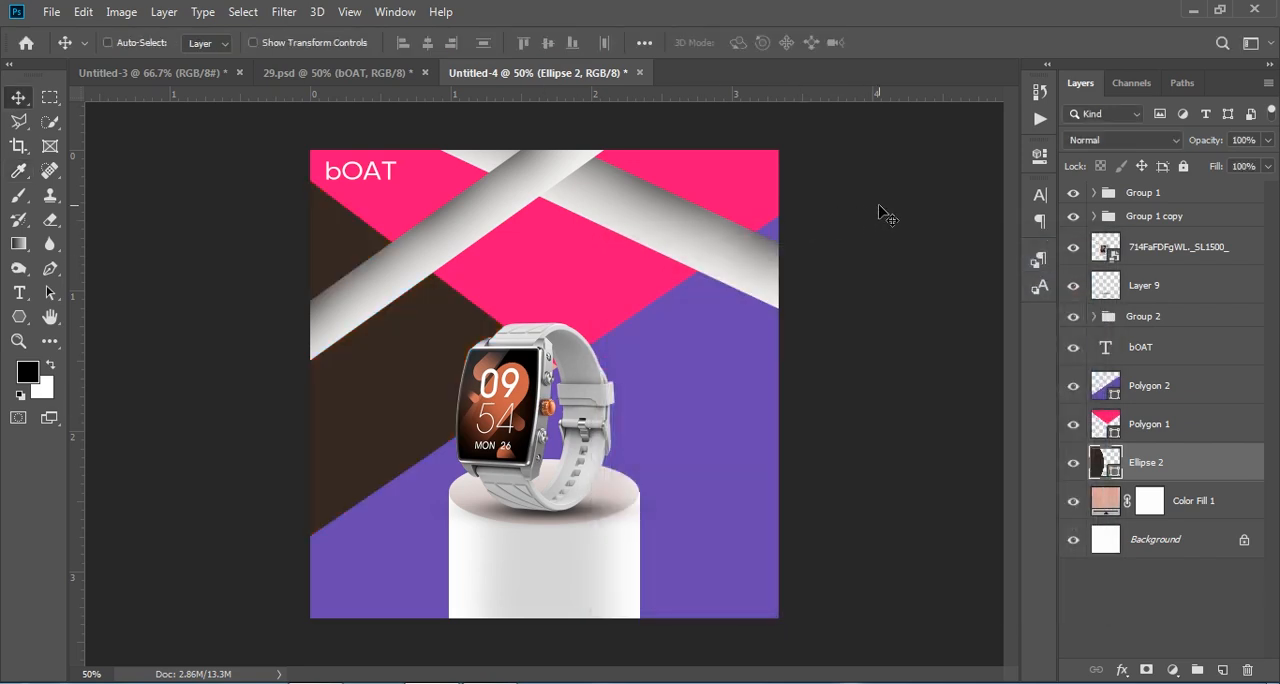